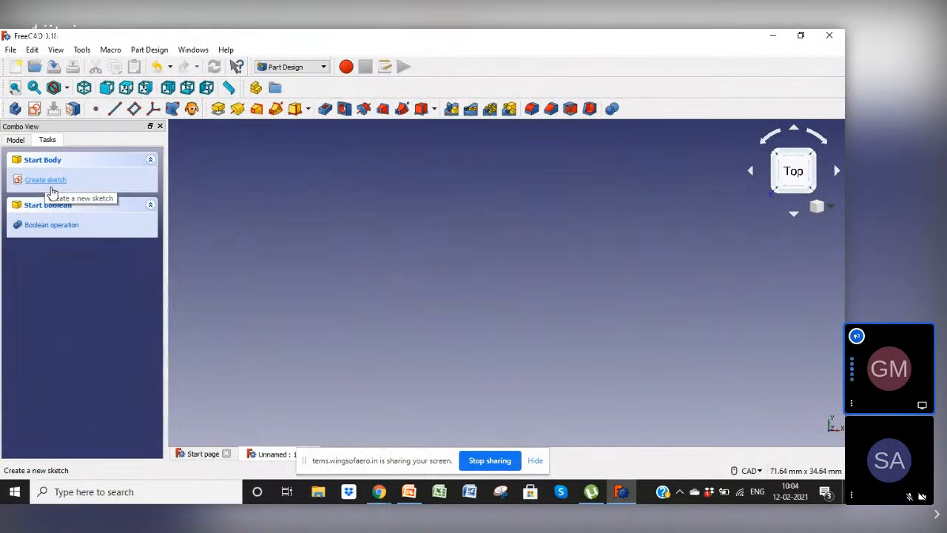
Step: Create a sketch on the XY plane and draw a circle centred at the origin
{"action": "left_click", "coordinate": [41, 182]}
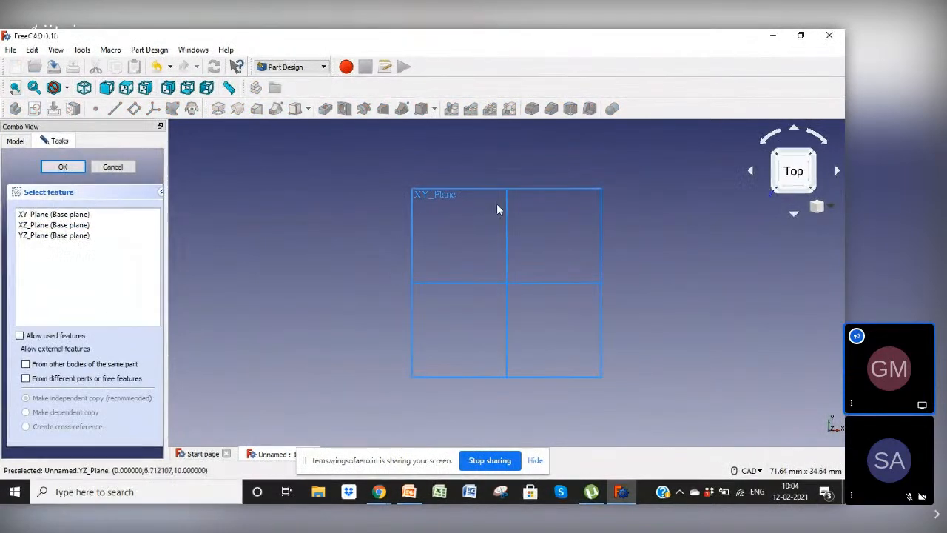
{"action": "left_click", "coordinate": [414, 264]}
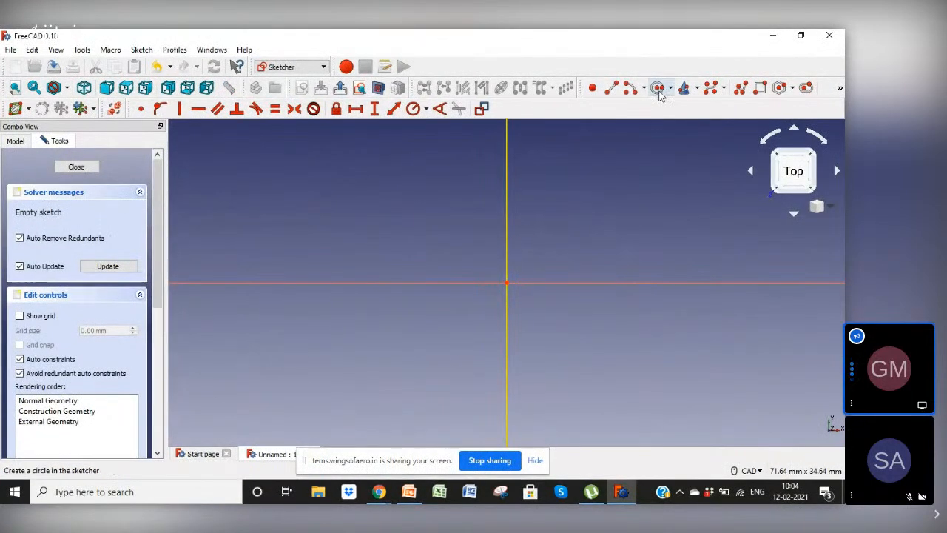
{"action": "left_click", "coordinate": [506, 283]}
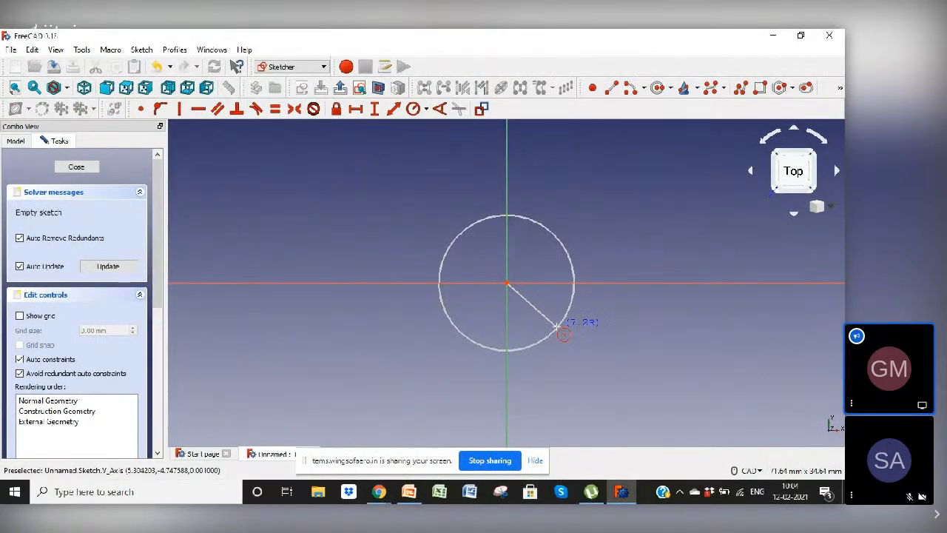
{"action": "left_click", "coordinate": [559, 333]}
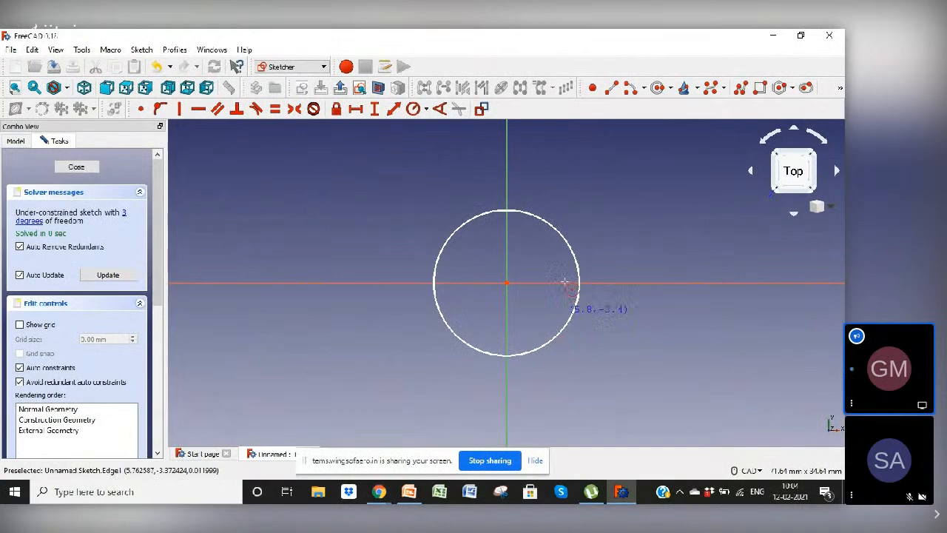
{"action": "key", "text": "Escape"}
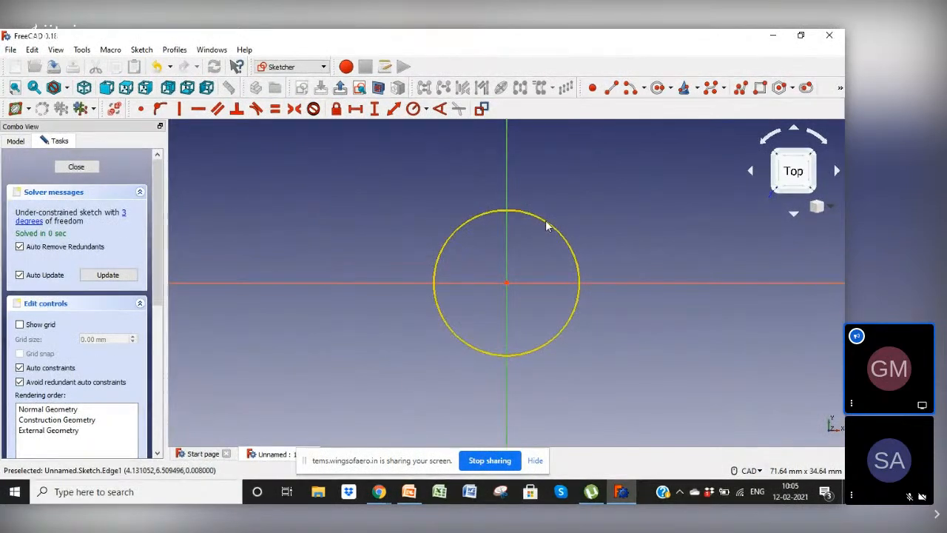
Step: Nudge the circle's centre off the origin, and constrain the centre coincident with the origin
{"action": "mouse_move", "coordinate": [506, 283]}
{"action": "left_mouse_down"}
{"action": "mouse_move", "coordinate": [524, 256]}
{"action": "mouse_move", "coordinate": [453, 328]}
{"action": "mouse_move", "coordinate": [565, 266]}
{"action": "mouse_move", "coordinate": [567, 304]}
{"action": "mouse_move", "coordinate": [520, 256]}
{"action": "mouse_move", "coordinate": [498, 262]}
{"action": "mouse_move", "coordinate": [505, 284]}
{"action": "left_mouse_up"}
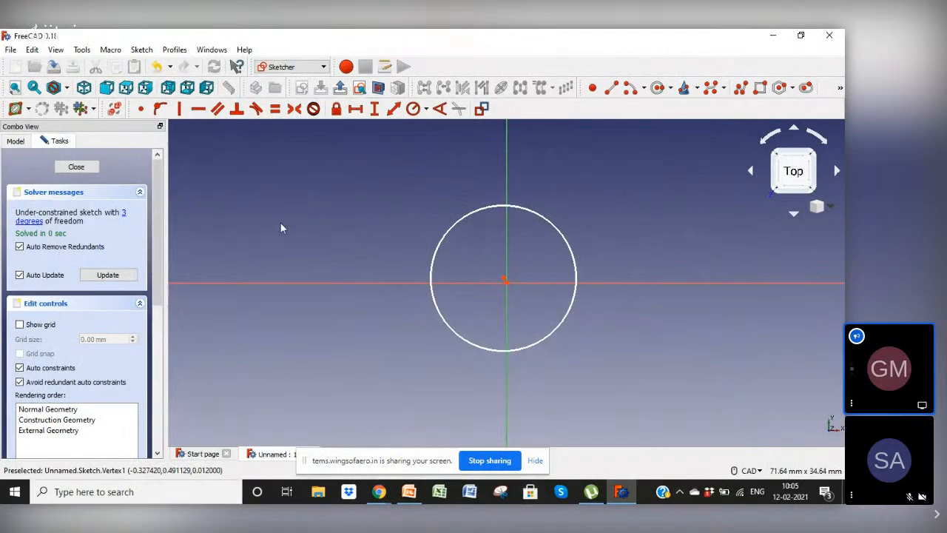
{"action": "left_click", "coordinate": [141, 111]}
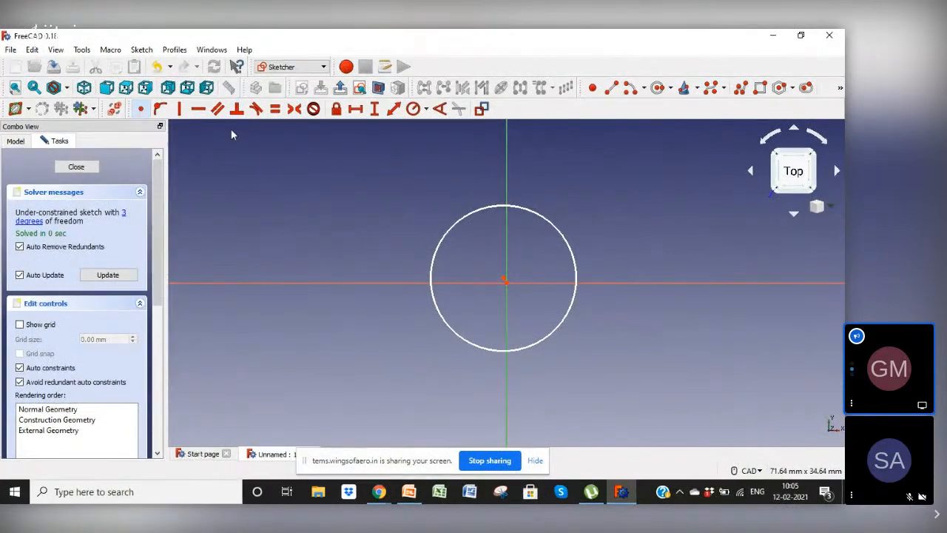
{"action": "left_click", "coordinate": [502, 278]}
{"action": "left_click", "coordinate": [506, 281]}
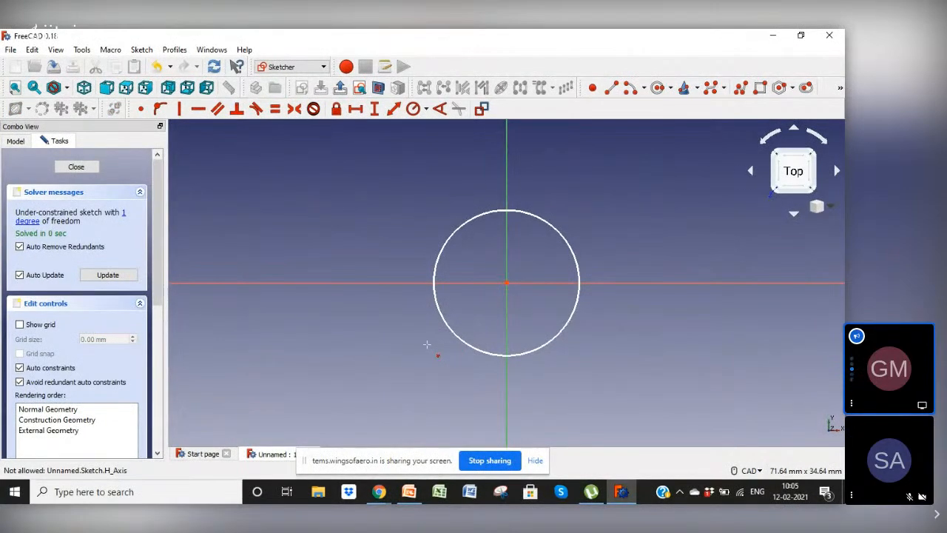
{"action": "key", "text": "Escape"}
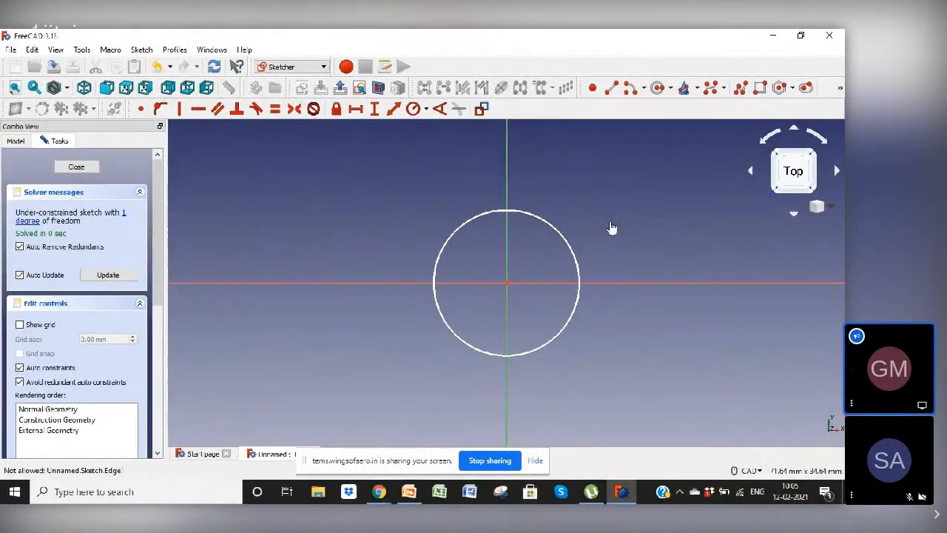
Step: Add a radius constraint of 29 mm to the circle
{"action": "left_click", "coordinate": [414, 108]}
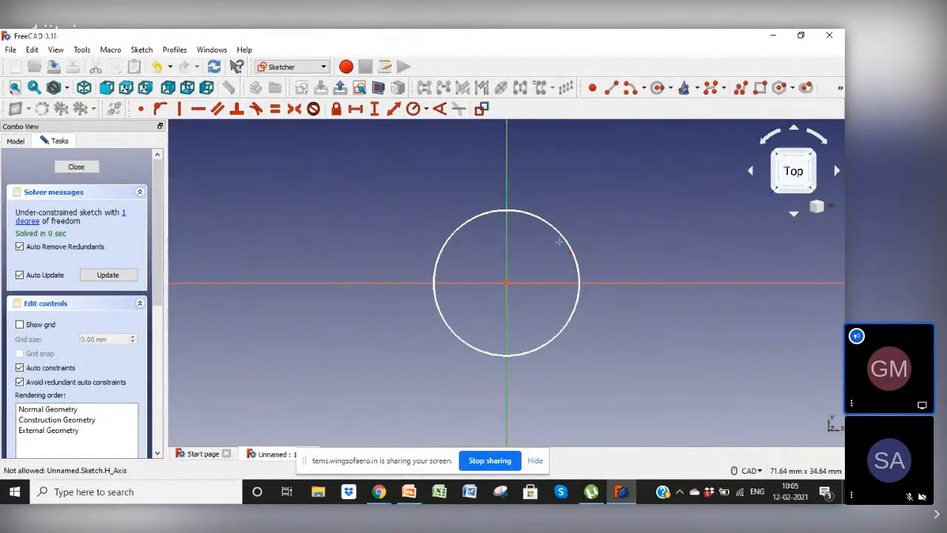
{"action": "key", "text": "Escape"}
{"action": "left_click_drag", "start_coordinate": [574, 254], "coordinate": [566, 272]}
{"action": "left_click", "coordinate": [413, 108]}
{"action": "left_click", "coordinate": [555, 249]}
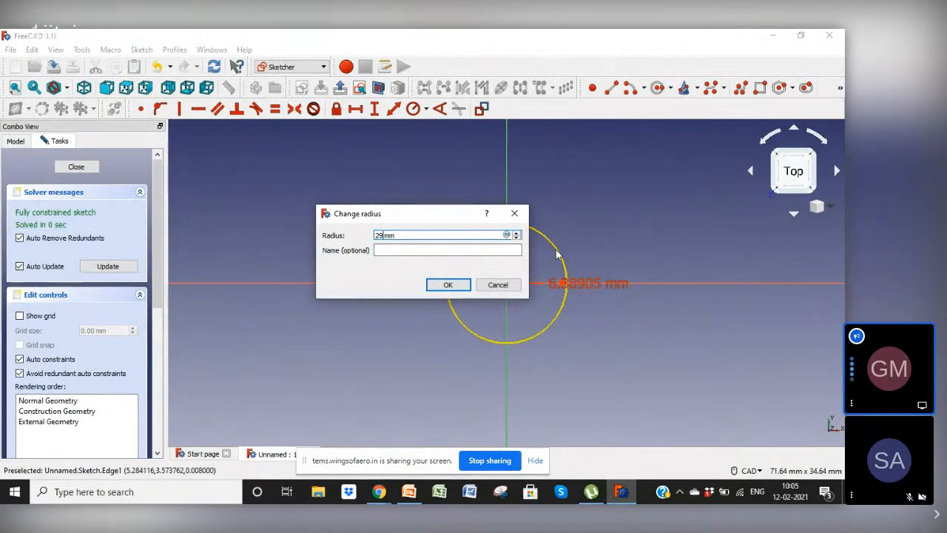
{"action": "type", "text": "29"}
{"action": "key", "text": "Return"}
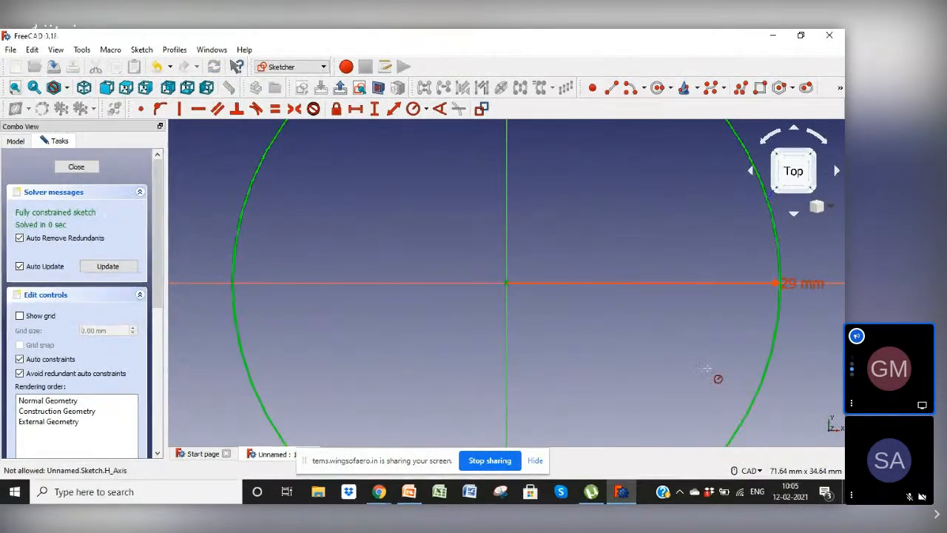
{"action": "right_click", "coordinate": [801, 386]}
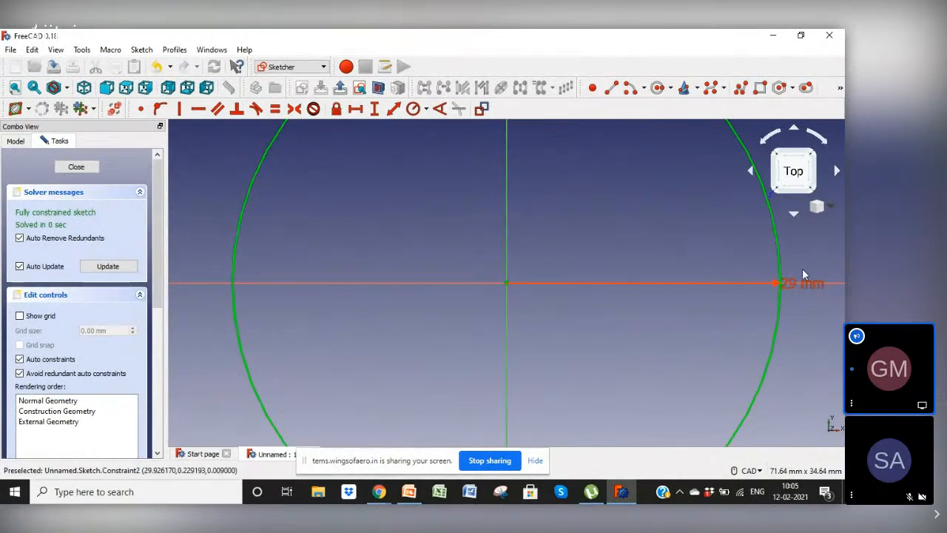
Step: Move the radius dimension label below the horizontal axis and close the sketch
{"action": "left_click_drag", "start_coordinate": [799, 283], "coordinate": [799, 360]}
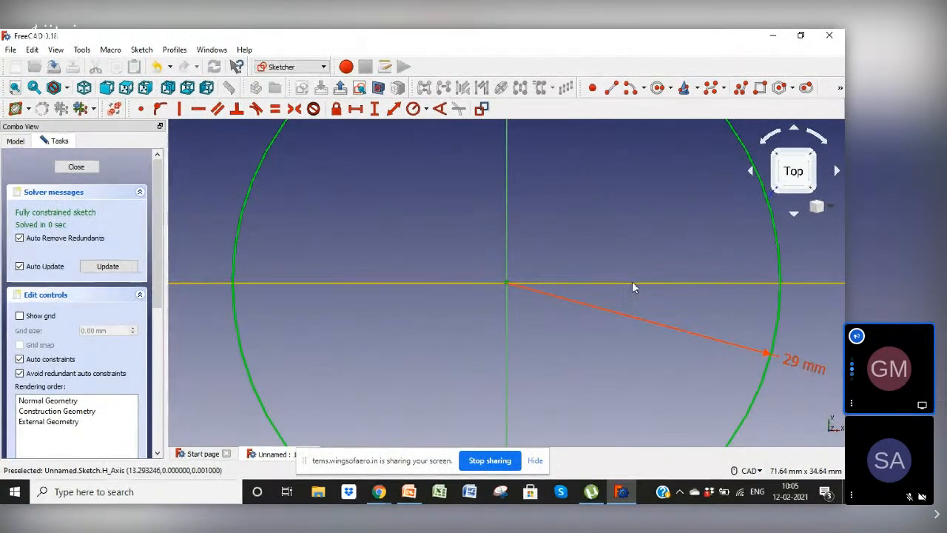
{"action": "scroll", "coordinate": [580, 233], "scroll_direction": "down", "scroll_amount": 4}
{"action": "scroll", "coordinate": [579, 235], "scroll_direction": "down", "scroll_amount": 2}
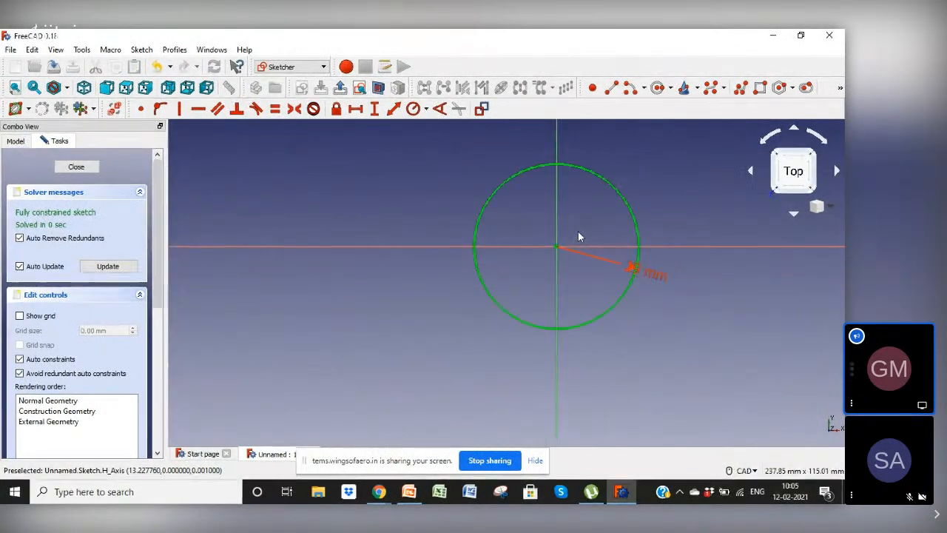
{"action": "left_click", "coordinate": [78, 166]}
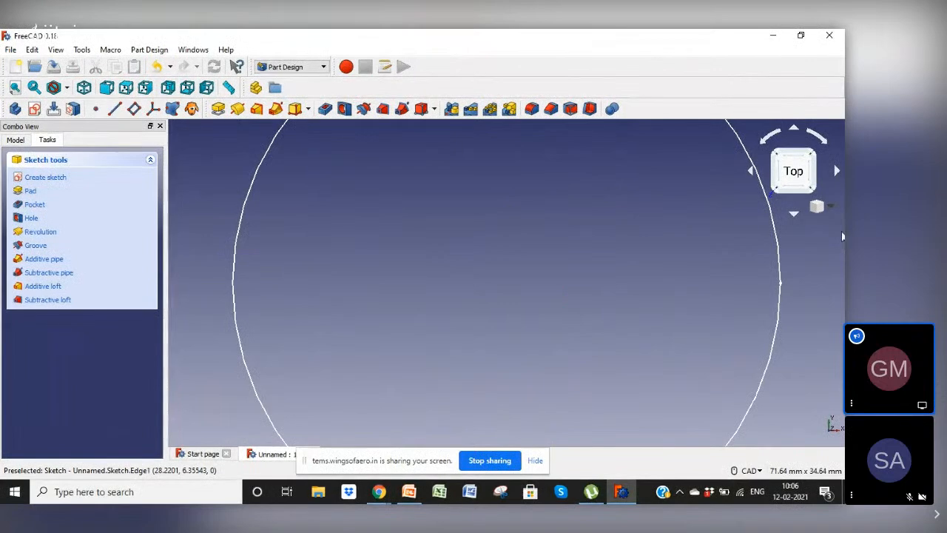
Step: Pad the circle sketch to a length of 150 mm, symmetric to its plane
{"action": "left_click", "coordinate": [830, 209]}
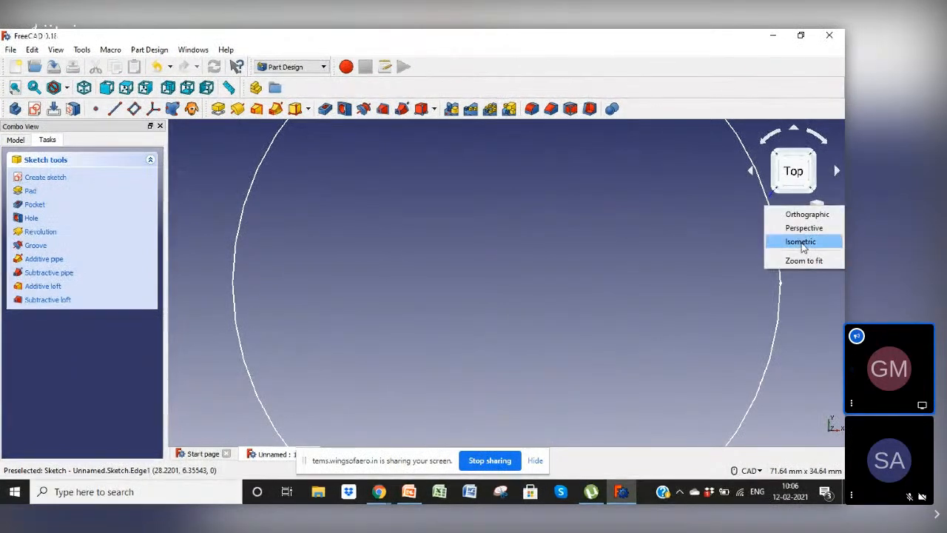
{"action": "left_click", "coordinate": [801, 243]}
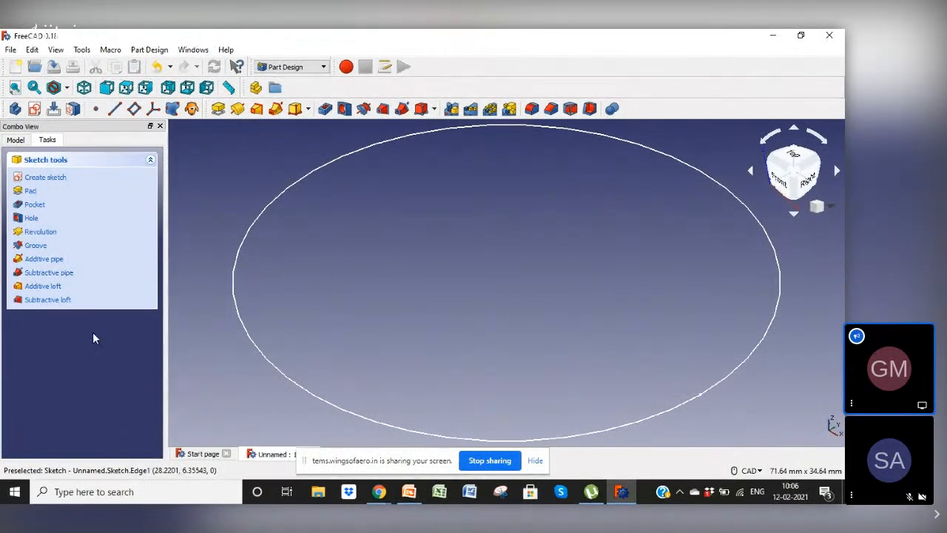
{"action": "left_click", "coordinate": [219, 109]}
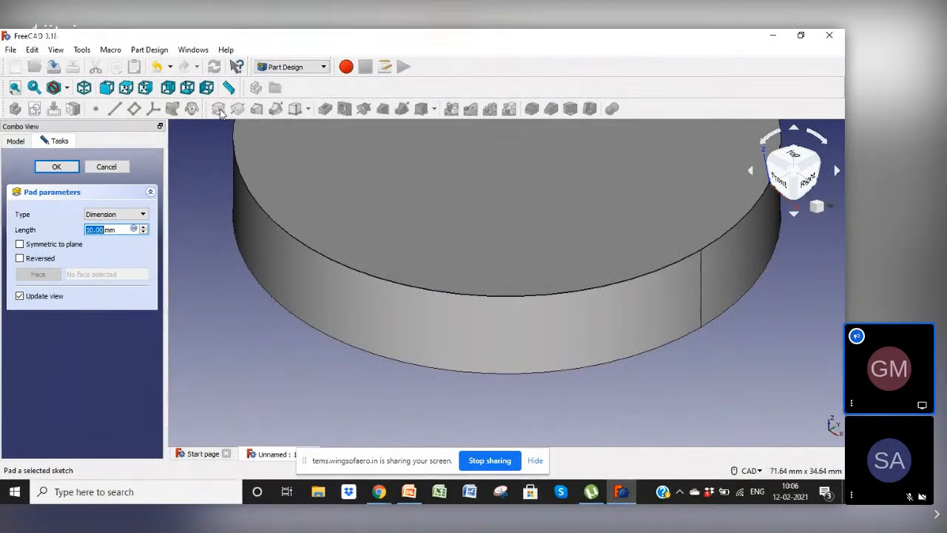
{"action": "type", "text": "150"}
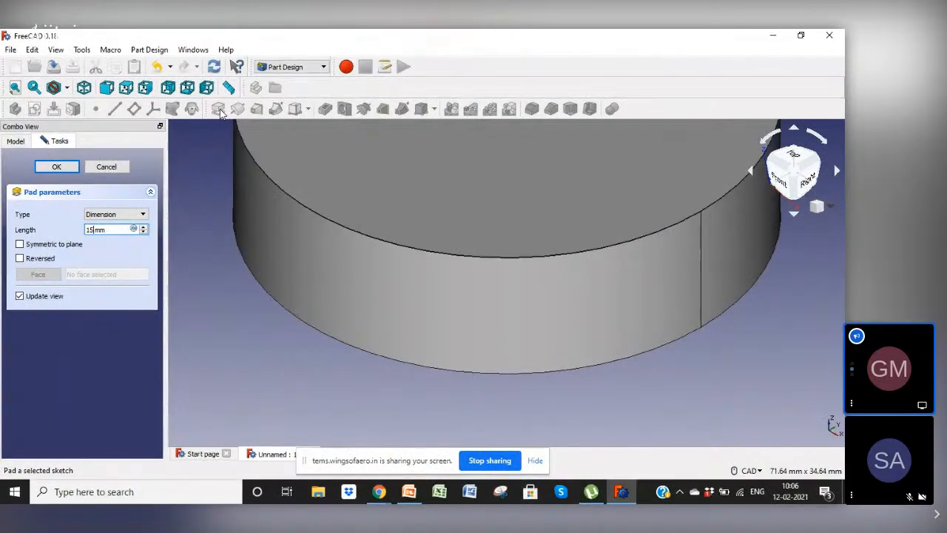
{"action": "left_click", "coordinate": [20, 244]}
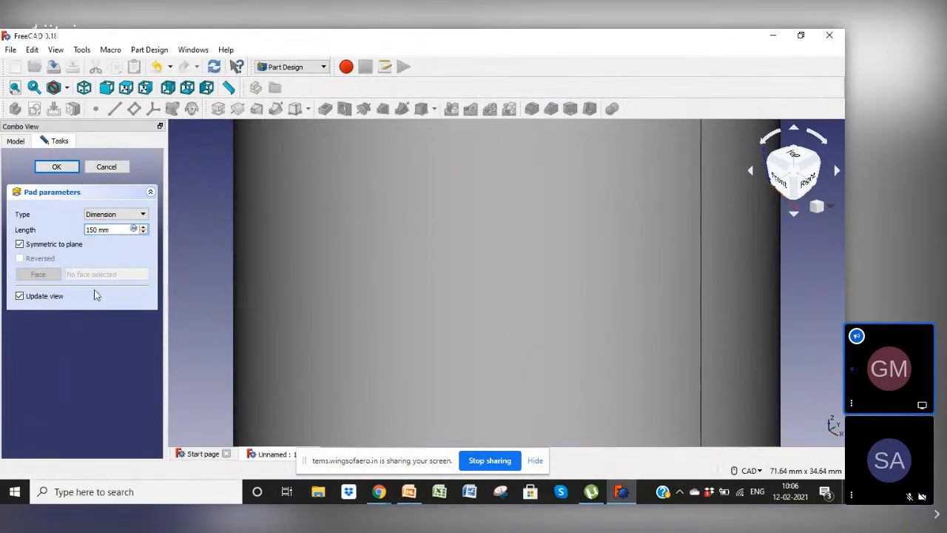
{"action": "left_click", "coordinate": [56, 167]}
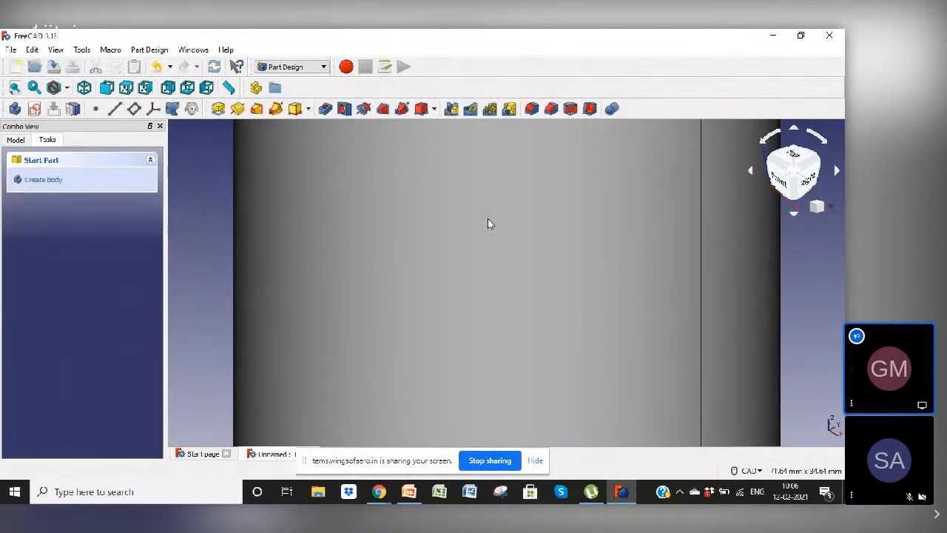
{"action": "left_click", "coordinate": [817, 206]}
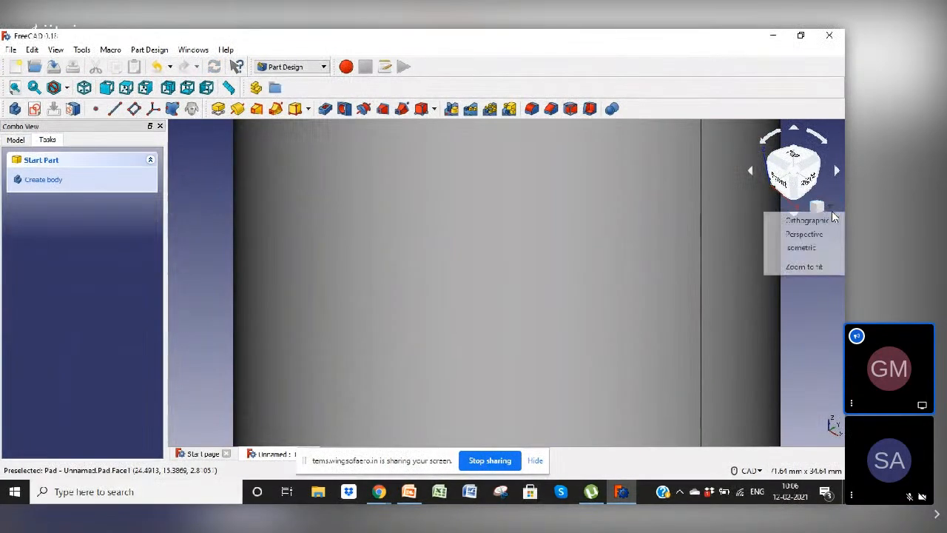
{"action": "left_click", "coordinate": [808, 267]}
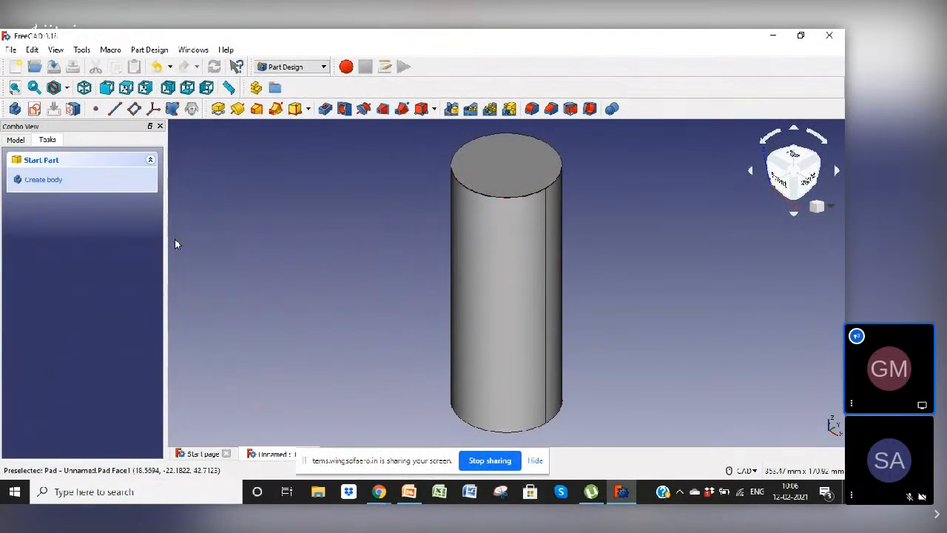
Step: Edit the cylinder's pad and set its length to 250 mm
{"action": "left_click", "coordinate": [15, 139]}
{"action": "double_click", "coordinate": [61, 212]}
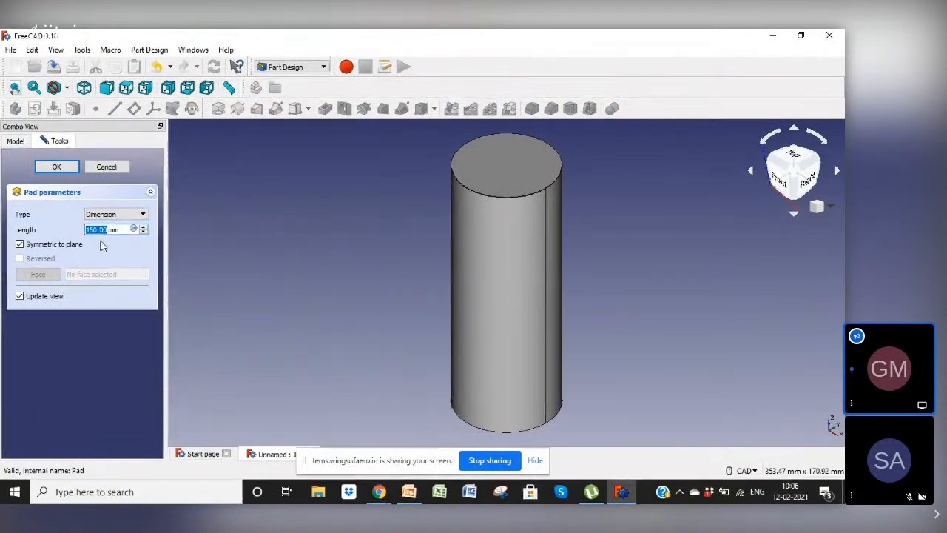
{"action": "type", "text": "250"}
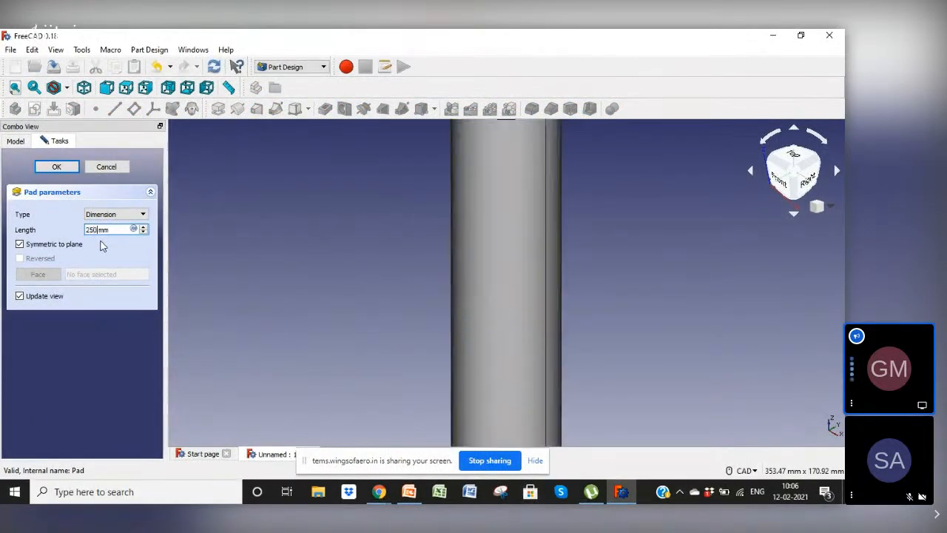
{"action": "left_click", "coordinate": [66, 167]}
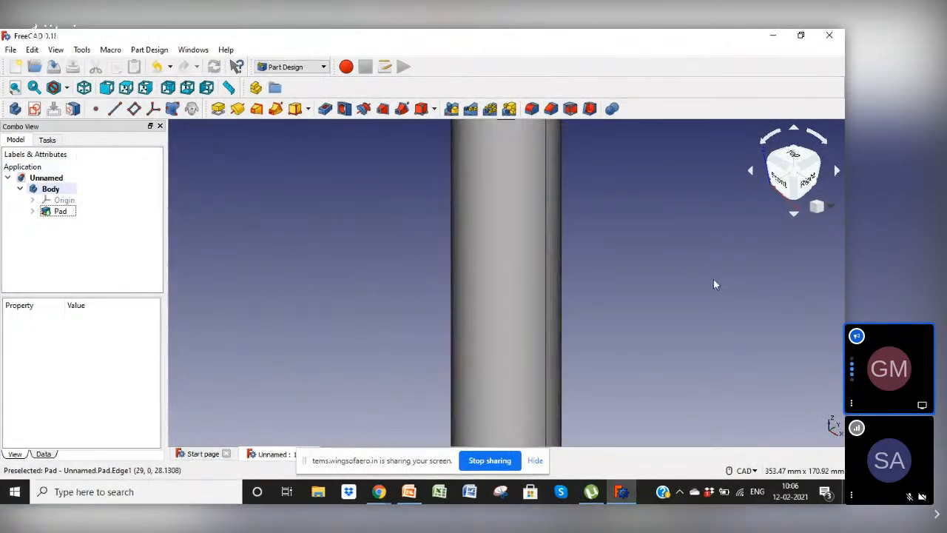
{"action": "scroll", "coordinate": [682, 274], "scroll_direction": "down", "scroll_amount": 5}
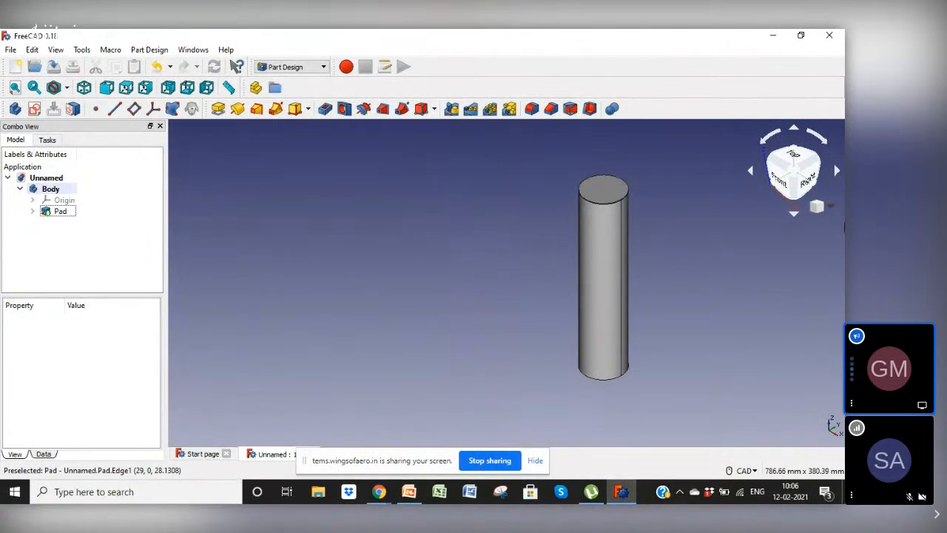
{"action": "left_click", "coordinate": [832, 210]}
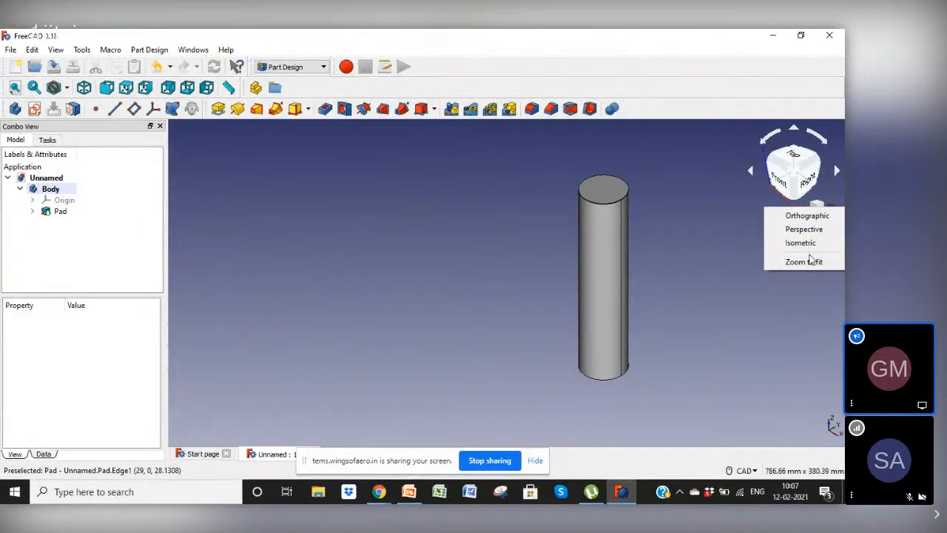
{"action": "left_click", "coordinate": [808, 260]}
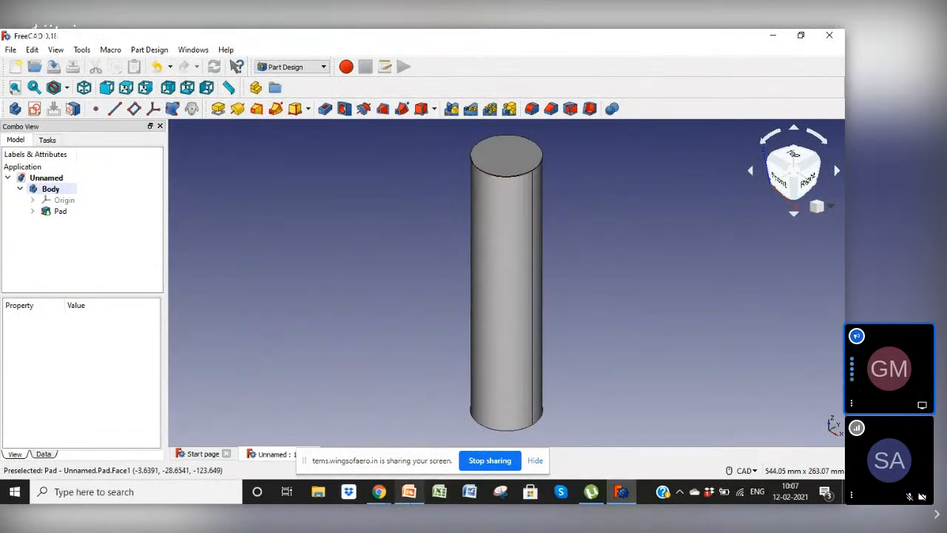
Step: Consult the "Pneumatic piston and cylinder" slide in PowerPoint and, back in FreeCAD, add a second body to the document
{"action": "left_click", "coordinate": [409, 492]}
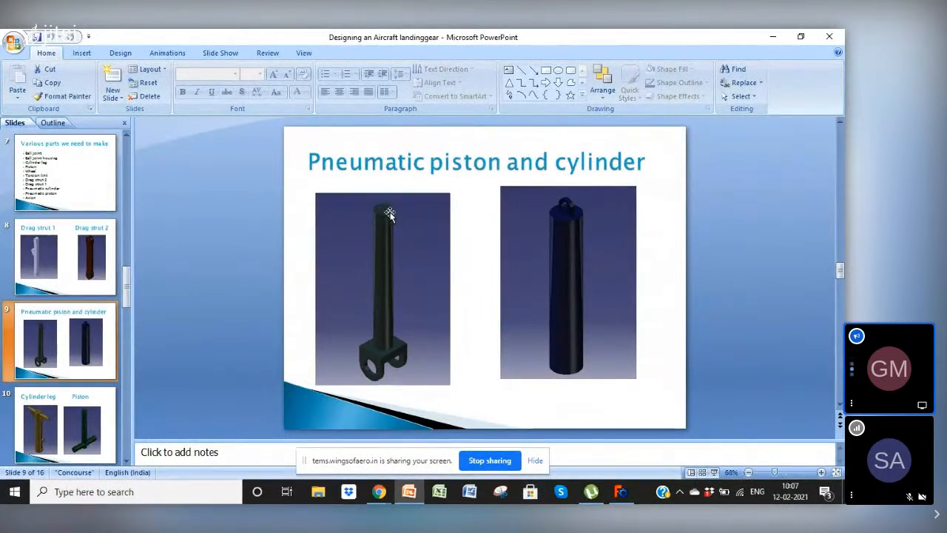
{"action": "left_click", "coordinate": [631, 498]}
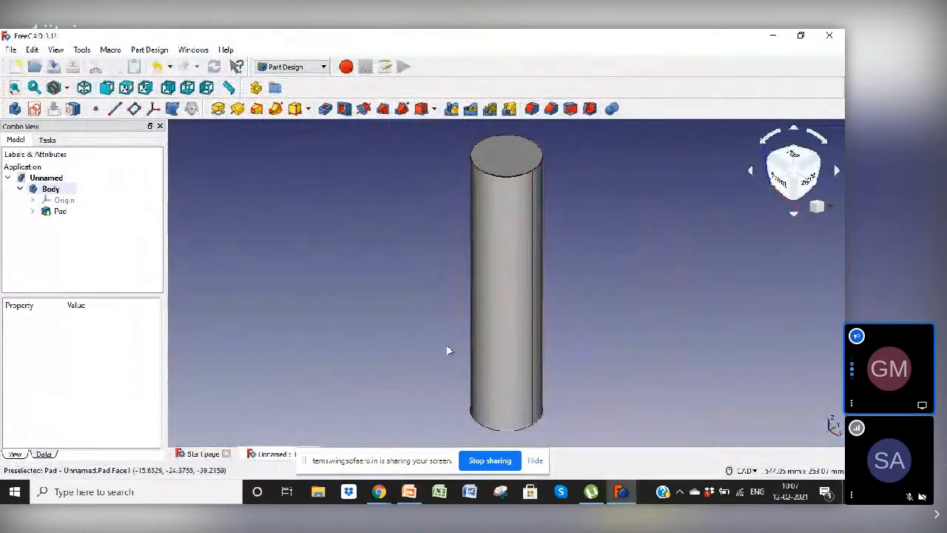
{"action": "left_click", "coordinate": [15, 108]}
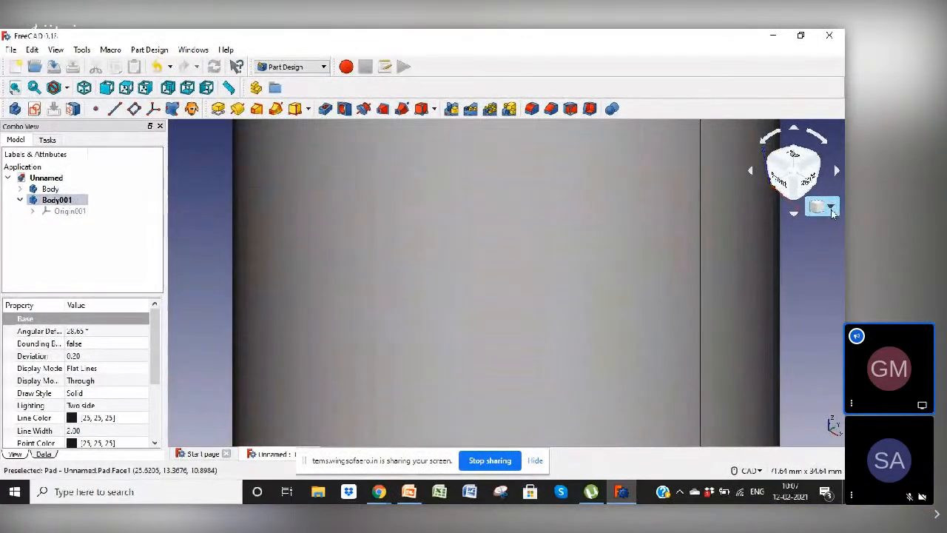
{"action": "left_click", "coordinate": [831, 208]}
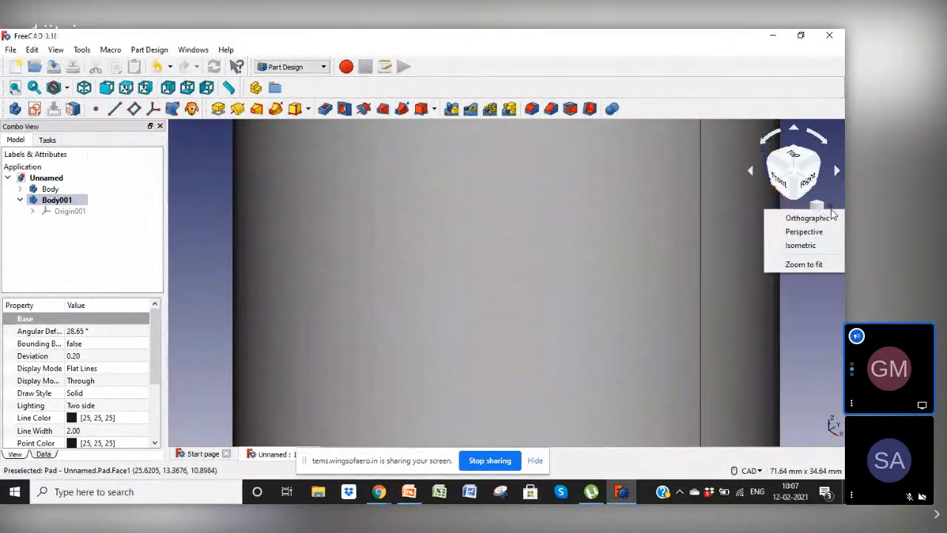
{"action": "left_click", "coordinate": [804, 264]}
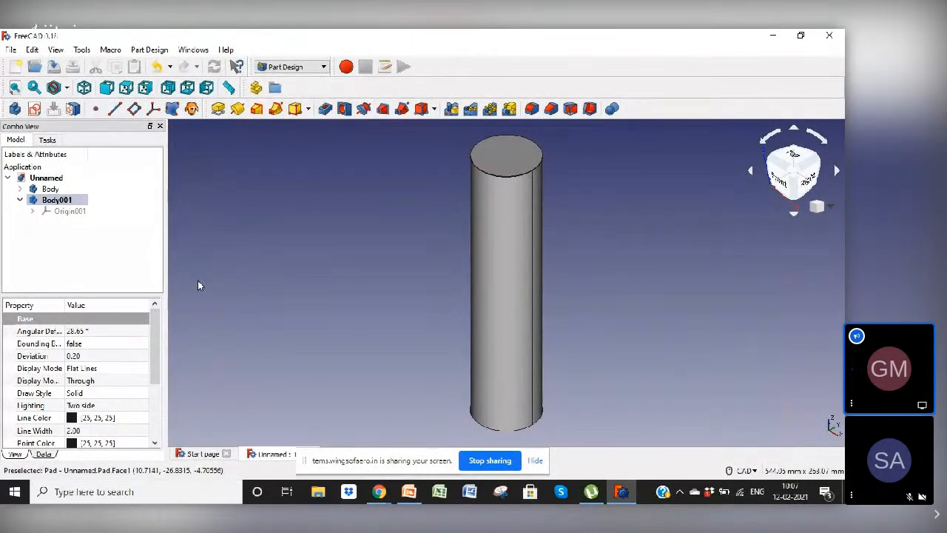
Step: Start a sketch on the second body's XZ plane, then check the piston's fork end on the PowerPoint slide and return to FreeCAD
{"action": "left_click", "coordinate": [40, 108]}
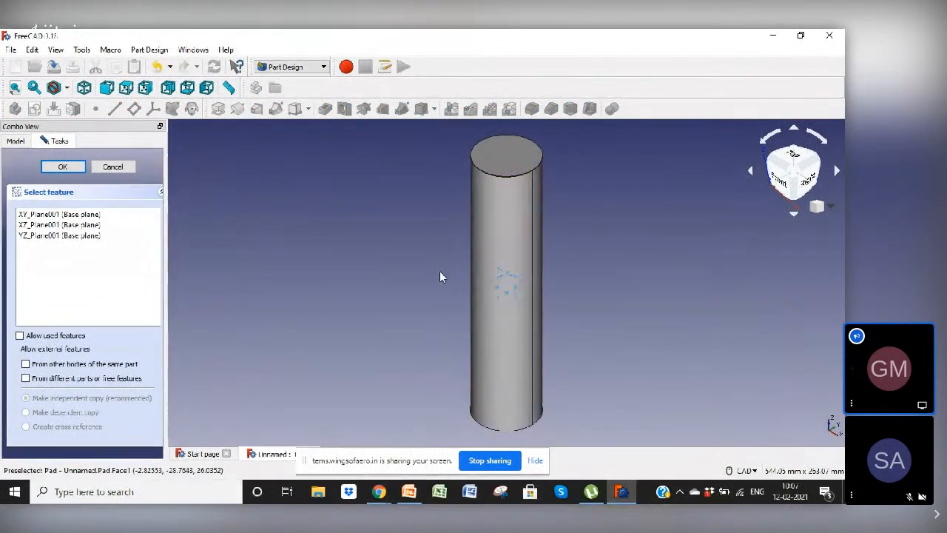
{"action": "left_click", "coordinate": [73, 225]}
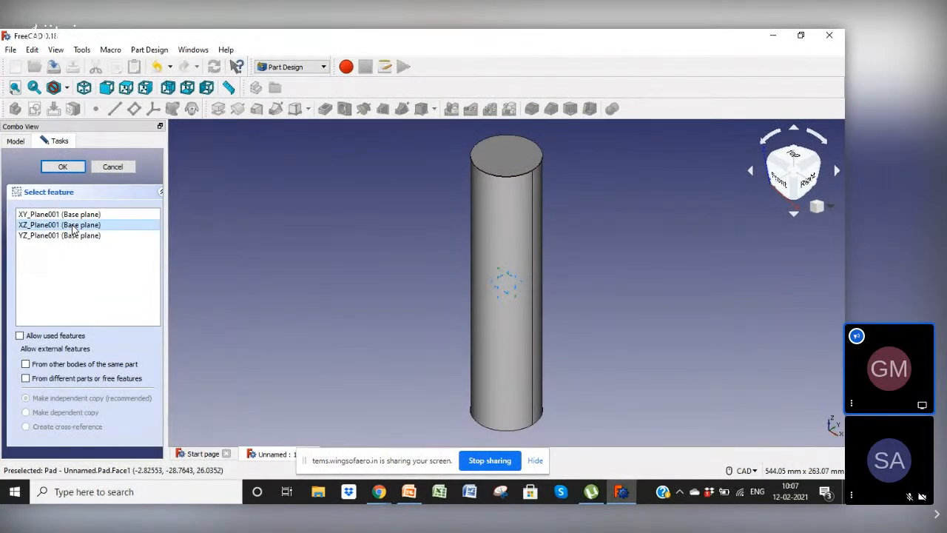
{"action": "left_click", "coordinate": [73, 171]}
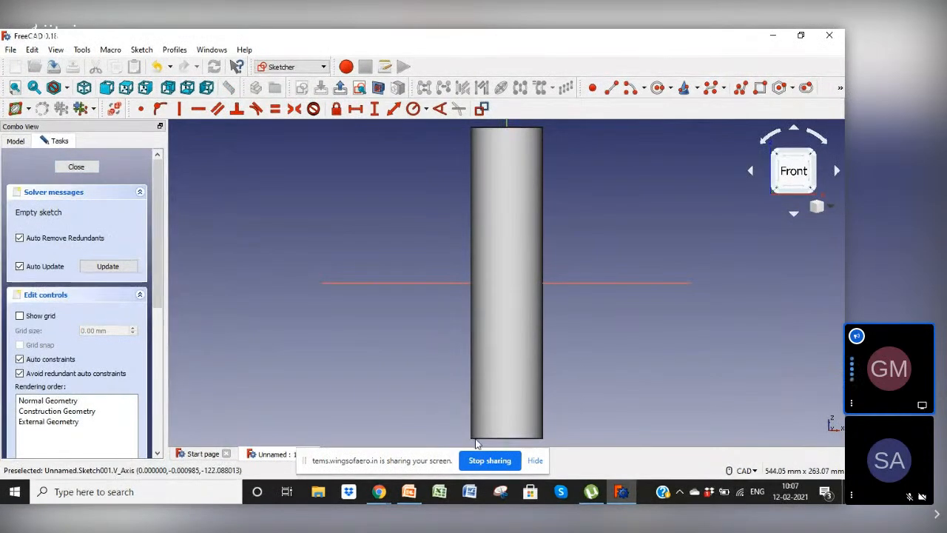
{"action": "left_click", "coordinate": [407, 494]}
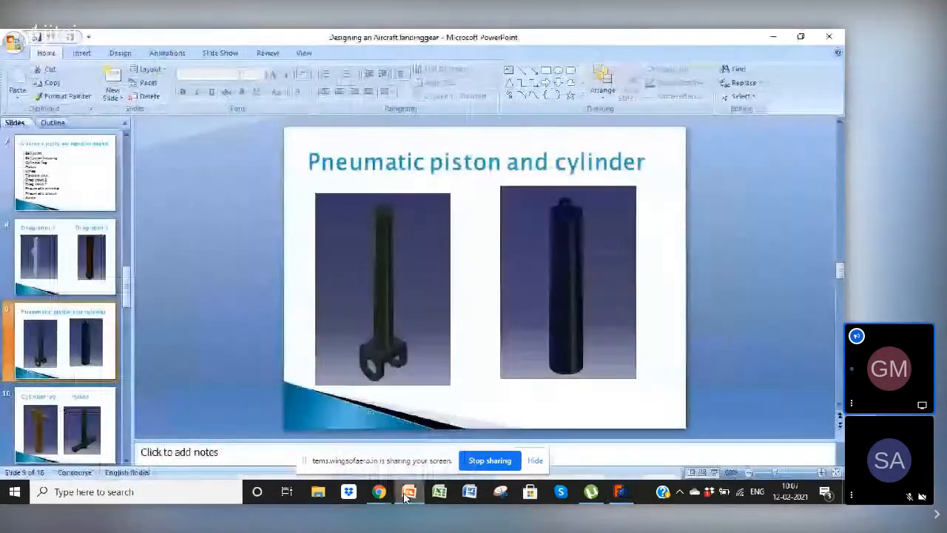
{"action": "left_click", "coordinate": [398, 364]}
{"action": "left_click", "coordinate": [620, 491]}
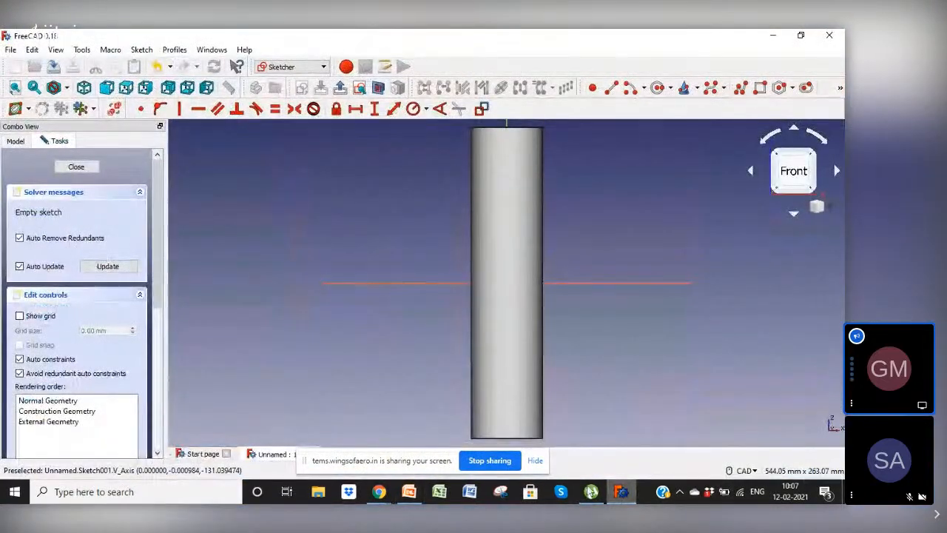
Step: Sketch an open three-sided bracket at the cylinder's lower end: a top line about 124 mm long with sides about 52 mm going down
{"action": "middle_click", "coordinate": [603, 373]}
{"action": "middle_click", "coordinate": [603, 373]}
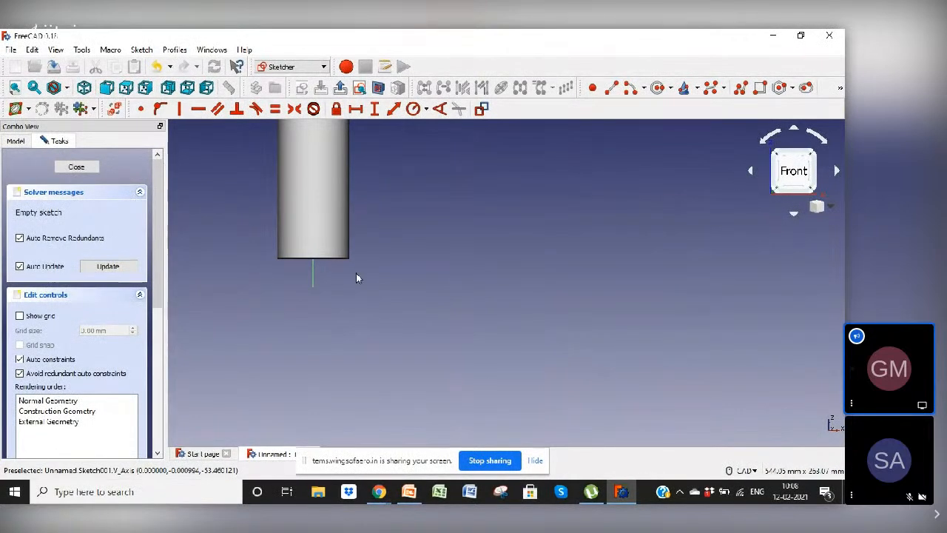
{"action": "scroll", "coordinate": [349, 273], "scroll_direction": "down", "scroll_amount": 4}
{"action": "scroll", "coordinate": [281, 178], "scroll_direction": "up", "scroll_amount": 4}
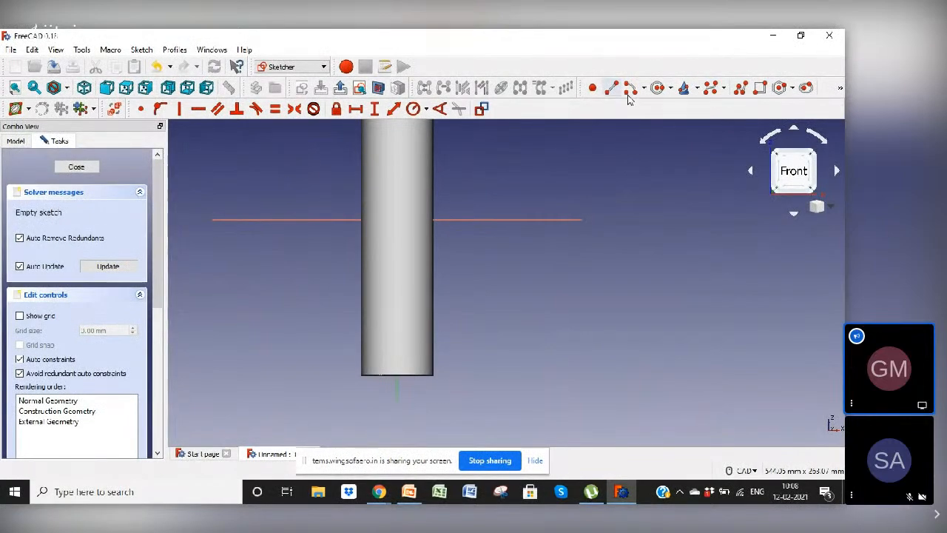
{"action": "left_click", "coordinate": [741, 91]}
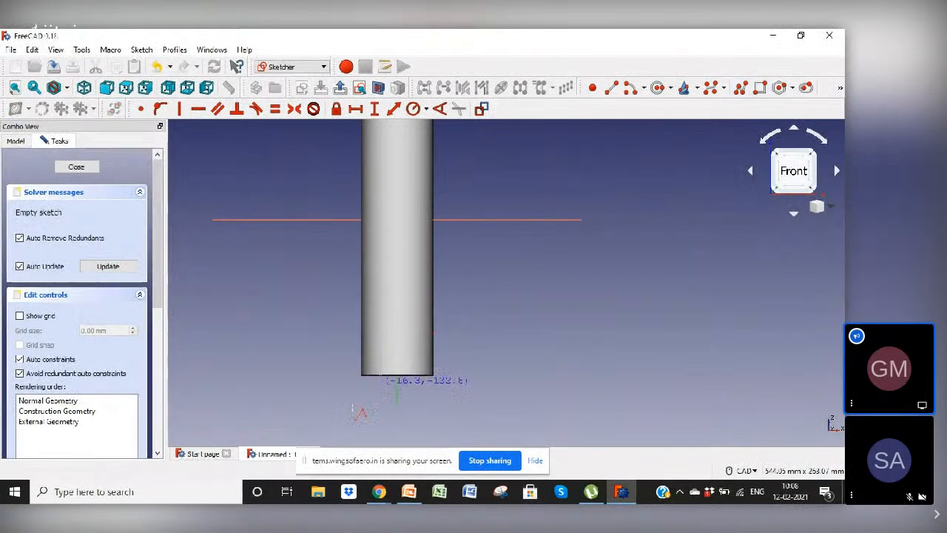
{"action": "left_click", "coordinate": [331, 375]}
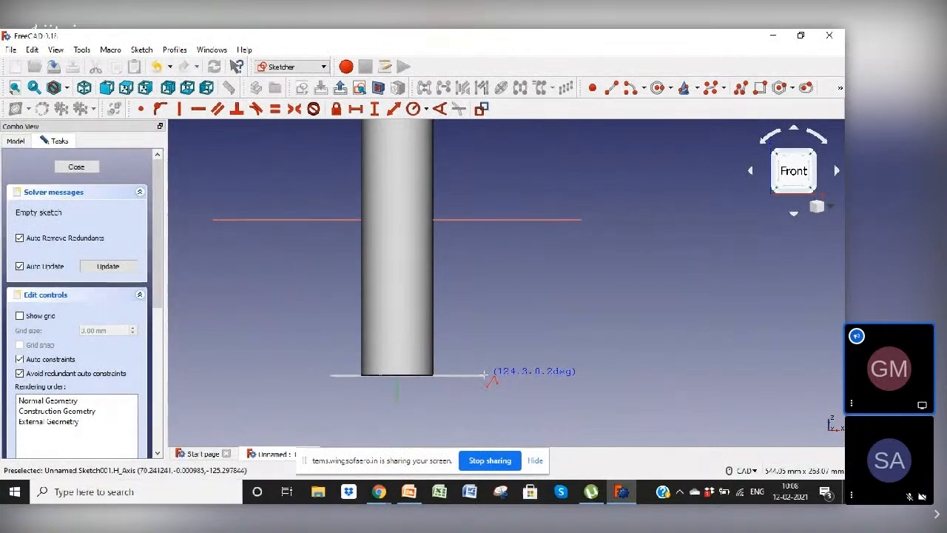
{"action": "left_click", "coordinate": [485, 375]}
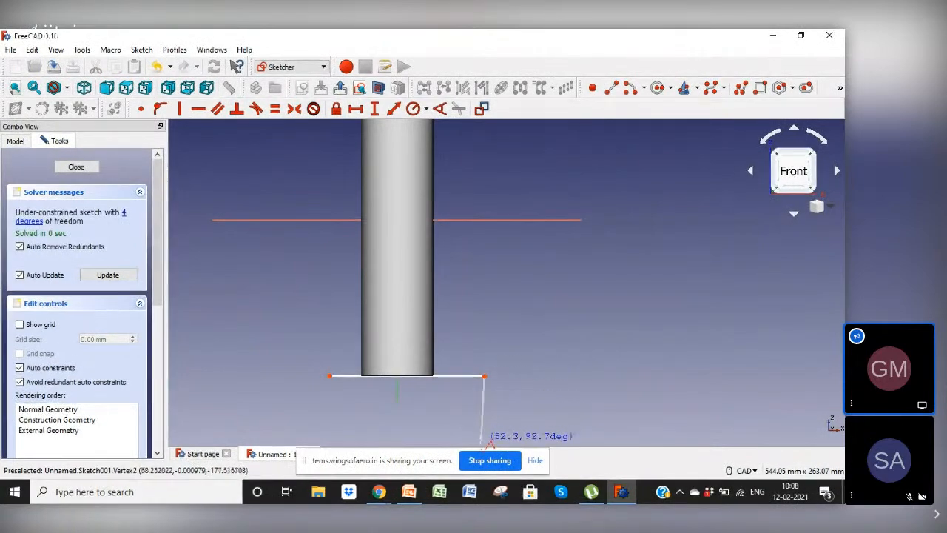
{"action": "left_click", "coordinate": [485, 441]}
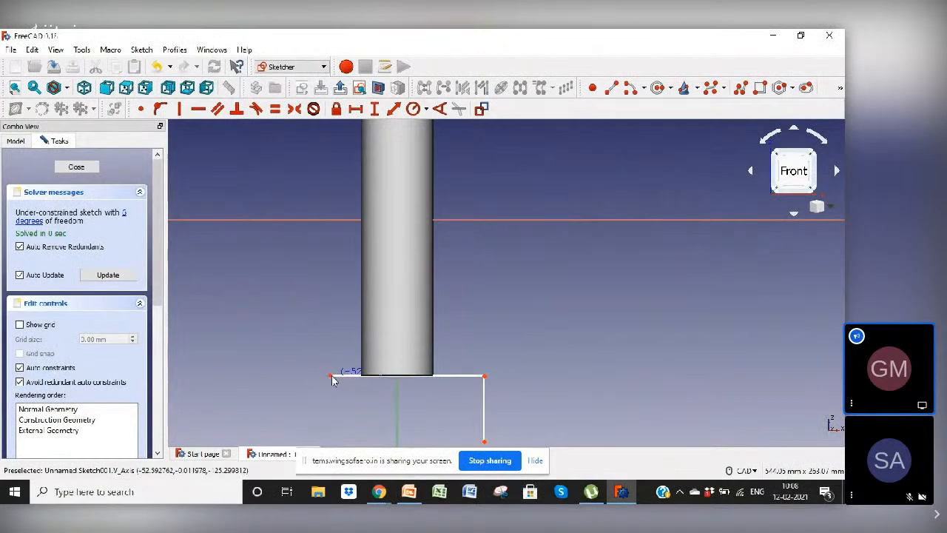
{"action": "left_click", "coordinate": [332, 441]}
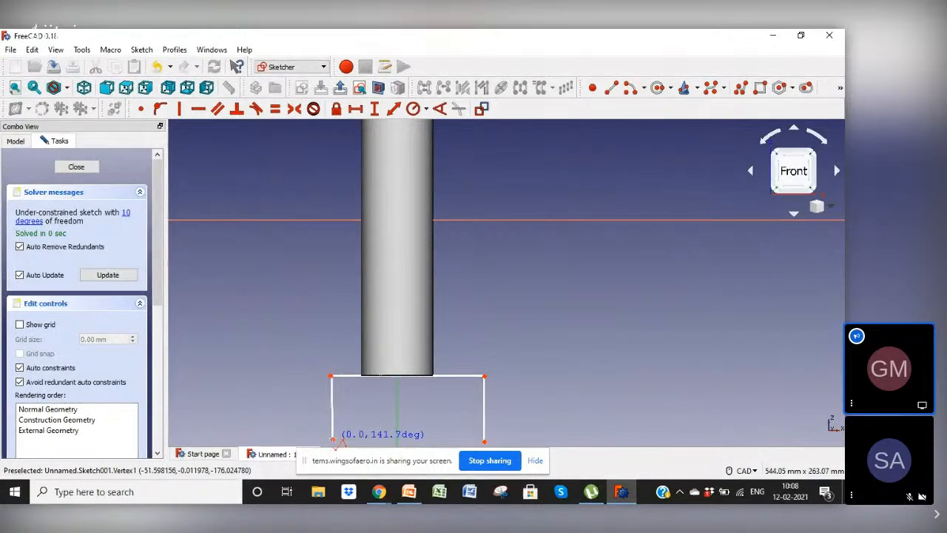
{"action": "right_click", "coordinate": [415, 392]}
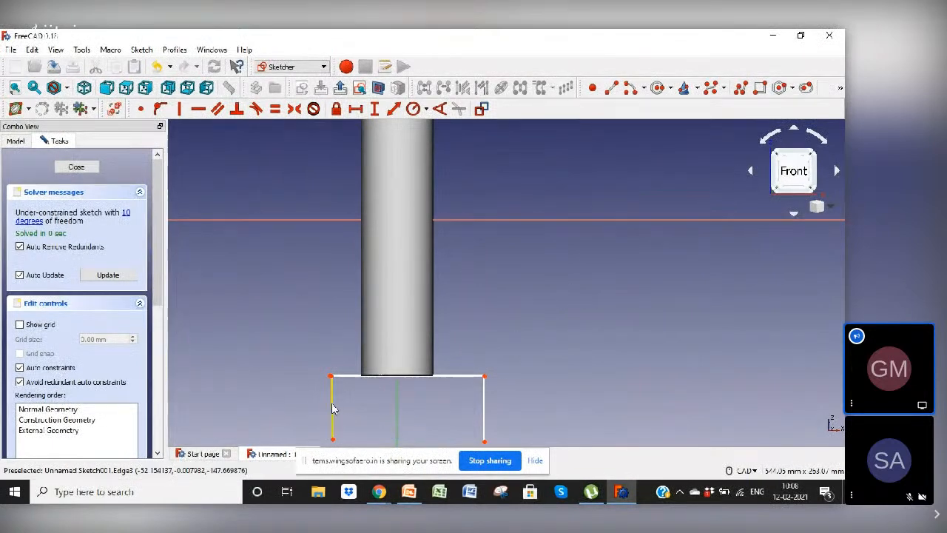
Step: Pull the bracket's left side line away from the top line and make their upper endpoints coincident
{"action": "left_click_drag", "start_coordinate": [330, 410], "coordinate": [311, 424]}
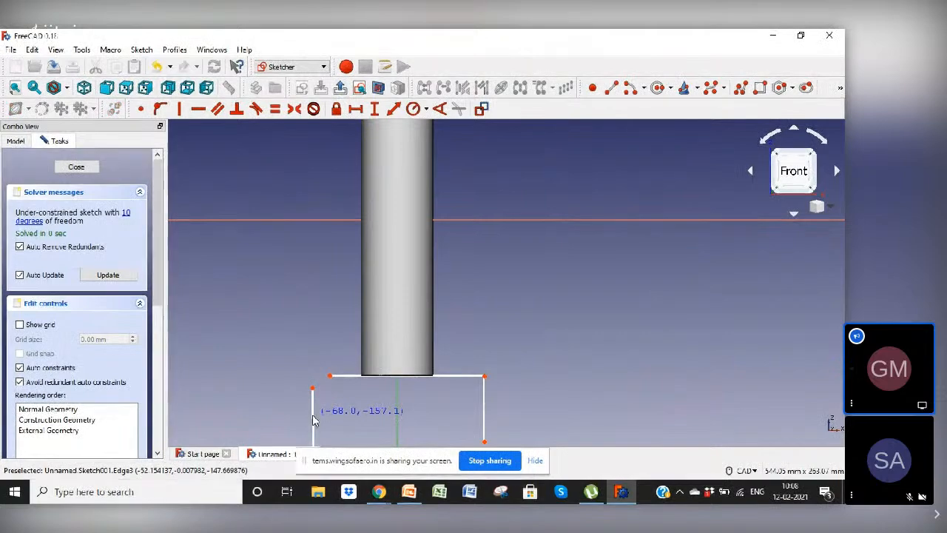
{"action": "left_click", "coordinate": [141, 112]}
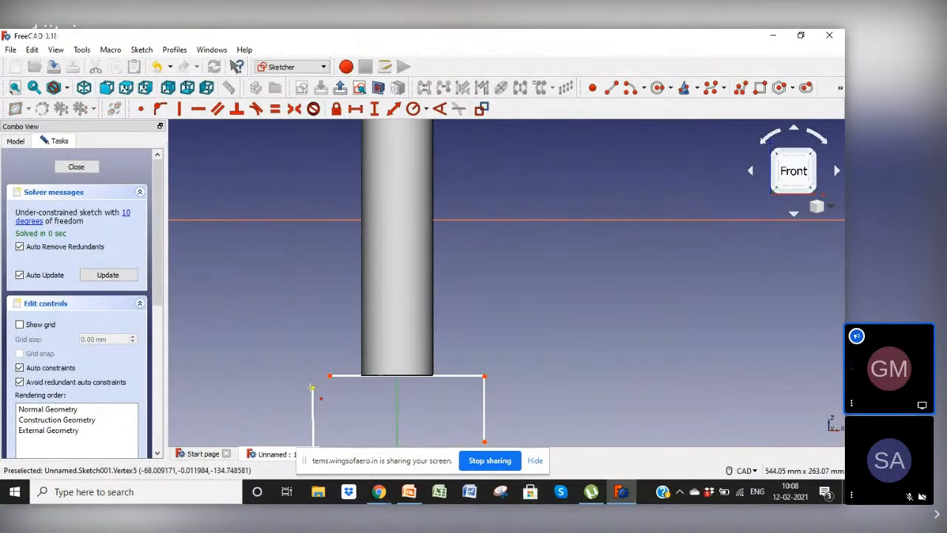
{"action": "left_click", "coordinate": [314, 386]}
{"action": "left_click", "coordinate": [330, 376]}
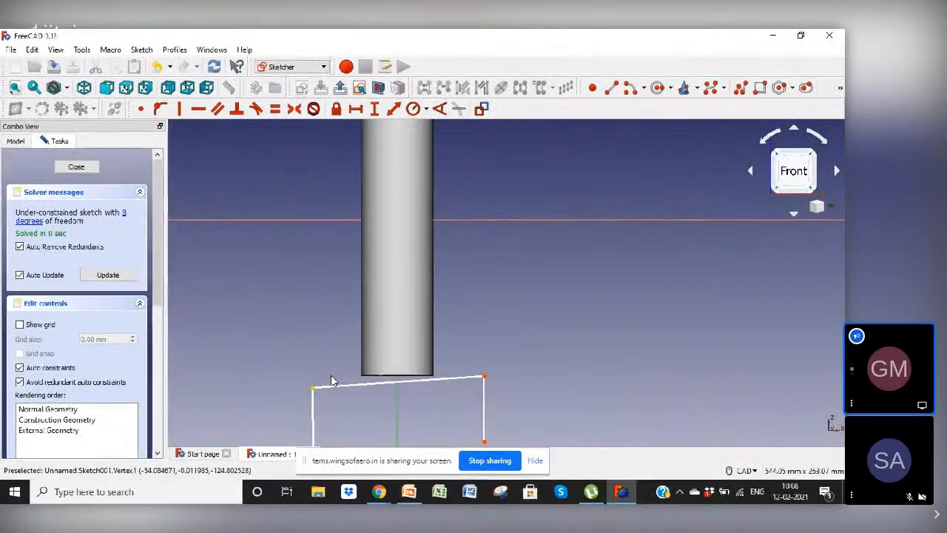
Step: Constrain the bracket's top line horizontal and its two side lines vertical and equal in length
{"action": "left_click", "coordinate": [197, 108]}
{"action": "left_click", "coordinate": [364, 384]}
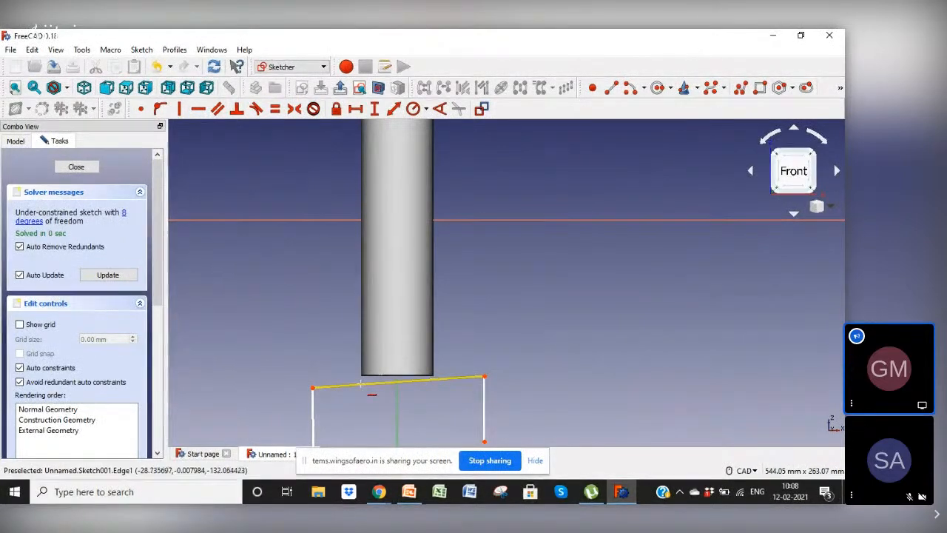
{"action": "left_click", "coordinate": [179, 108]}
{"action": "left_click", "coordinate": [313, 421]}
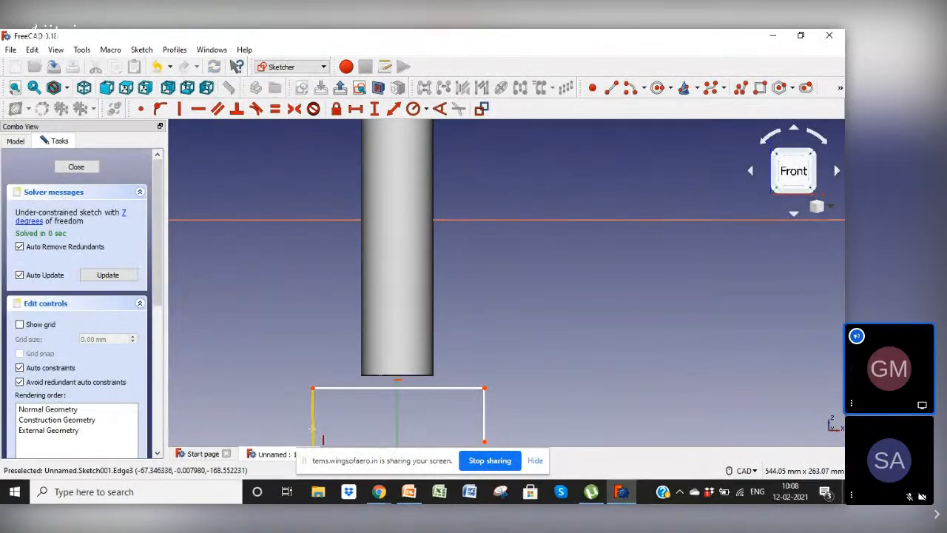
{"action": "left_click", "coordinate": [485, 423]}
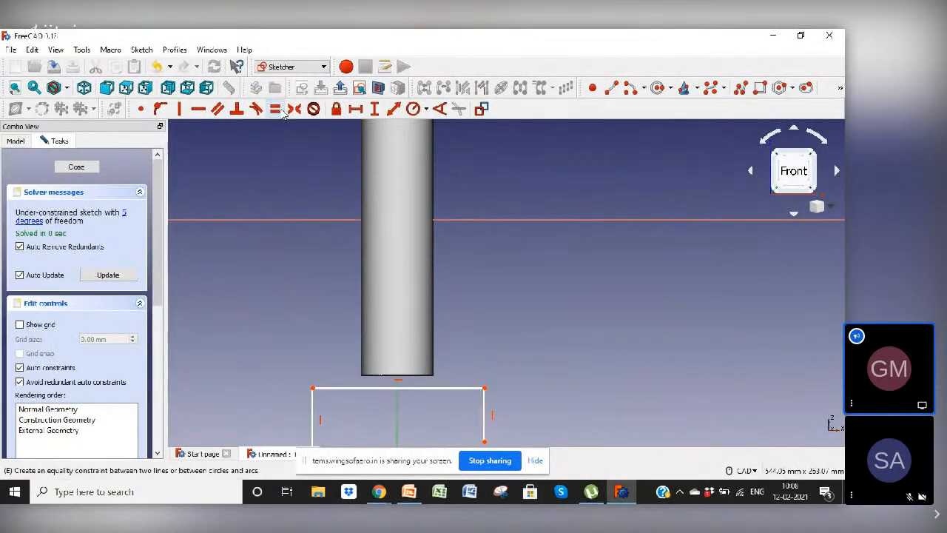
{"action": "left_click", "coordinate": [312, 412]}
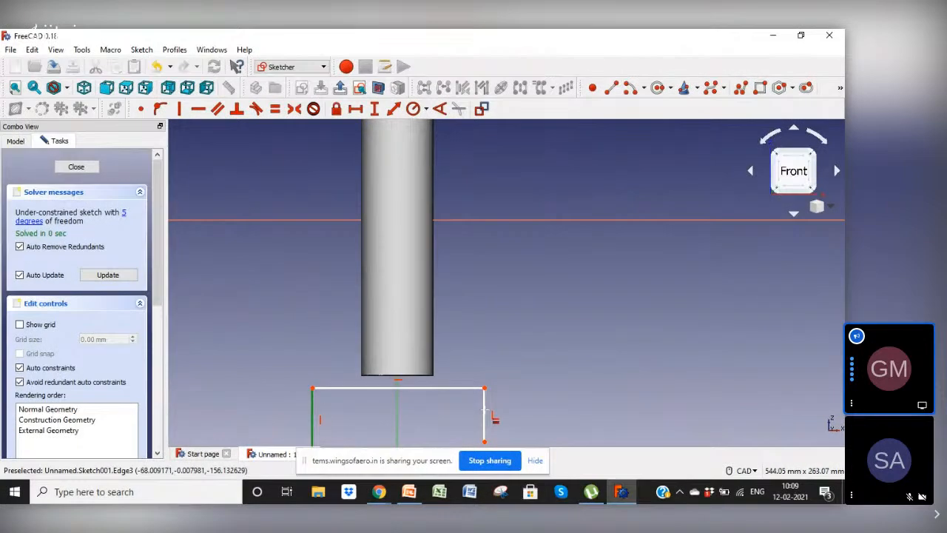
{"action": "left_click", "coordinate": [485, 412]}
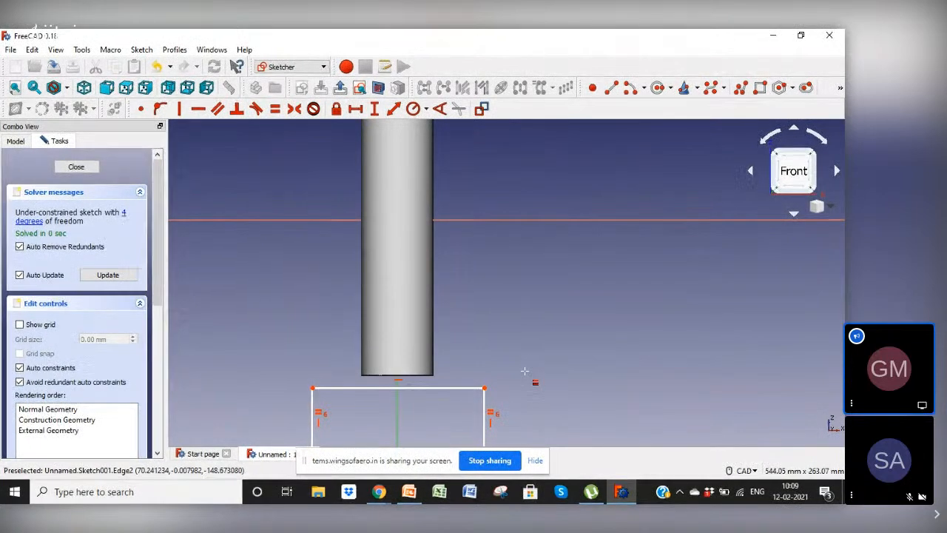
Step: Set the vertical distance from the origin to the top line's right end to 250/2 mm and move the dimension label beside the cylinder
{"action": "scroll", "coordinate": [525, 370], "scroll_direction": "down", "scroll_amount": 3}
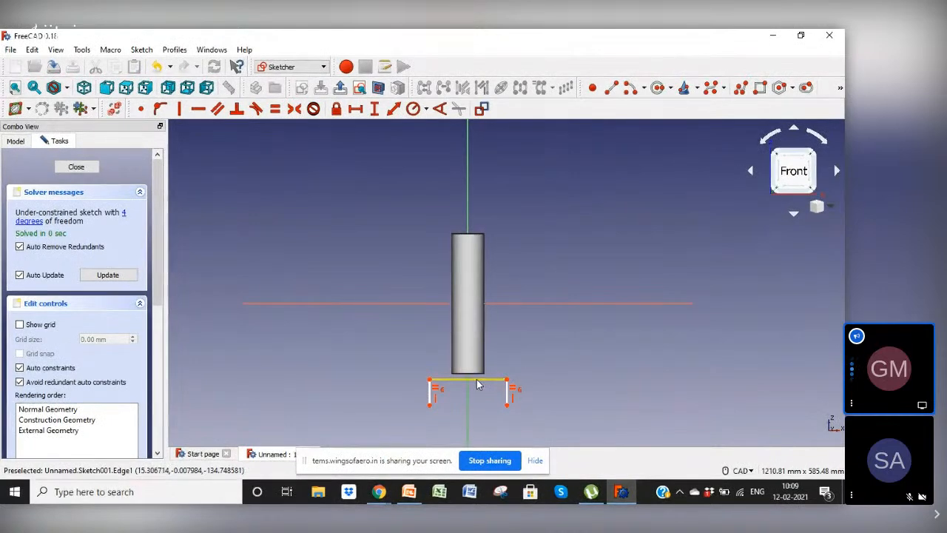
{"action": "left_click_drag", "start_coordinate": [478, 381], "coordinate": [474, 380]}
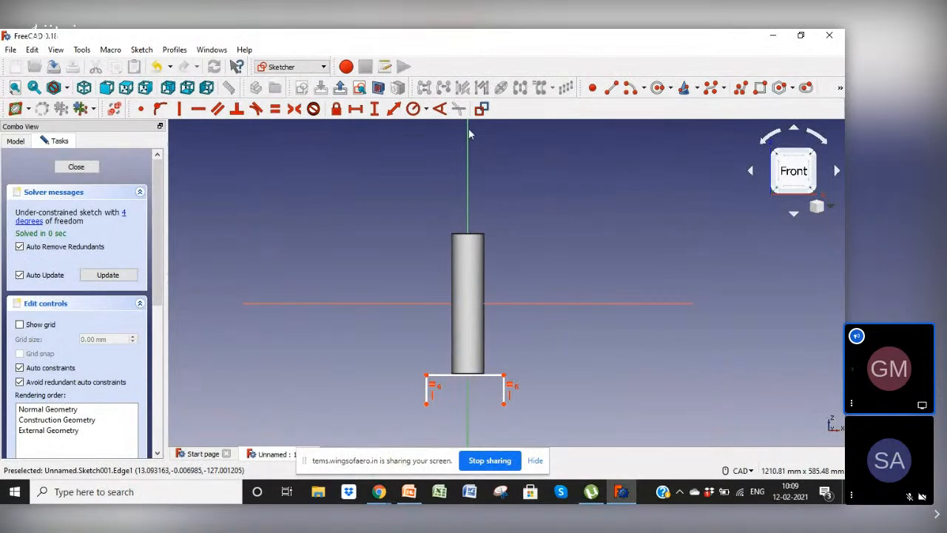
{"action": "left_click", "coordinate": [374, 110]}
{"action": "left_click", "coordinate": [503, 375]}
{"action": "left_click", "coordinate": [468, 303]}
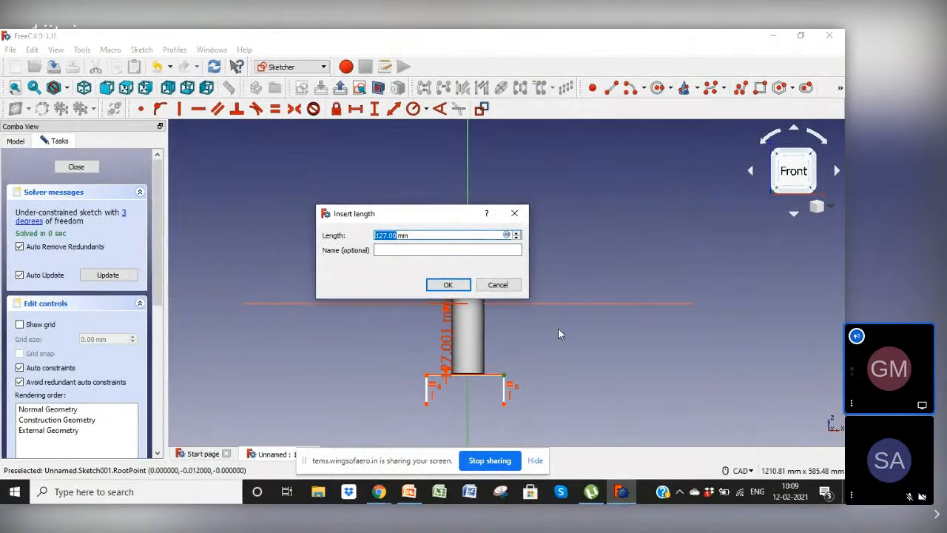
{"action": "type", "text": "25"}
{"action": "type", "text": "0"}
{"action": "type", "text": "/2"}
{"action": "key", "text": "Return"}
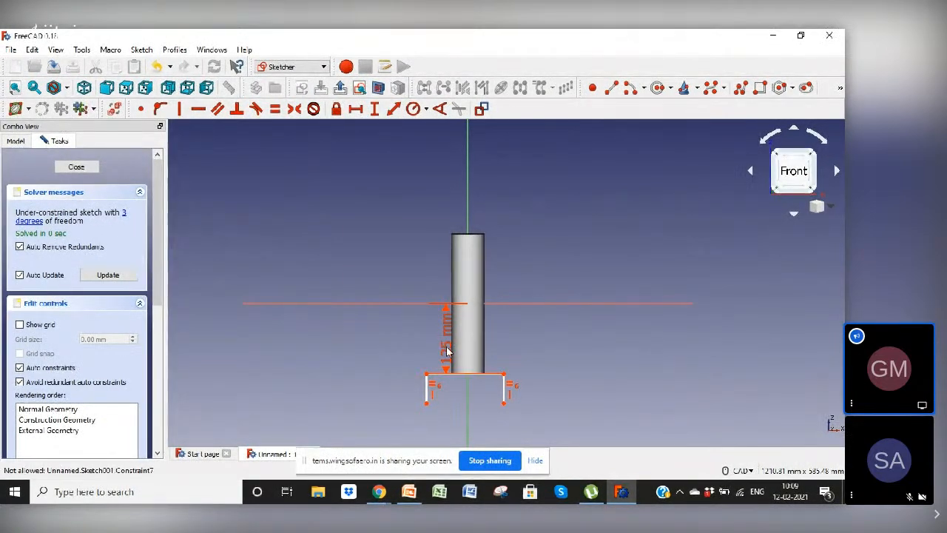
{"action": "left_click_drag", "start_coordinate": [446, 348], "coordinate": [579, 356]}
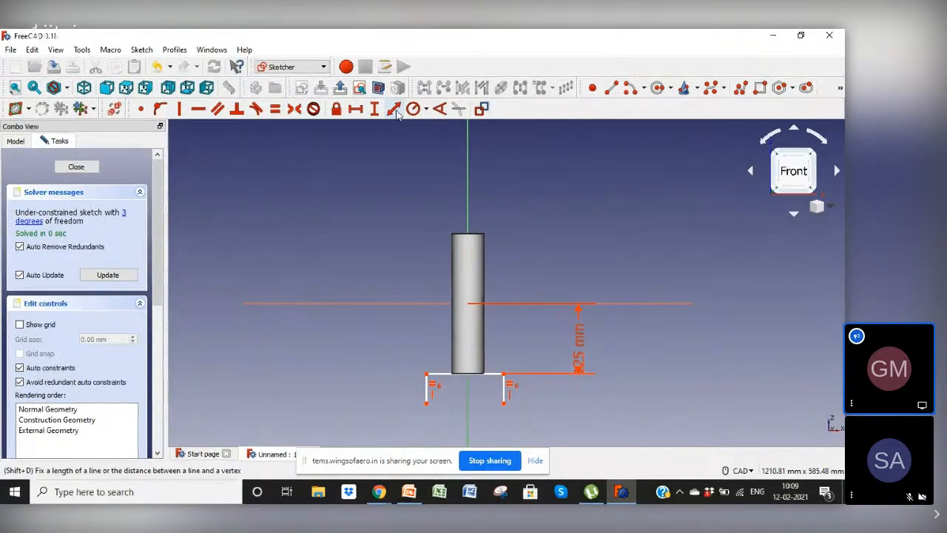
Step: Set the length of the bracket's top line to 100 mm
{"action": "left_click", "coordinate": [496, 377]}
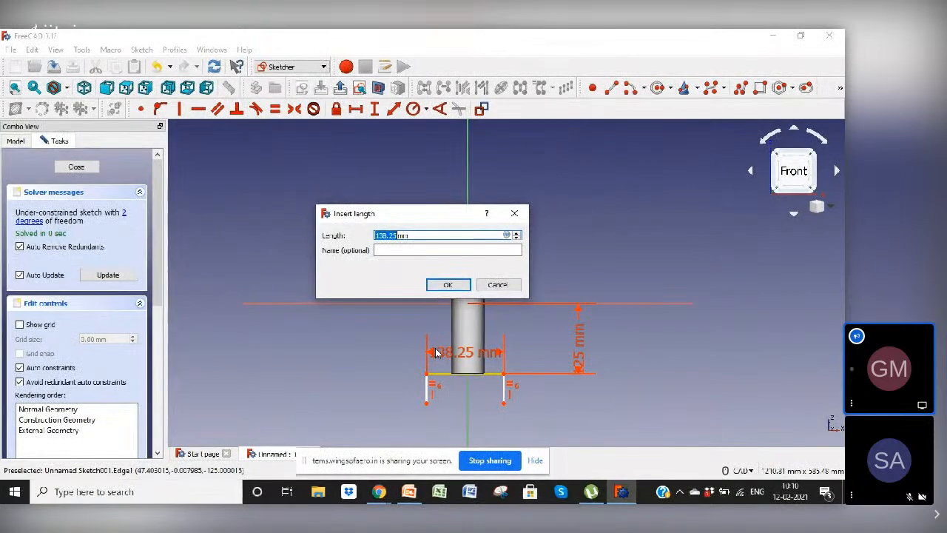
{"action": "type", "text": "1"}
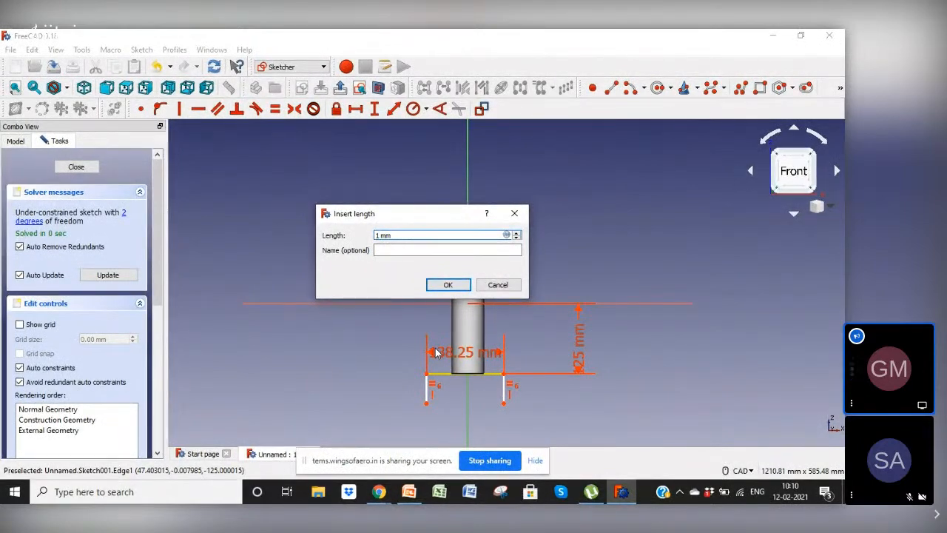
{"action": "type", "text": "00"}
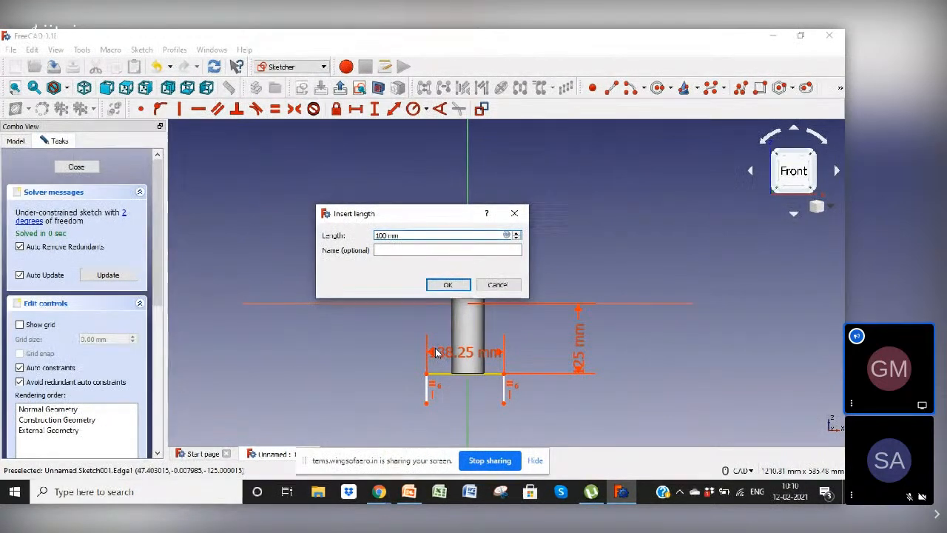
{"action": "key", "text": "Return"}
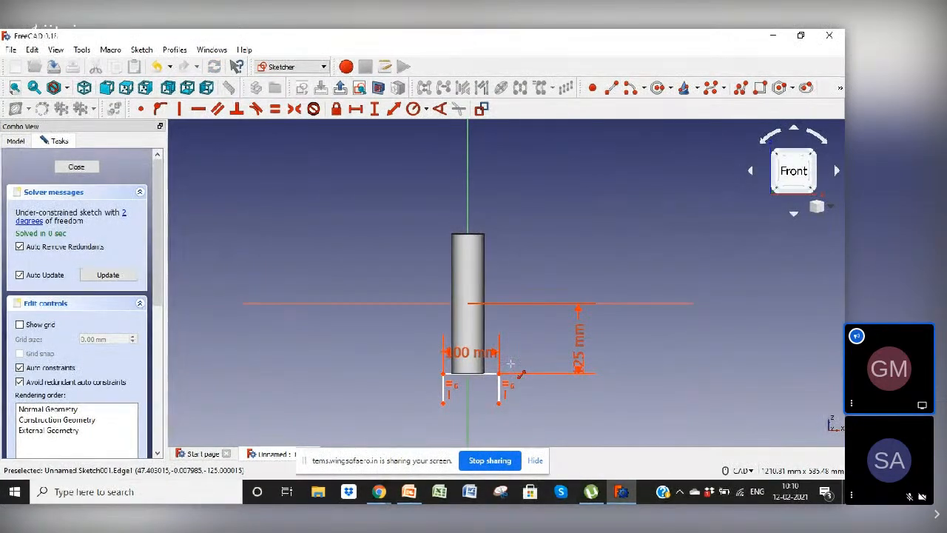
{"action": "left_click", "coordinate": [443, 375]}
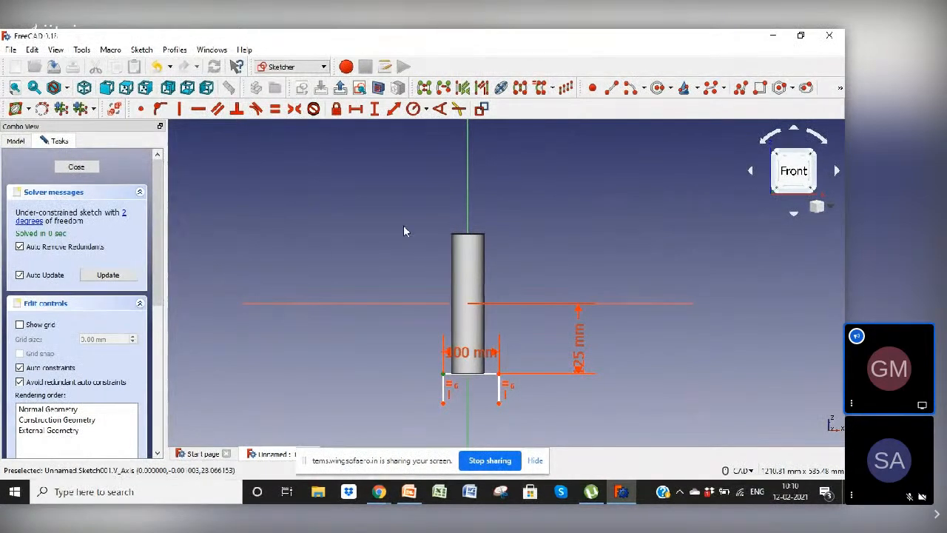
{"action": "left_click", "coordinate": [368, 111]}
{"action": "left_click", "coordinate": [452, 325]}
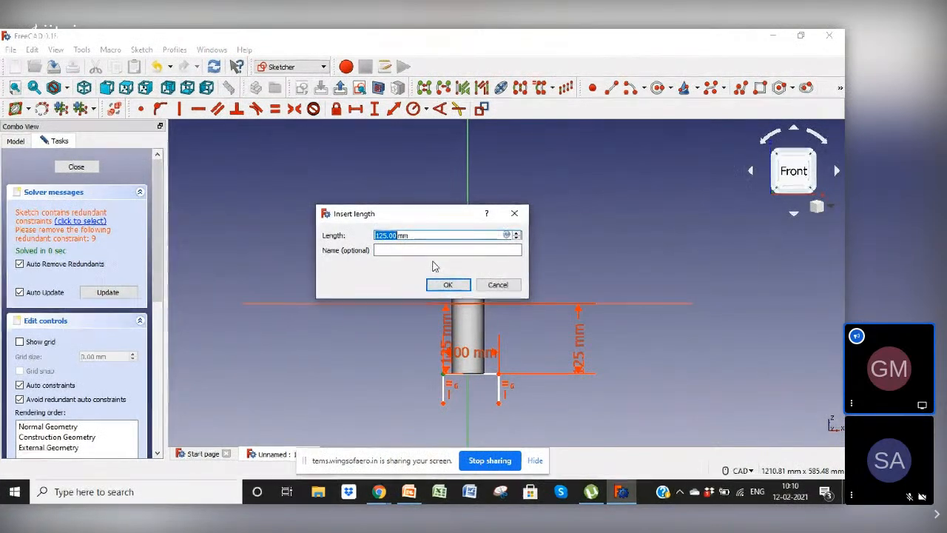
{"action": "left_click", "coordinate": [498, 285]}
Step: Set the horizontal distance between the top line's left end and the origin to 50 mm
{"action": "left_click", "coordinate": [442, 376]}
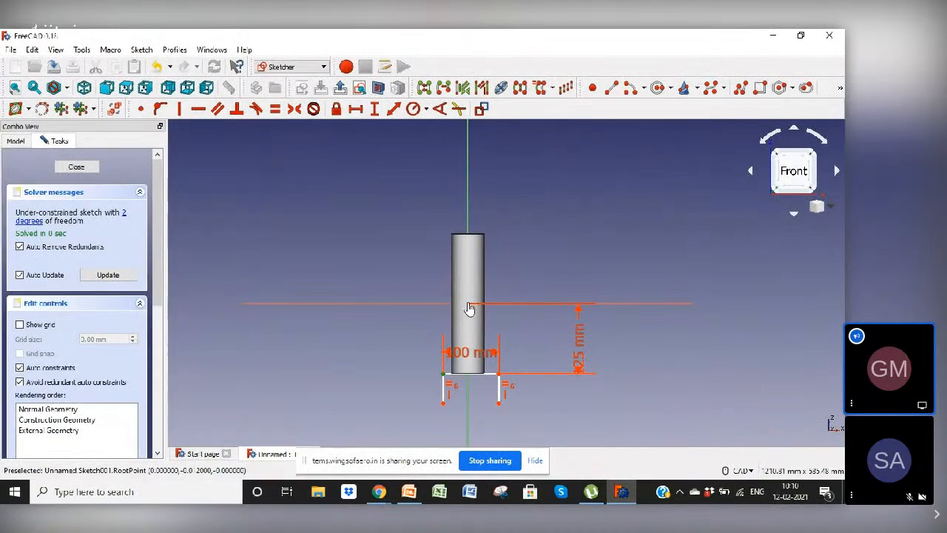
{"action": "left_click", "coordinate": [356, 109]}
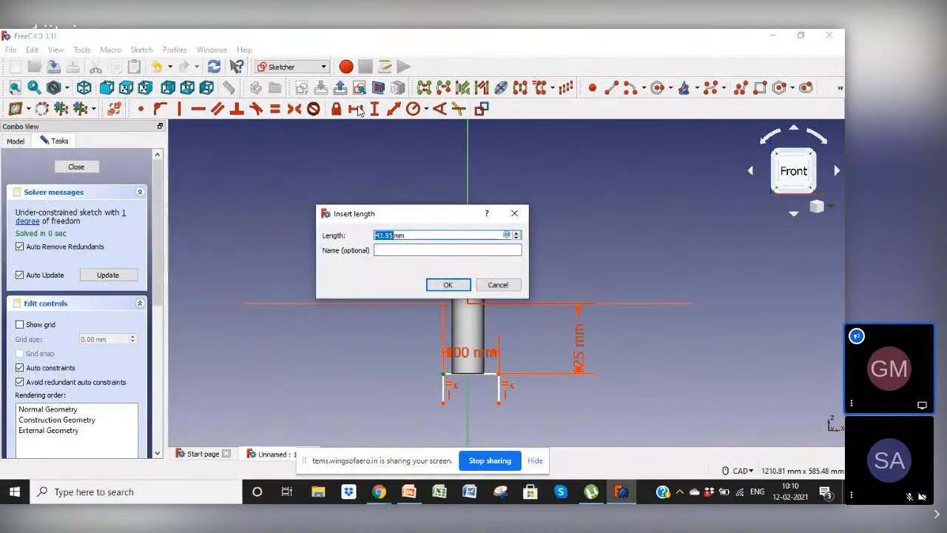
{"action": "type", "text": "50"}
{"action": "key", "text": "Return"}
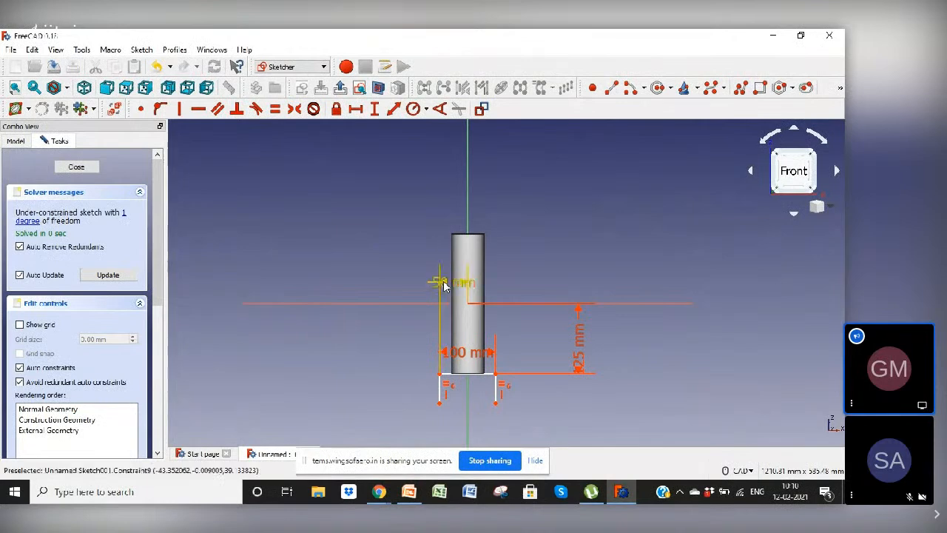
Step: Move the 50 mm and 100 mm horizontal dimension labels up, clear of the bracket outline
{"action": "left_click_drag", "start_coordinate": [439, 281], "coordinate": [442, 213]}
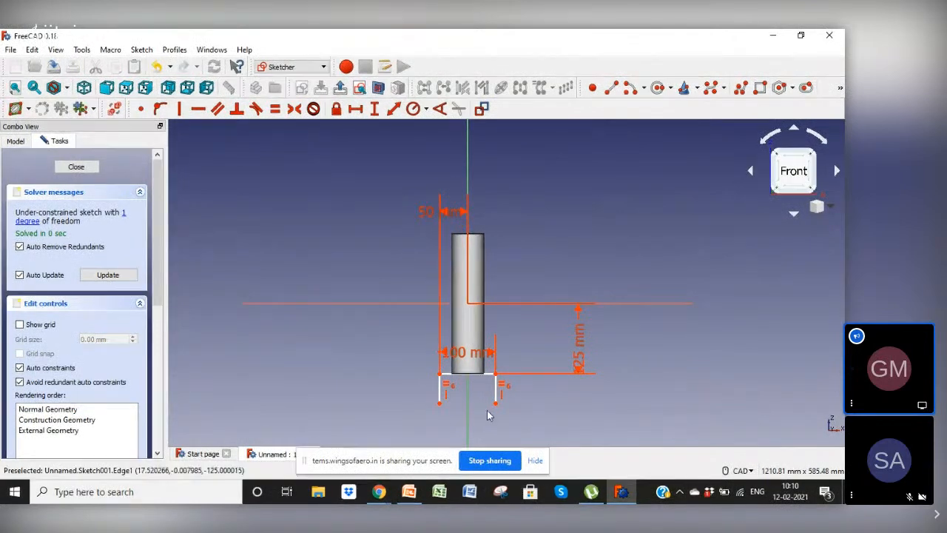
{"action": "left_click_drag", "start_coordinate": [459, 357], "coordinate": [418, 231]}
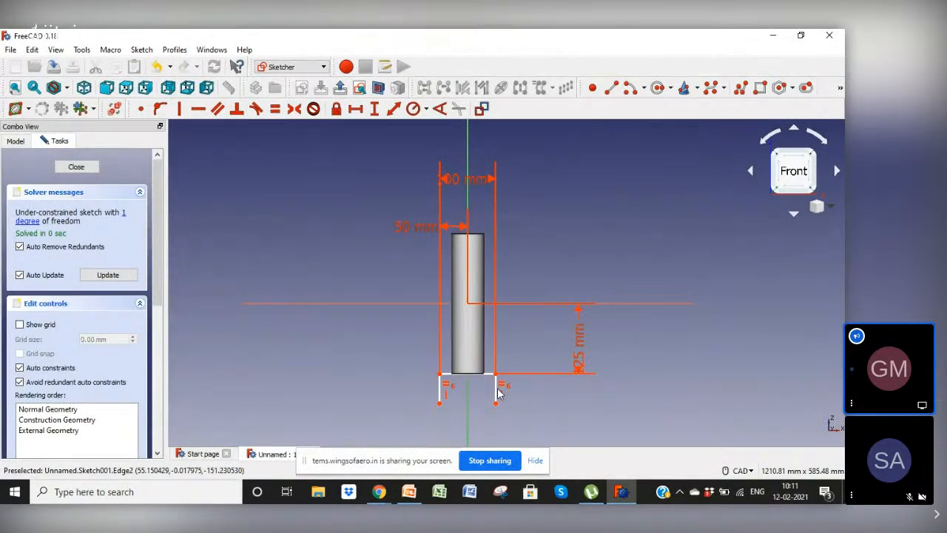
Step: Set the length of the bracket's left side line to 50 mm and place the dimension label outside the bracket
{"action": "left_click", "coordinate": [440, 397]}
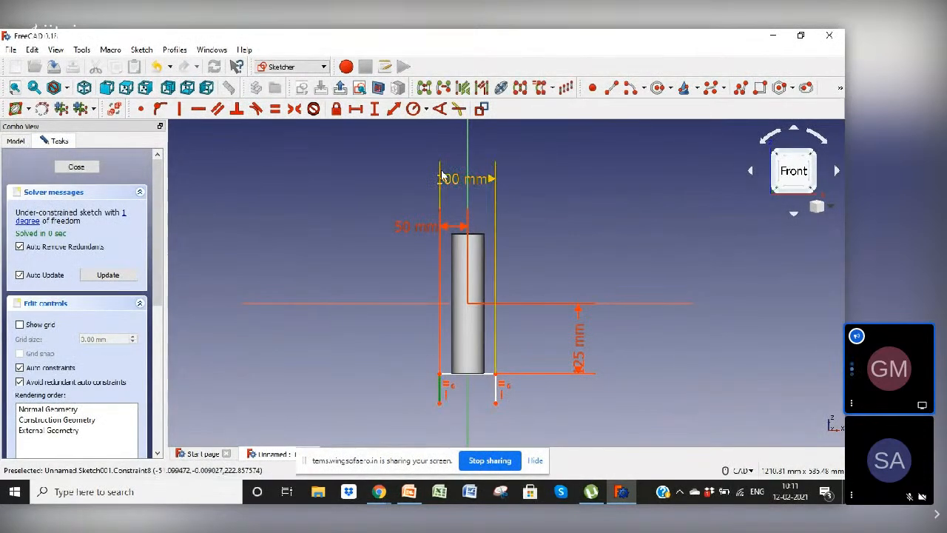
{"action": "left_click", "coordinate": [395, 110]}
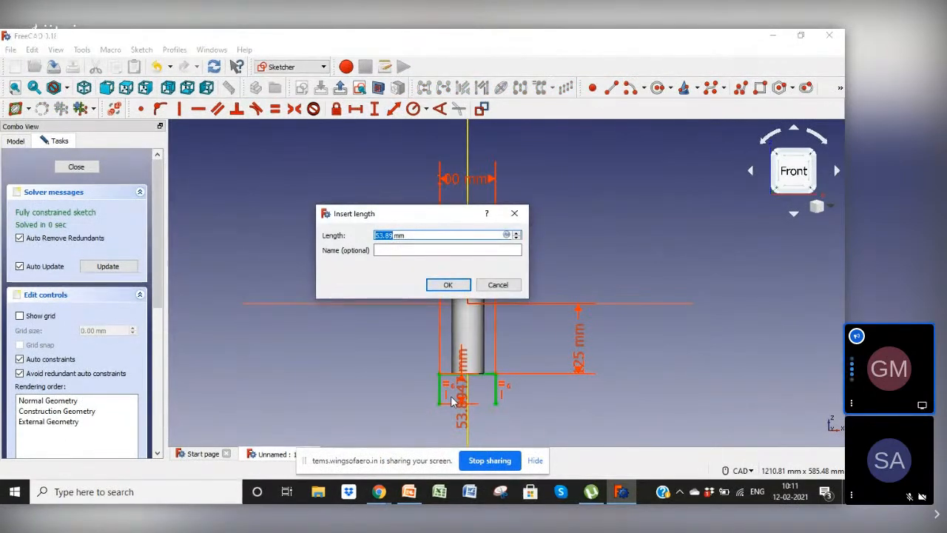
{"action": "type", "text": "50"}
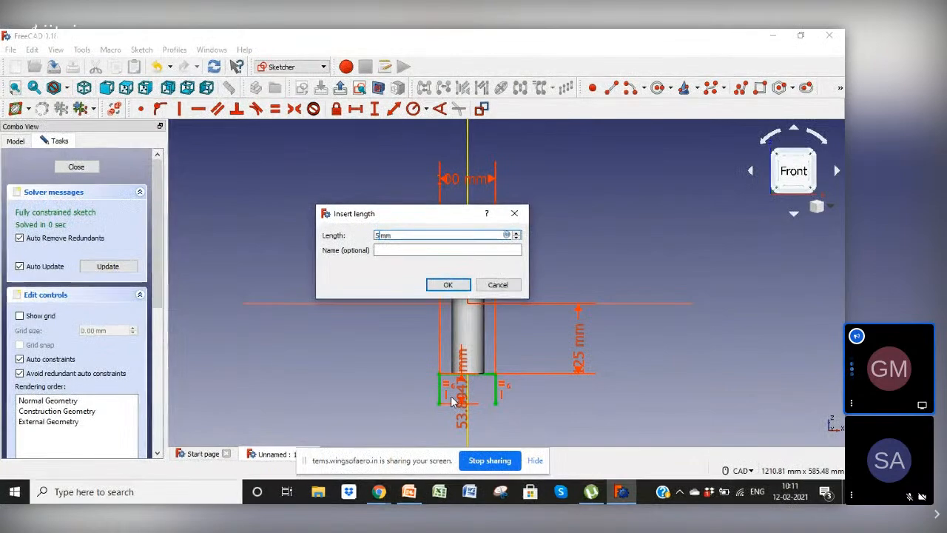
{"action": "key", "text": "Return"}
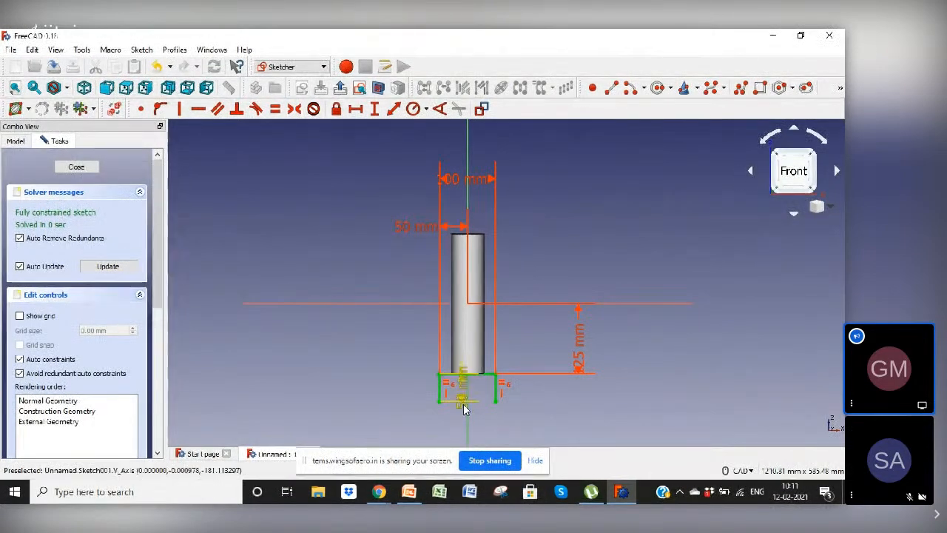
{"action": "left_click_drag", "start_coordinate": [459, 408], "coordinate": [386, 399]}
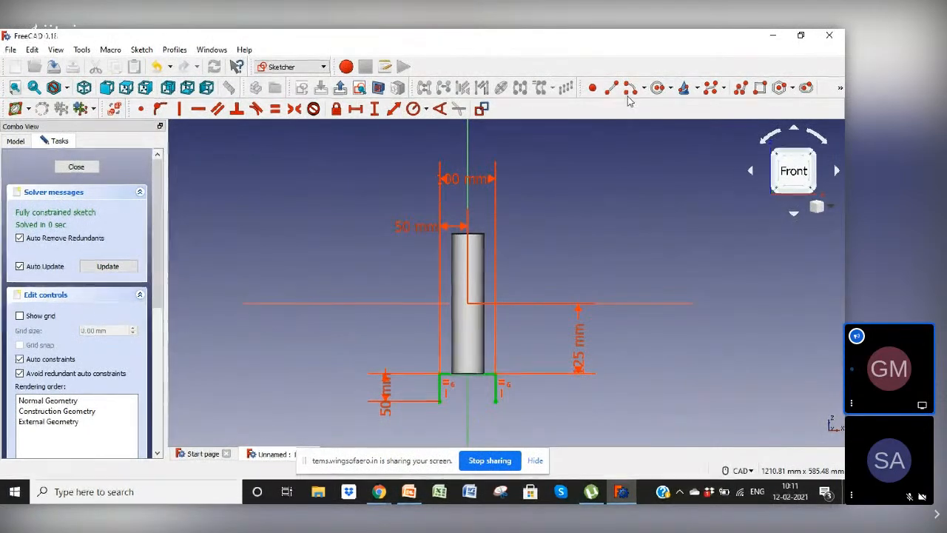
Step: Draw a lower arc with a radius of about 50 mm, centred on the vertical axis and spanning the side lines' lower ends
{"action": "left_click", "coordinate": [467, 403]}
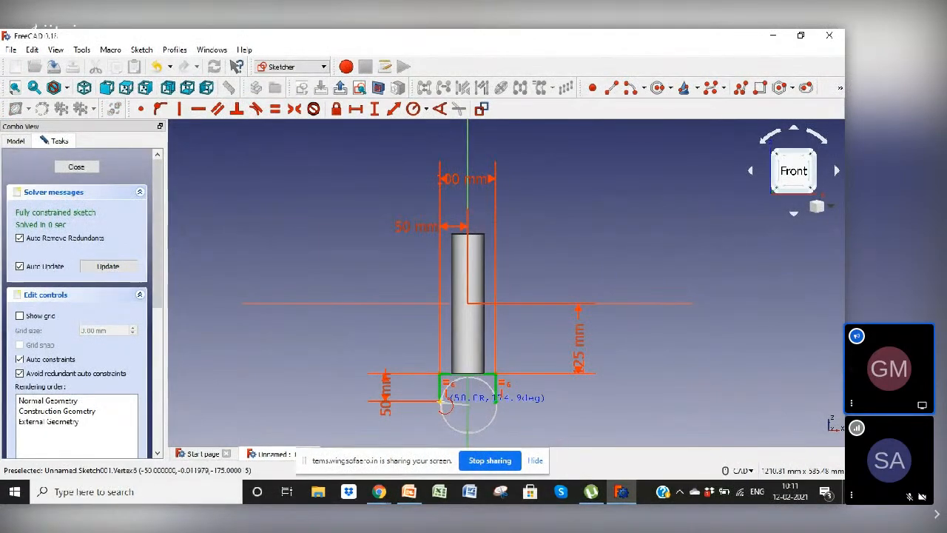
{"action": "left_click", "coordinate": [442, 409]}
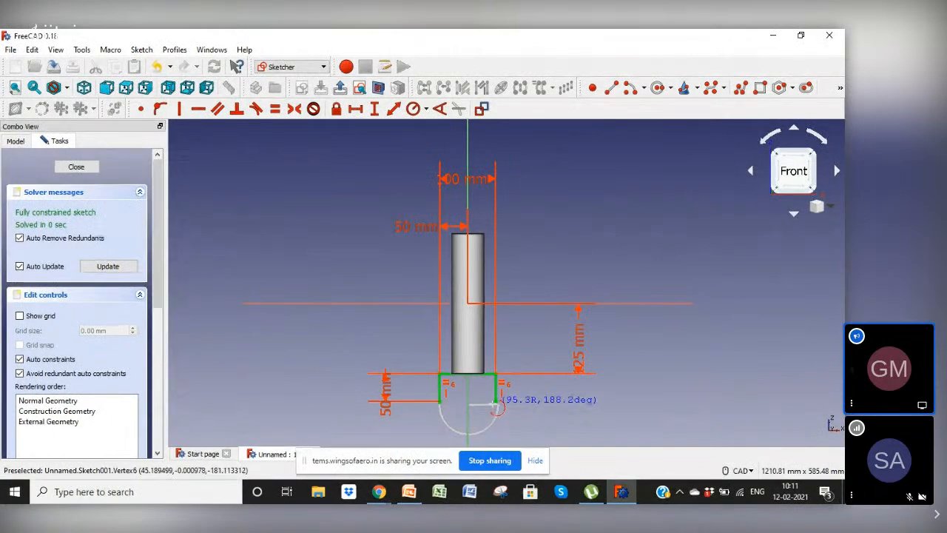
{"action": "left_click", "coordinate": [496, 402]}
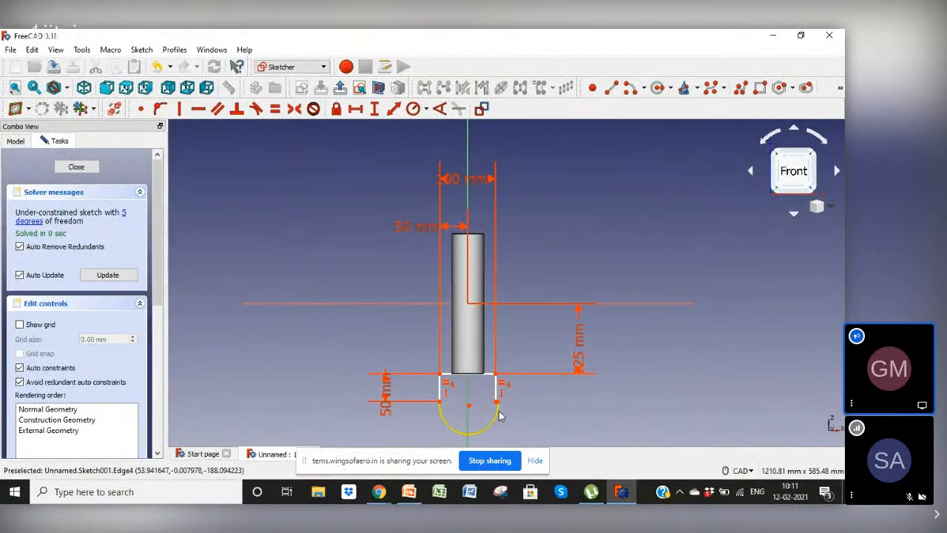
Step: Constrain the arc tangent to the bracket's right and left side lines
{"action": "left_click", "coordinate": [497, 403]}
{"action": "left_click", "coordinate": [497, 398]}
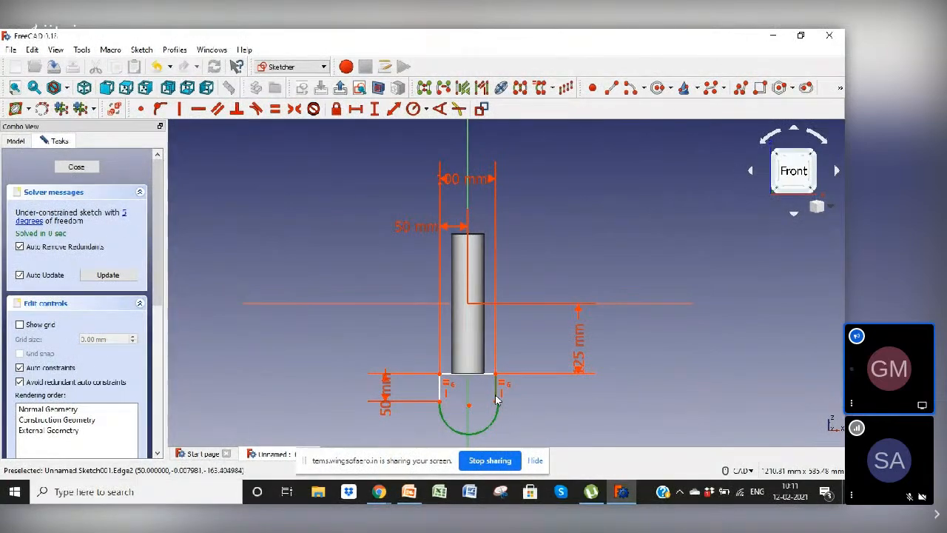
{"action": "left_click", "coordinate": [255, 109]}
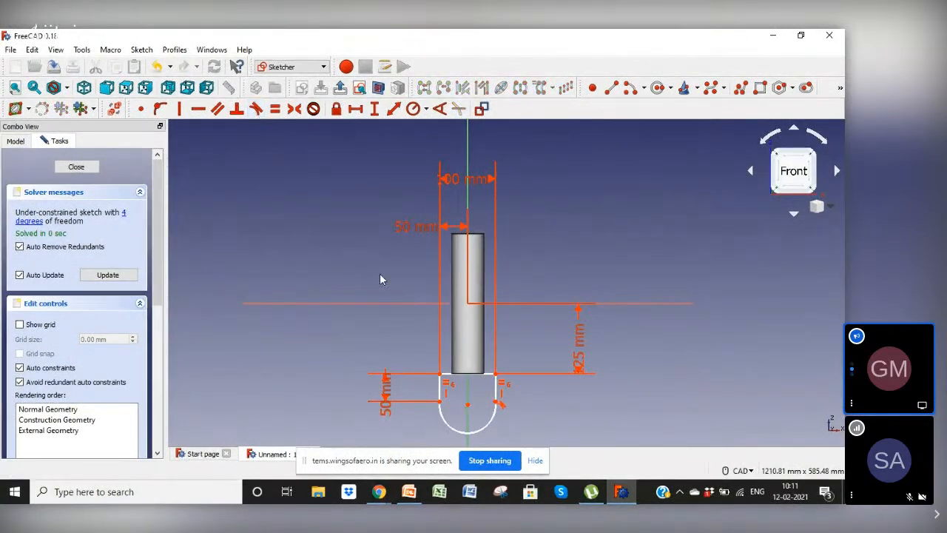
{"action": "left_click", "coordinate": [444, 421]}
{"action": "left_click", "coordinate": [442, 388]}
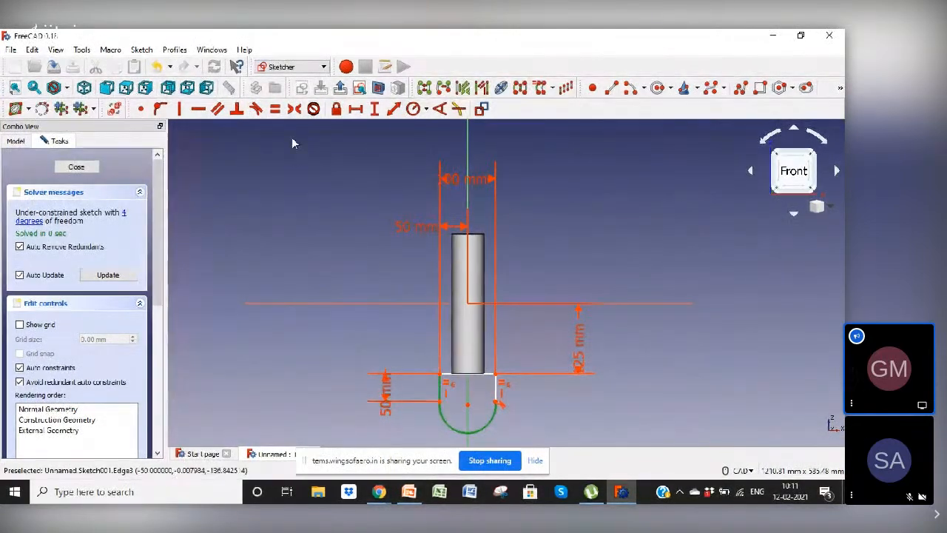
{"action": "left_click", "coordinate": [256, 110]}
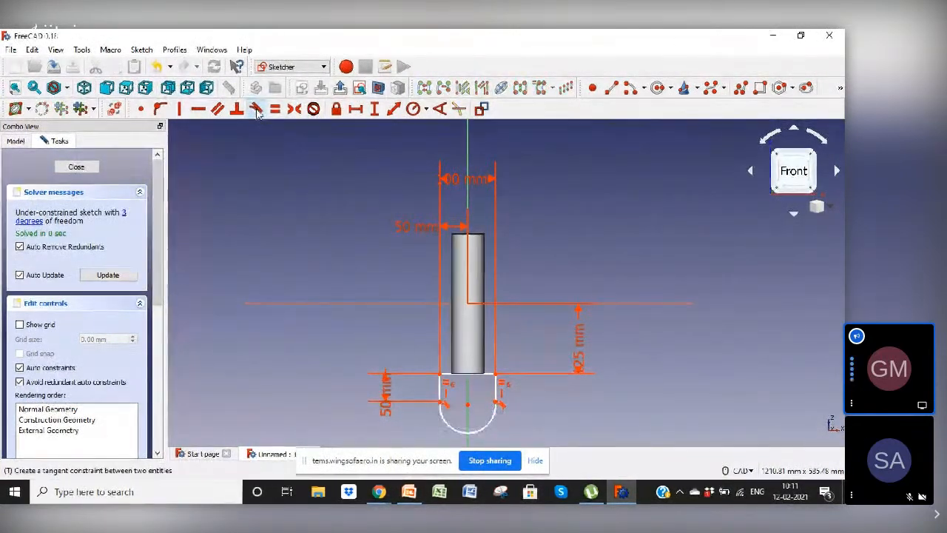
Step: Pull the arc's right end away from the outline and make it coincident with the right side line's lower end
{"action": "mouse_move", "coordinate": [496, 406]}
{"action": "left_mouse_down"}
{"action": "mouse_move", "coordinate": [496, 421]}
{"action": "mouse_move", "coordinate": [497, 411]}
{"action": "mouse_move", "coordinate": [486, 421]}
{"action": "left_mouse_up"}
{"action": "left_click", "coordinate": [496, 402]}
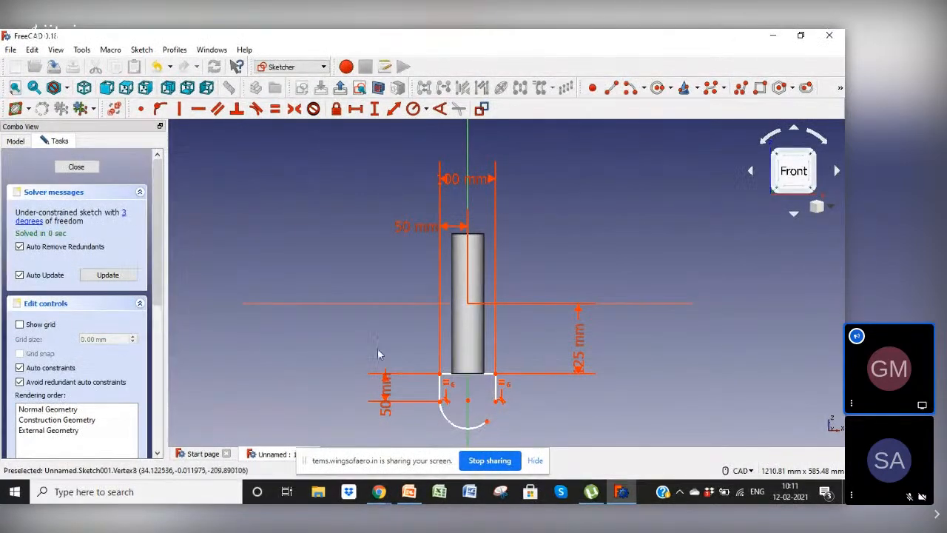
{"action": "left_click", "coordinate": [139, 108]}
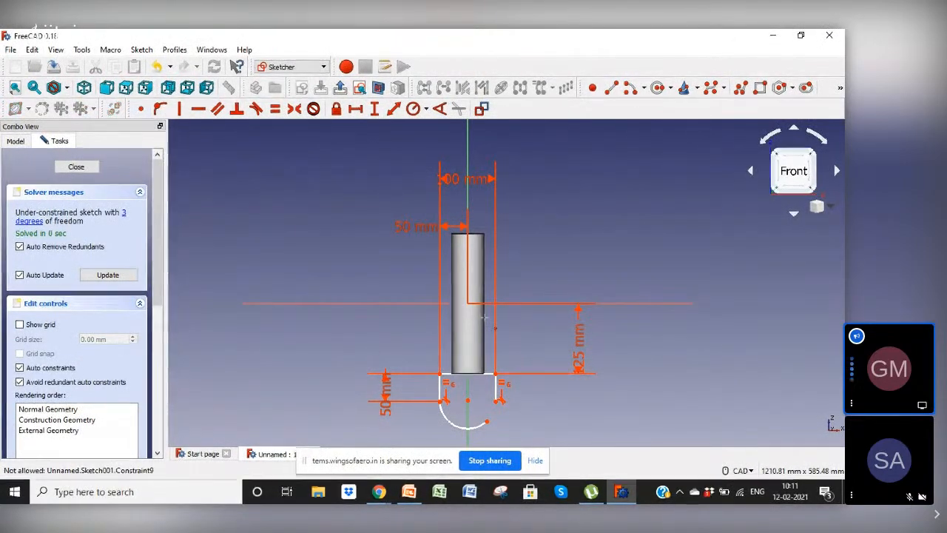
{"action": "left_click", "coordinate": [487, 422]}
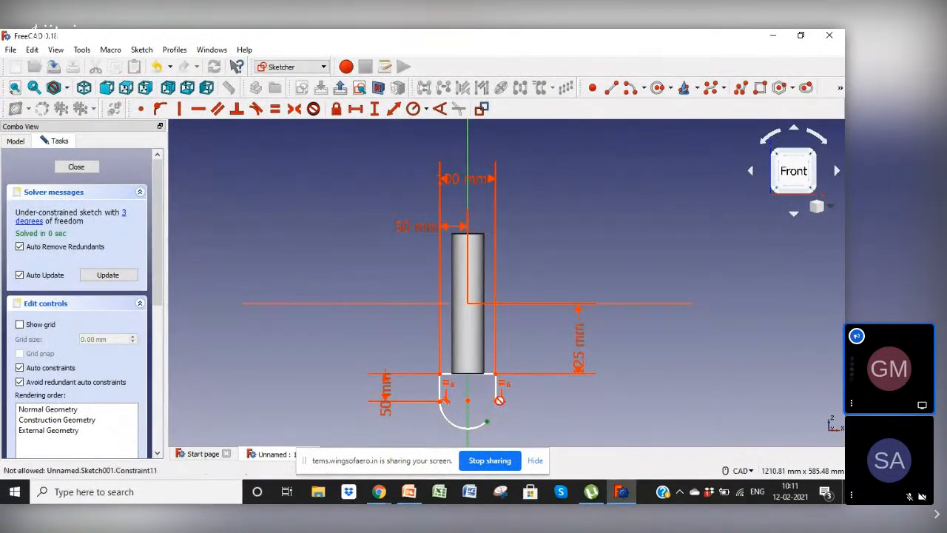
{"action": "left_click", "coordinate": [500, 400]}
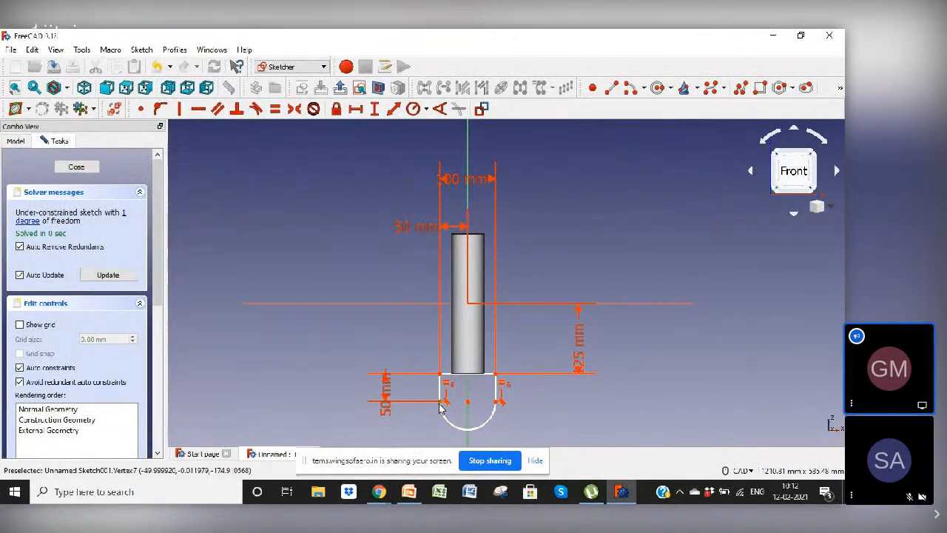
Step: Inspect the joint between the arc and the left side line and delete the tangent constraint there
{"action": "left_click", "coordinate": [440, 403]}
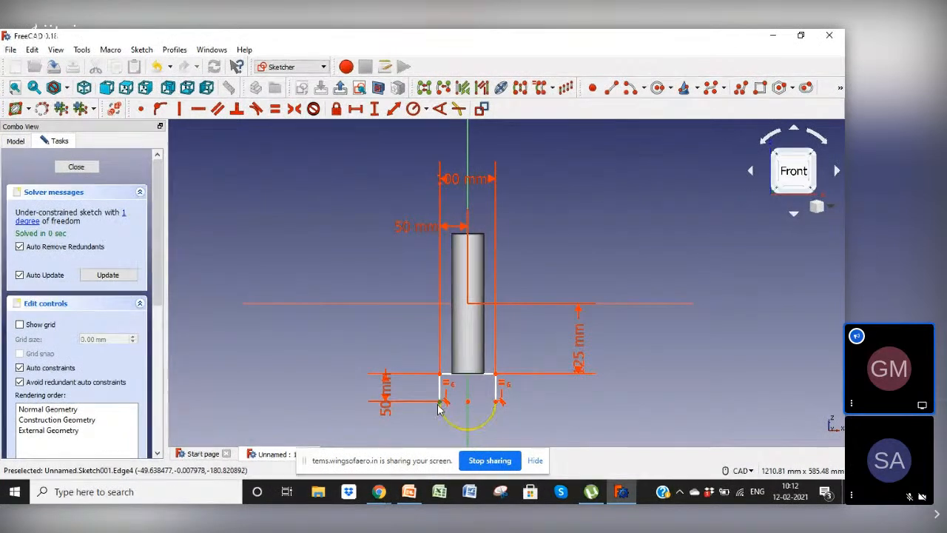
{"action": "left_click", "coordinate": [348, 369]}
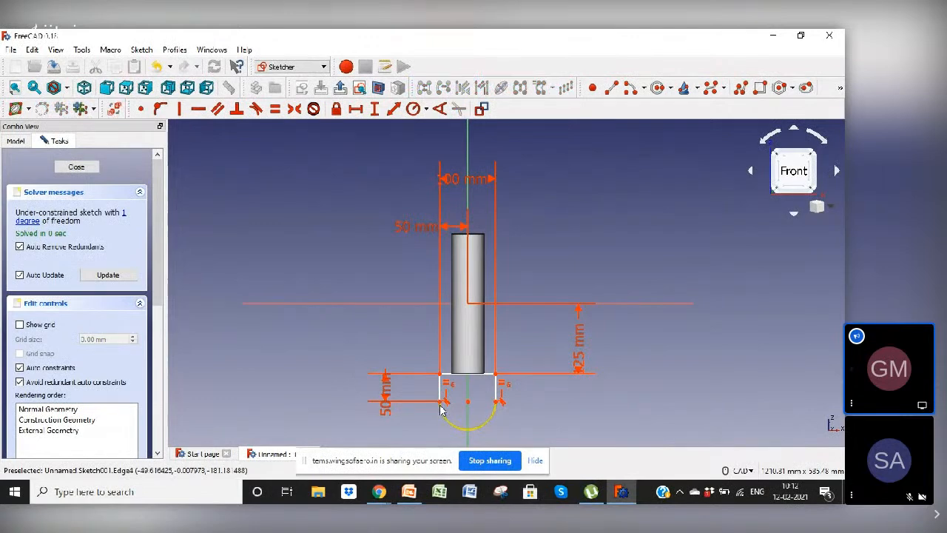
{"action": "scroll", "coordinate": [440, 409], "scroll_direction": "up", "scroll_amount": 10}
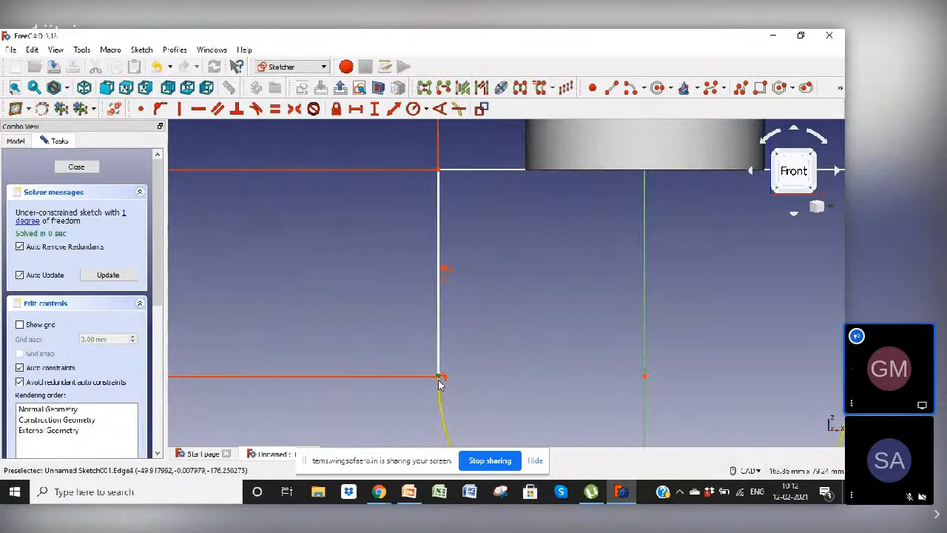
{"action": "left_click", "coordinate": [439, 385]}
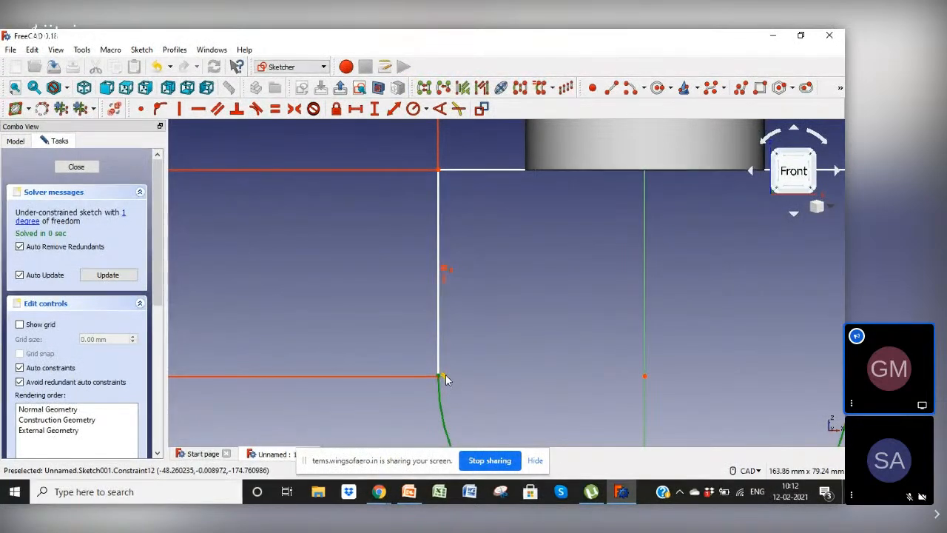
{"action": "left_click", "coordinate": [463, 408]}
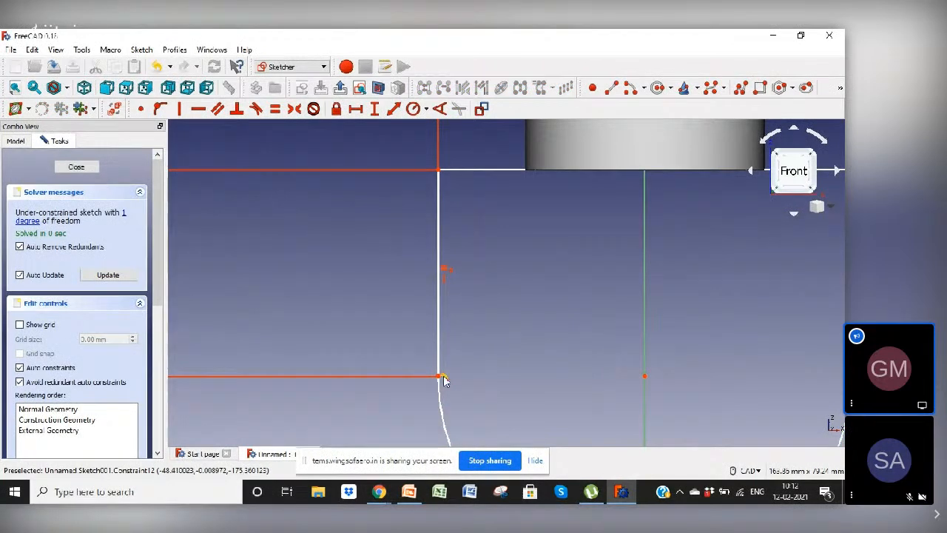
{"action": "left_click", "coordinate": [443, 380]}
{"action": "key", "text": "Delete"}
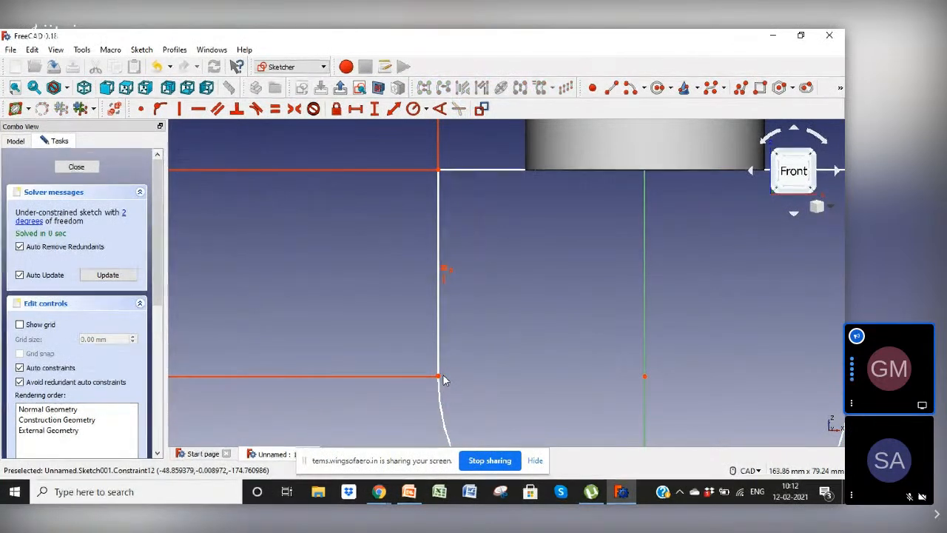
Step: Separate the arc's left end from the left side line and make it coincident with the line's lower end
{"action": "left_click_drag", "start_coordinate": [439, 384], "coordinate": [440, 389]}
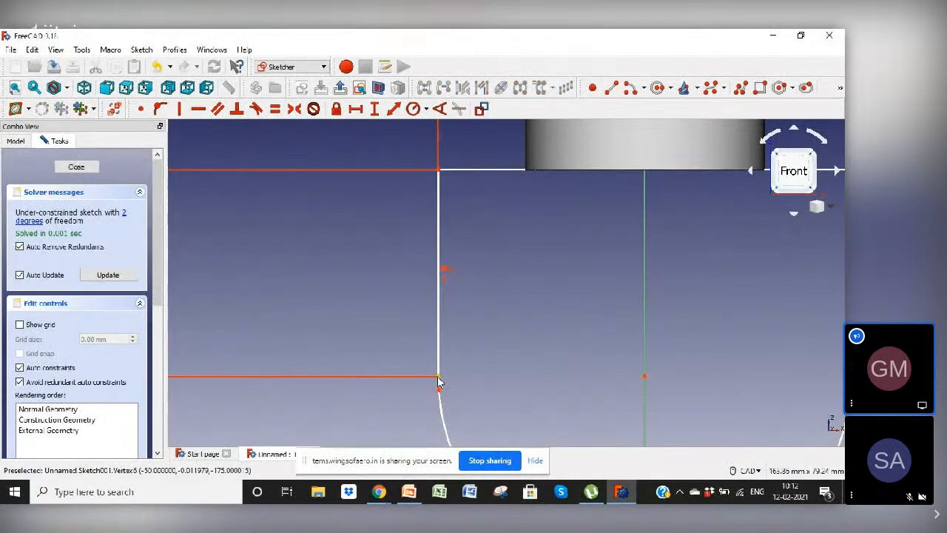
{"action": "left_click", "coordinate": [435, 375]}
{"action": "left_click", "coordinate": [141, 109]}
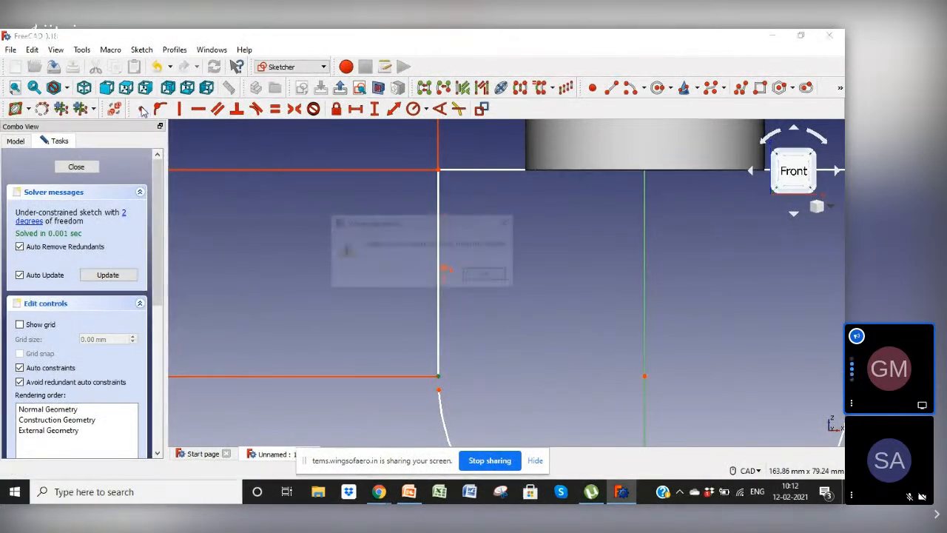
{"action": "left_click", "coordinate": [488, 276]}
{"action": "left_click", "coordinate": [439, 391]}
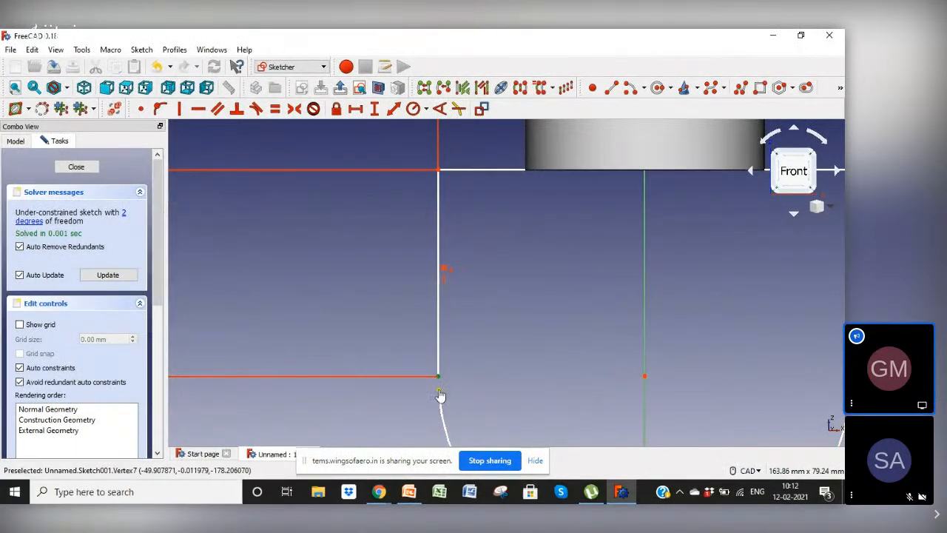
{"action": "left_click", "coordinate": [138, 108]}
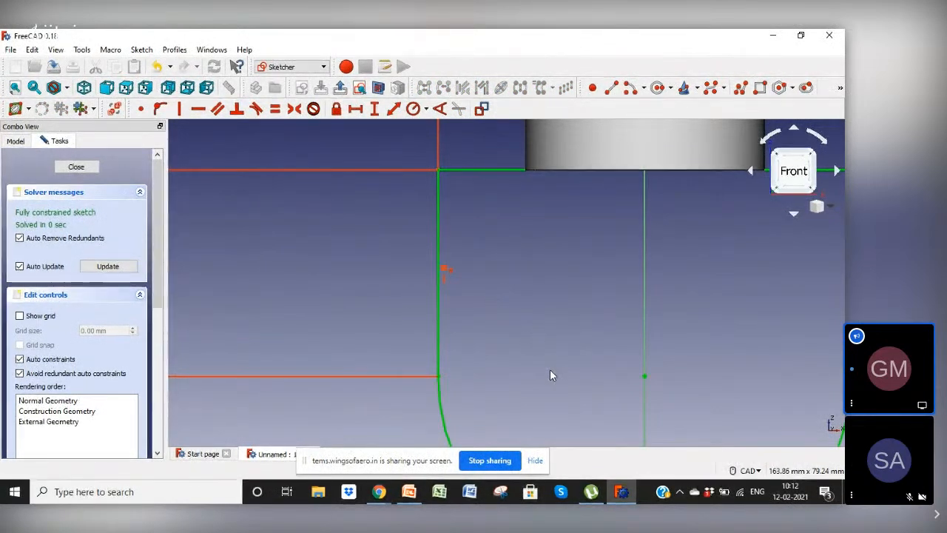
Step: Draw a circle with a radius of about 31 mm at the arc's centre inside the bracket outline
{"action": "scroll", "coordinate": [550, 375], "scroll_direction": "down", "scroll_amount": 5}
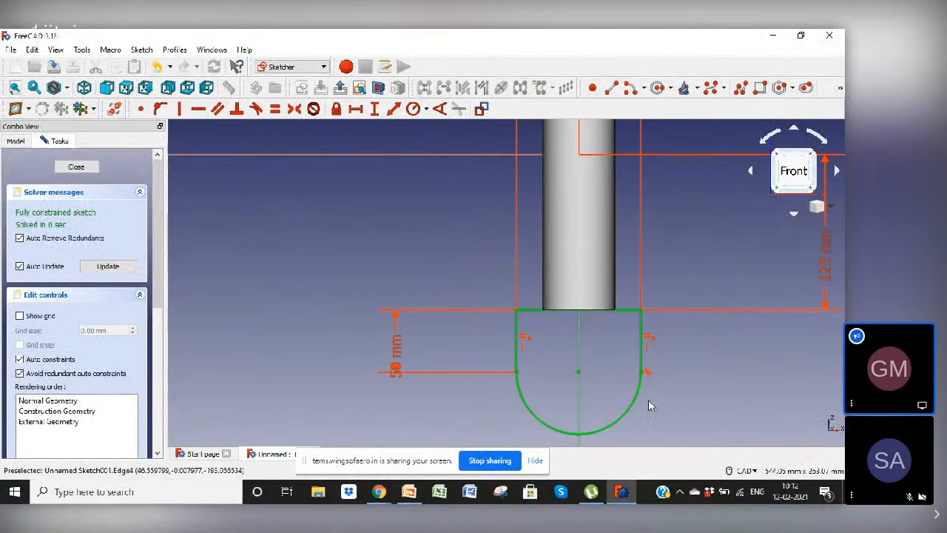
{"action": "left_click", "coordinate": [657, 87]}
{"action": "left_click", "coordinate": [578, 372]}
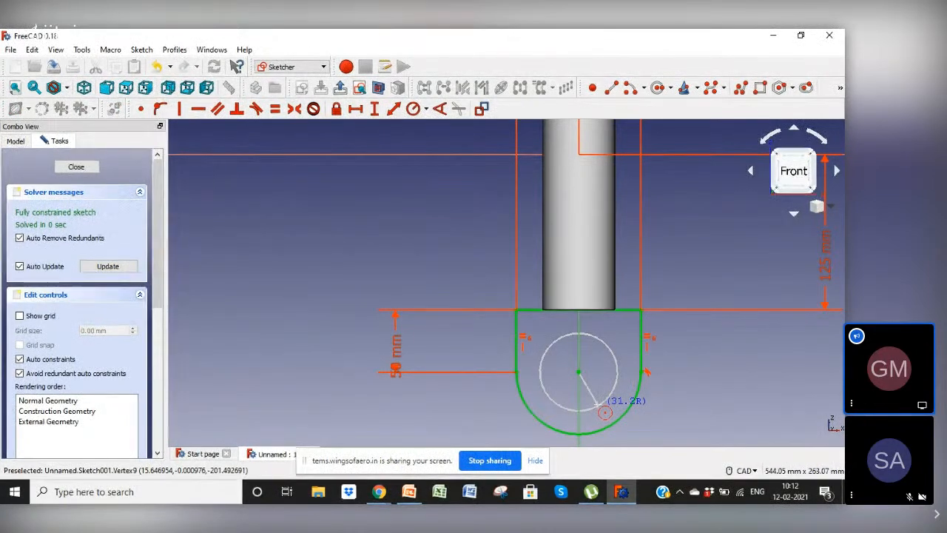
{"action": "left_click", "coordinate": [605, 412]}
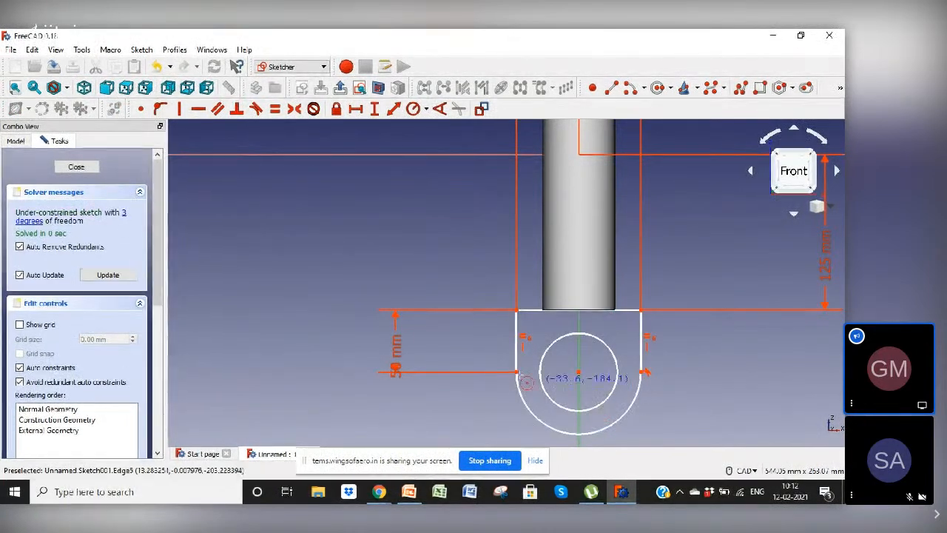
{"action": "right_click", "coordinate": [401, 193]}
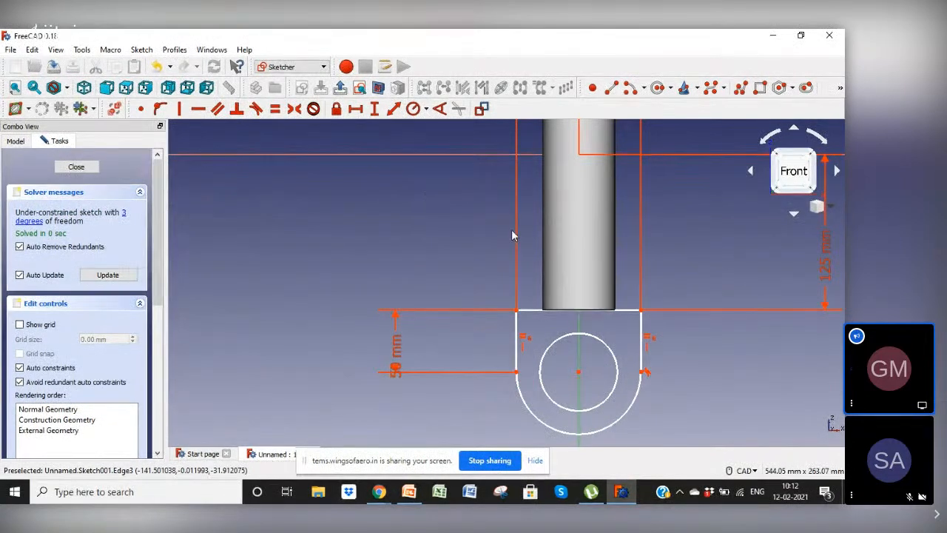
Step: Shrink the bracket's hole circle slightly around its centre
{"action": "left_click", "coordinate": [579, 372]}
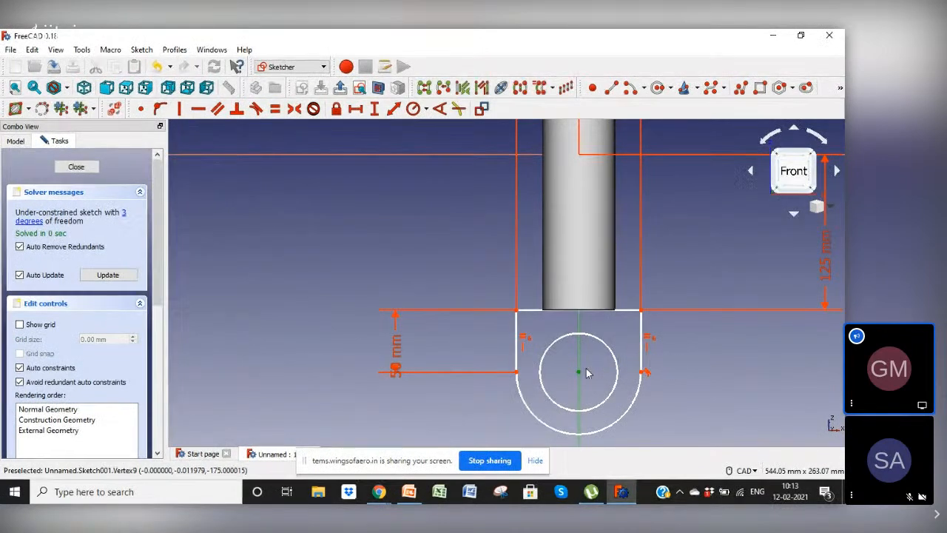
{"action": "left_click_drag", "start_coordinate": [599, 344], "coordinate": [579, 344]}
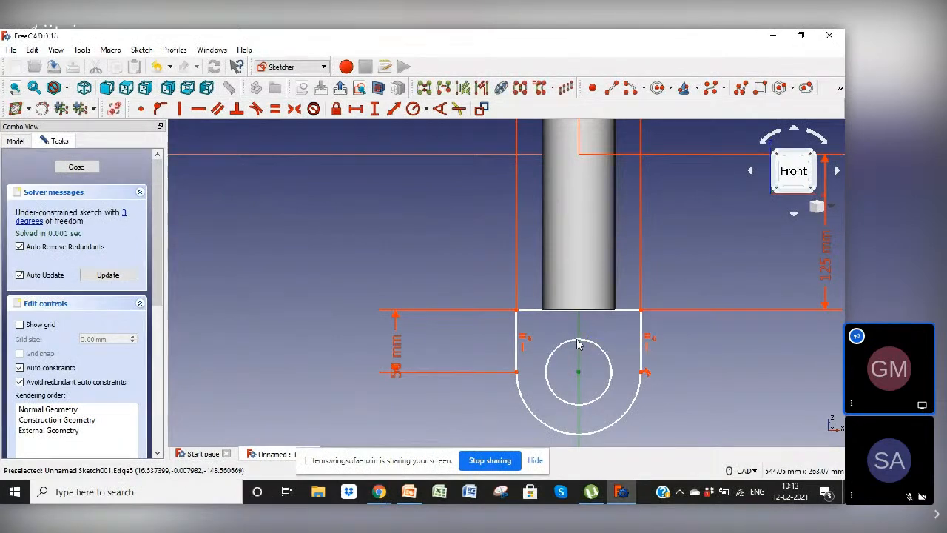
{"action": "left_click", "coordinate": [549, 327]}
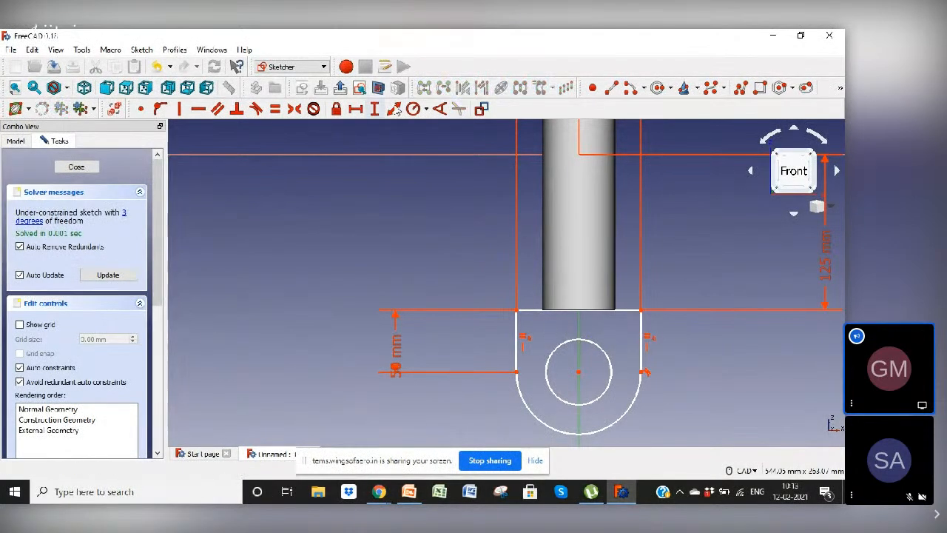
Step: Constrain the radius of the bracket's hole circle to 26 mm
{"action": "left_click", "coordinate": [604, 403]}
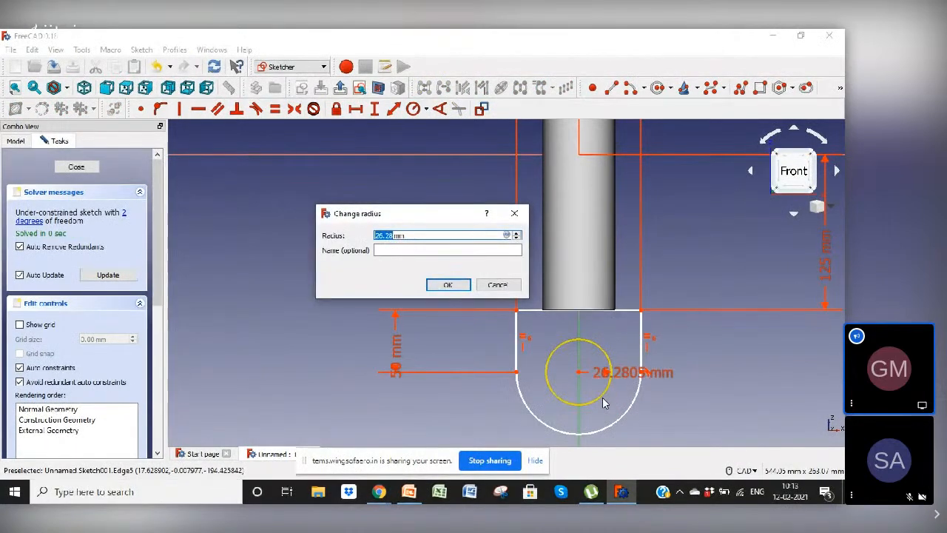
{"action": "type", "text": "4"}
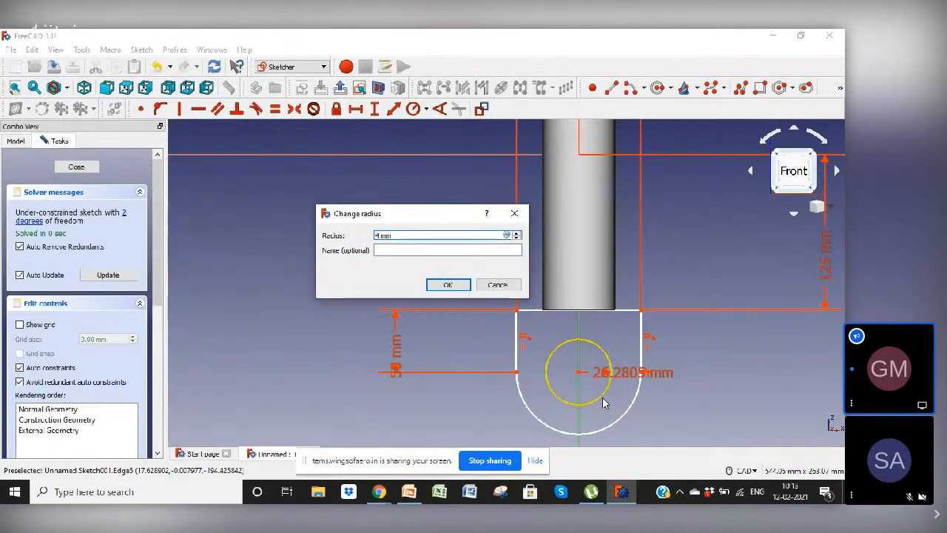
{"action": "type", "text": "2"}
{"action": "key", "text": "Return"}
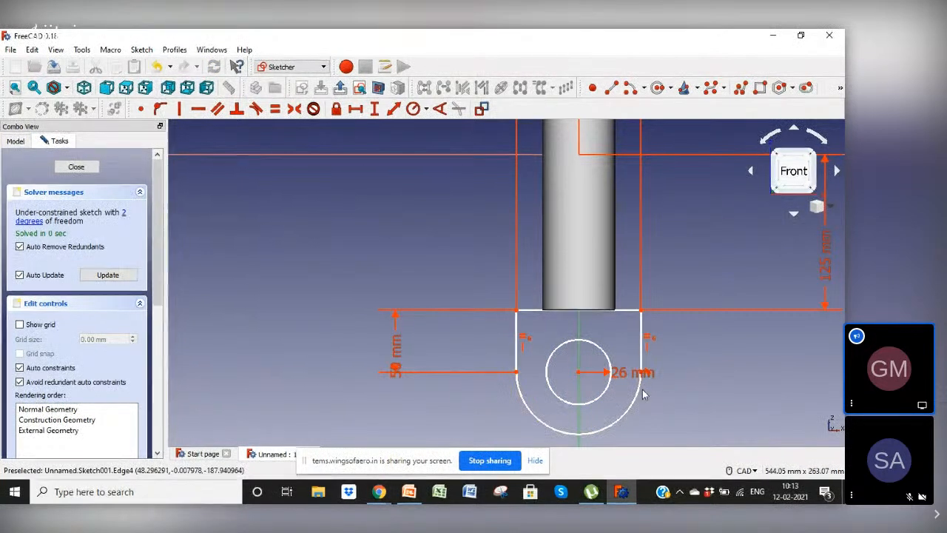
{"action": "key", "text": "Escape"}
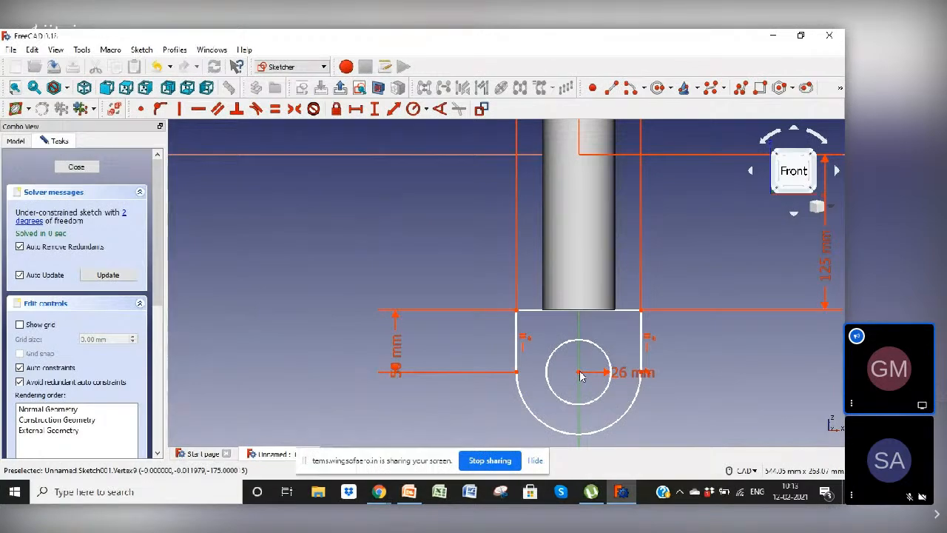
Step: Make the hole circle's centre coincident with the bracket arc's centre and finish the sketch
{"action": "mouse_move", "coordinate": [601, 395]}
{"action": "left_mouse_down"}
{"action": "mouse_move", "coordinate": [594, 419]}
{"action": "mouse_move", "coordinate": [583, 392]}
{"action": "left_mouse_up"}
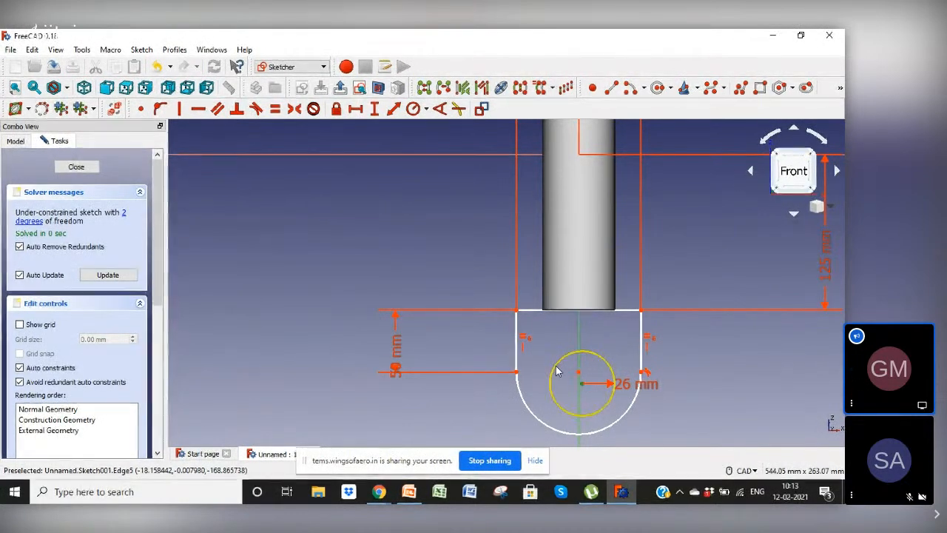
{"action": "left_click", "coordinate": [580, 372]}
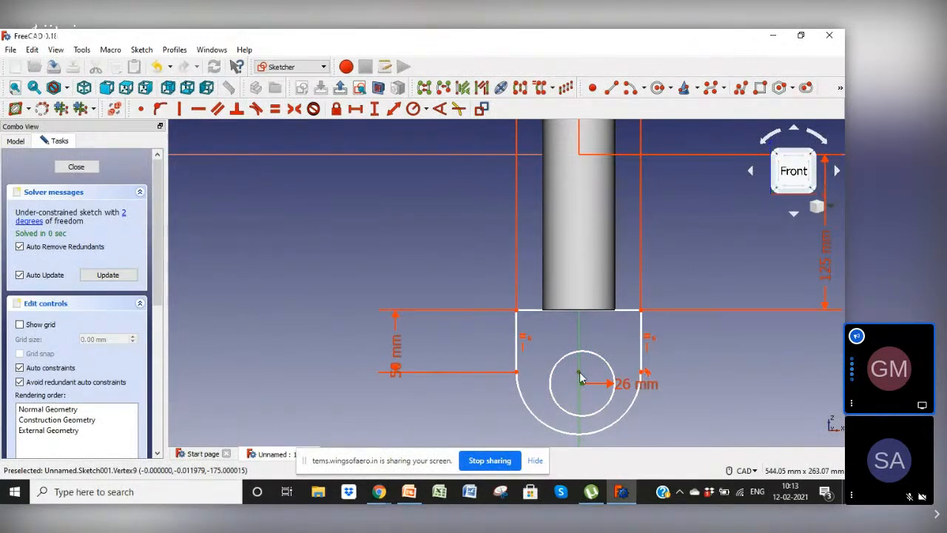
{"action": "left_click", "coordinate": [141, 109]}
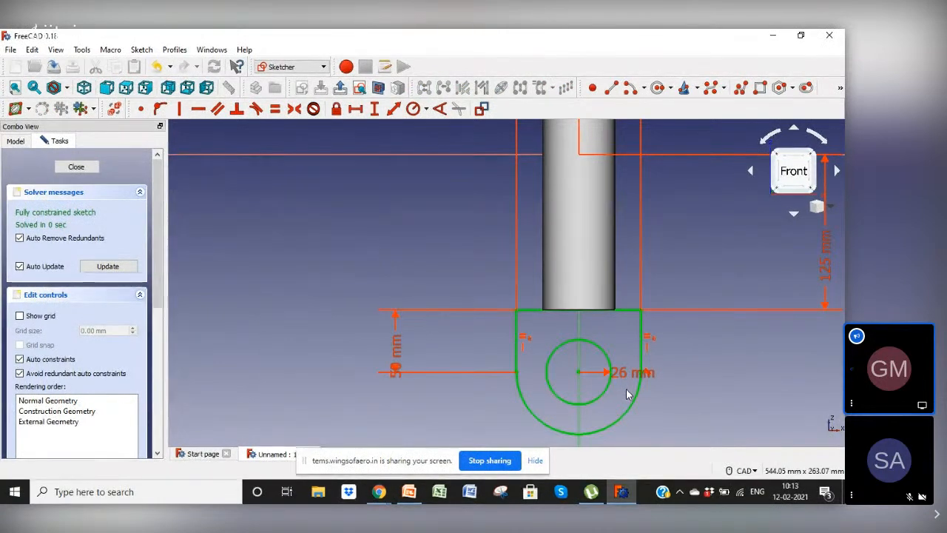
{"action": "left_click", "coordinate": [80, 169]}
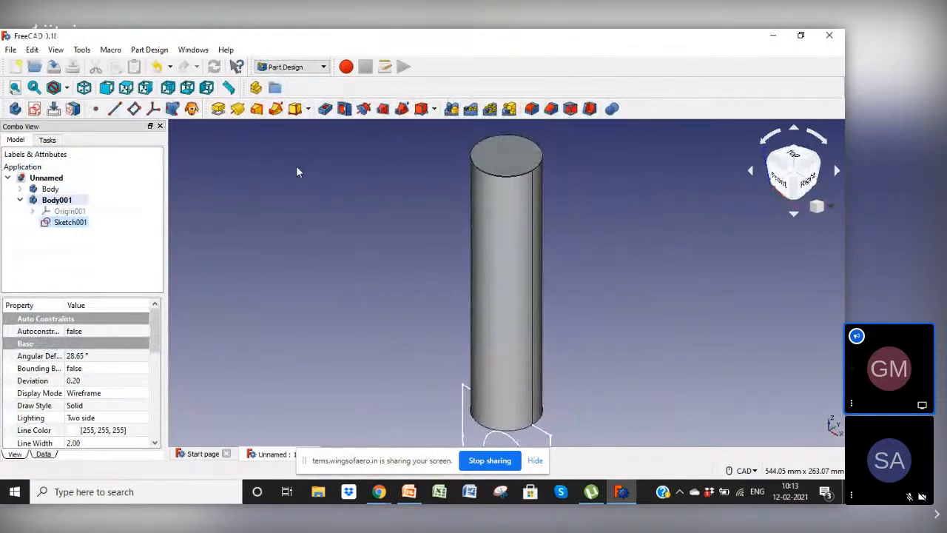
Step: Pad the bracket sketch 120 mm, symmetric to its plane
{"action": "left_click", "coordinate": [216, 108]}
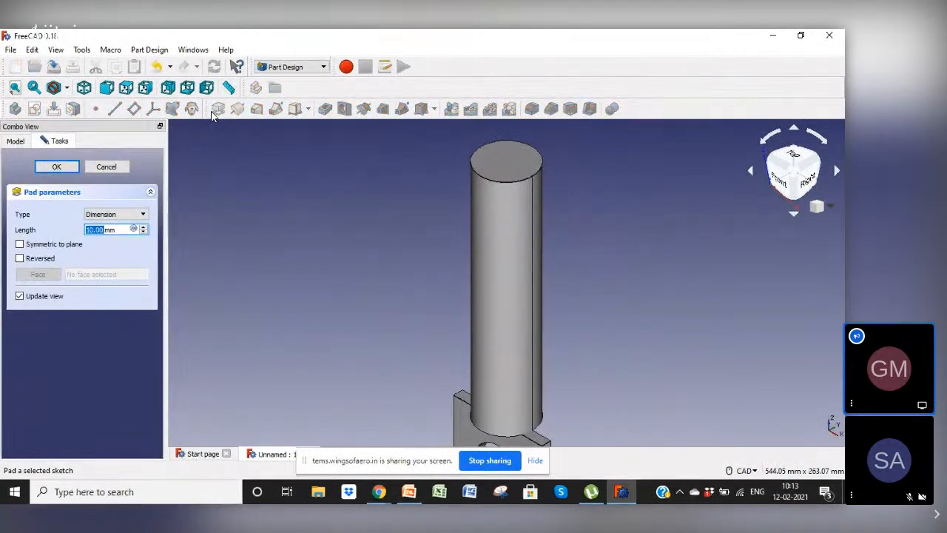
{"action": "left_click", "coordinate": [20, 245]}
{"action": "left_click", "coordinate": [143, 228]}
{"action": "left_click", "coordinate": [145, 229]}
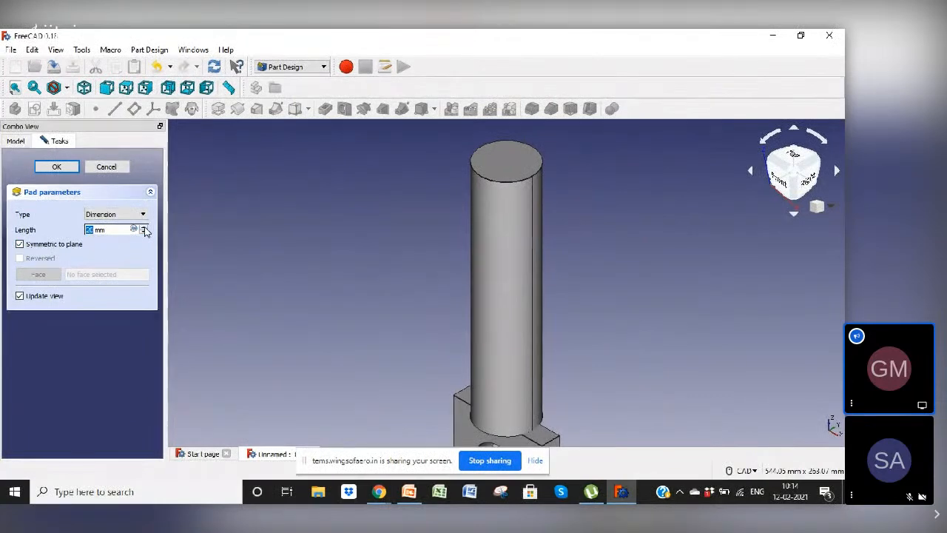
{"action": "left_click", "coordinate": [144, 229]}
{"action": "left_click", "coordinate": [144, 228]}
{"action": "left_click", "coordinate": [144, 229]}
{"action": "left_click", "coordinate": [144, 229]}
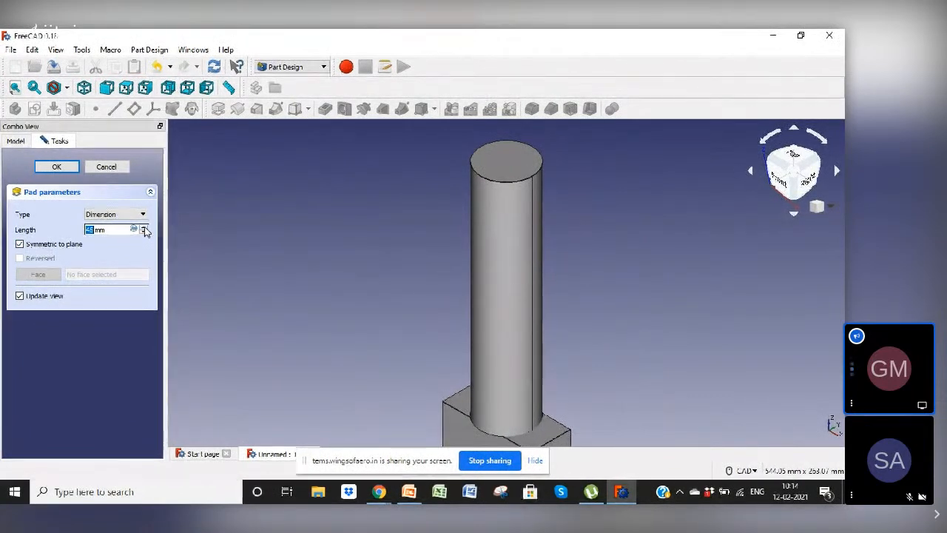
{"action": "left_click", "coordinate": [144, 228]}
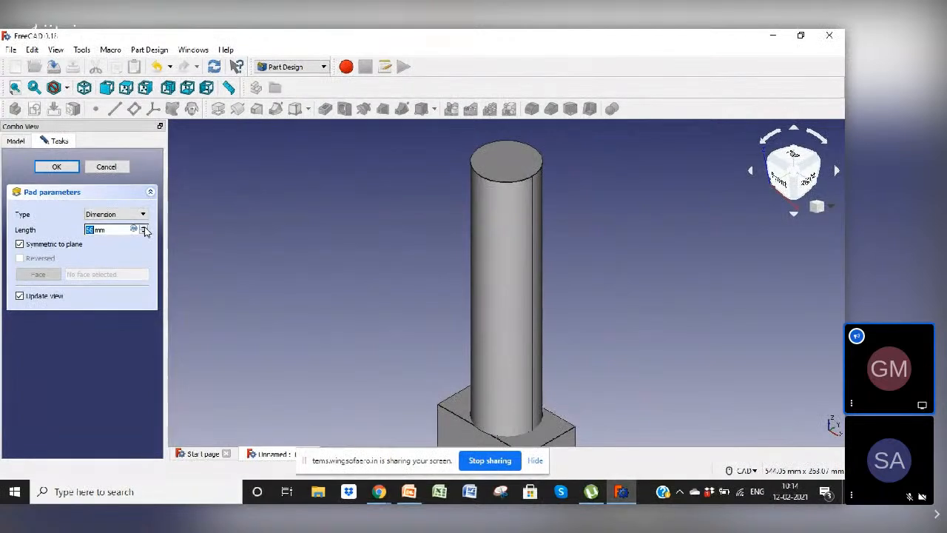
{"action": "left_click", "coordinate": [144, 229]}
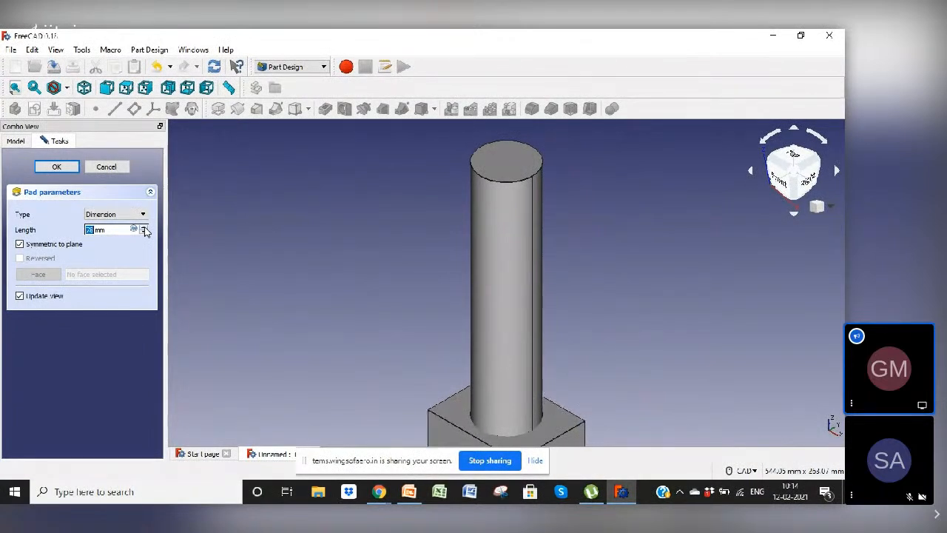
{"action": "left_click", "coordinate": [145, 228]}
{"action": "left_click", "coordinate": [144, 228]}
{"action": "left_click", "coordinate": [144, 229]}
{"action": "left_click", "coordinate": [145, 229]}
{"action": "left_click", "coordinate": [144, 229]}
{"action": "left_click", "coordinate": [145, 229]}
{"action": "left_click", "coordinate": [144, 229]}
{"action": "left_click", "coordinate": [144, 229]}
{"action": "left_click", "coordinate": [144, 229]}
{"action": "left_click", "coordinate": [144, 228]}
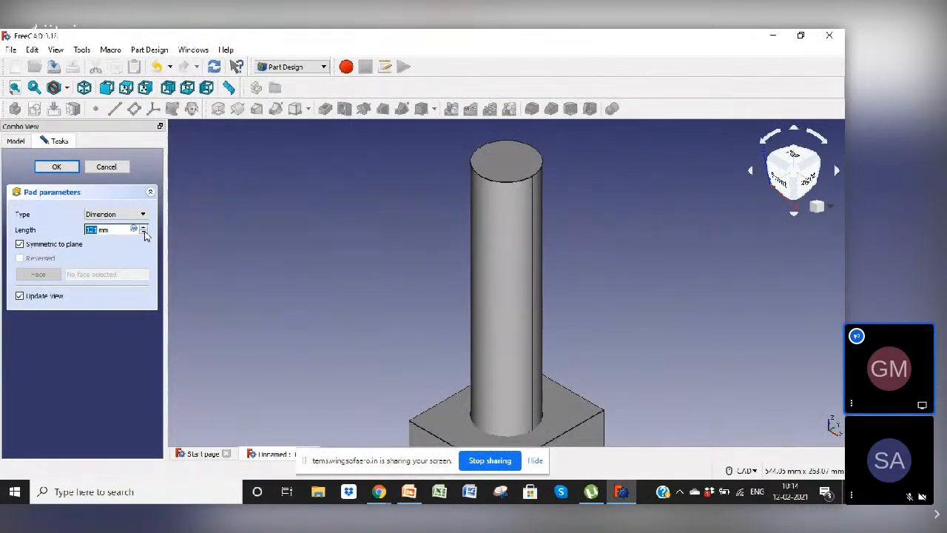
{"action": "left_click", "coordinate": [145, 233]}
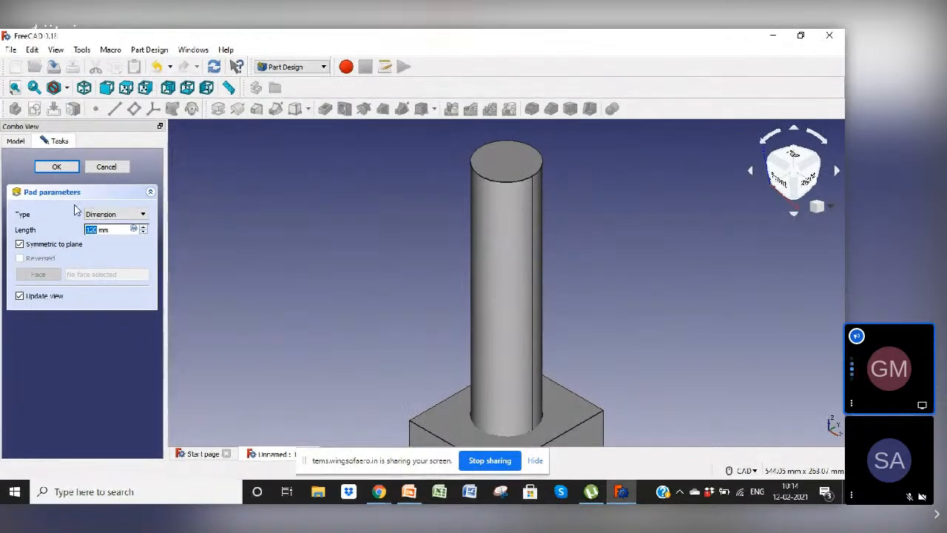
{"action": "left_click", "coordinate": [56, 167]}
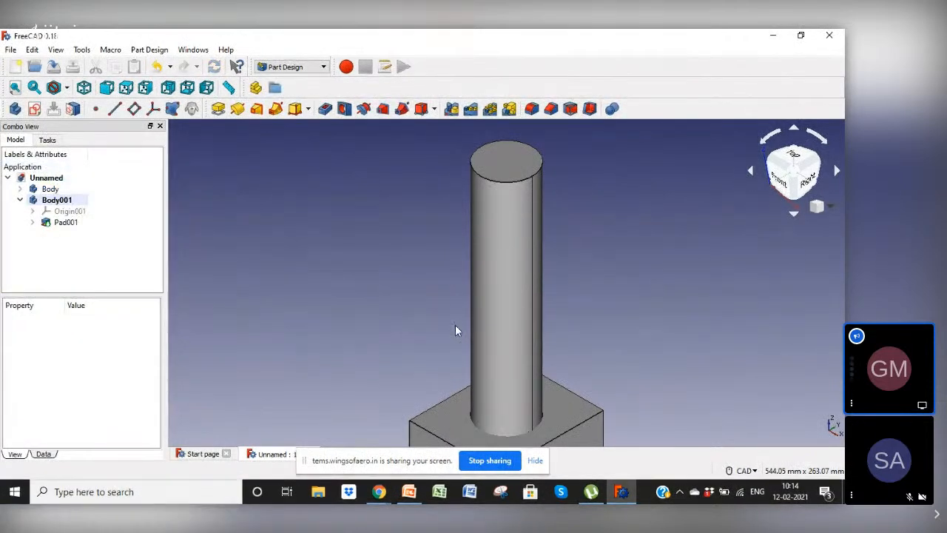
Step: Start a sketch on the bracket's flat side face and draw a rectangle about 101 by 75 mm extending past the rounded end
{"action": "left_click", "coordinate": [833, 208]}
{"action": "left_click", "coordinate": [803, 257]}
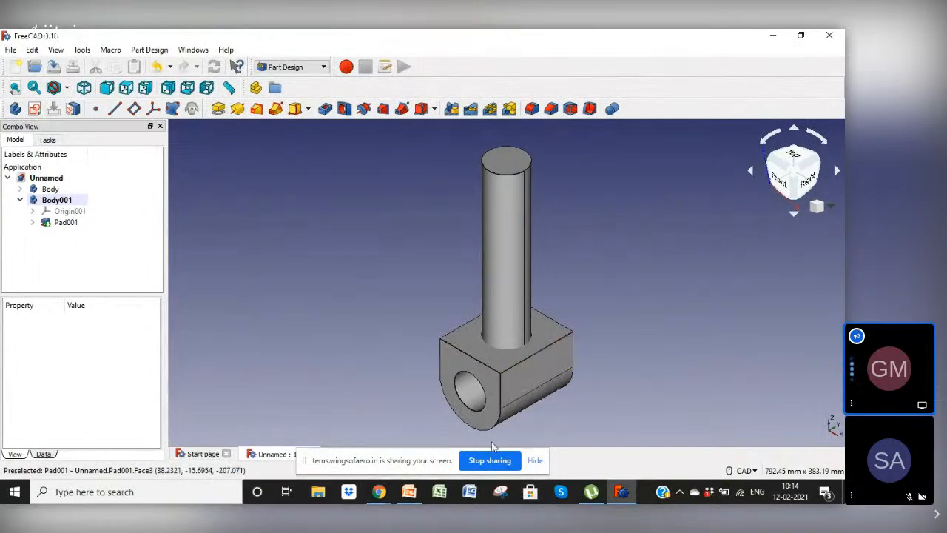
{"action": "left_click", "coordinate": [514, 369]}
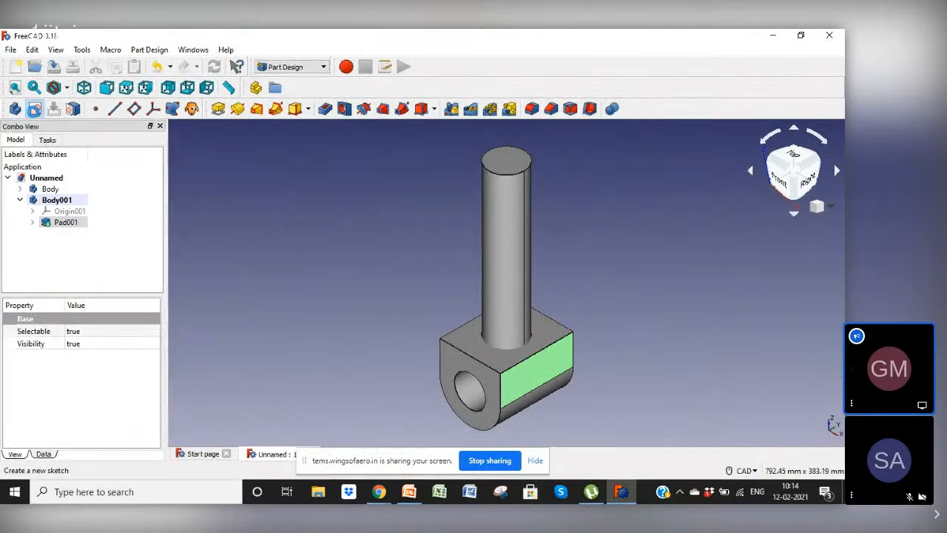
{"action": "left_click", "coordinate": [34, 109]}
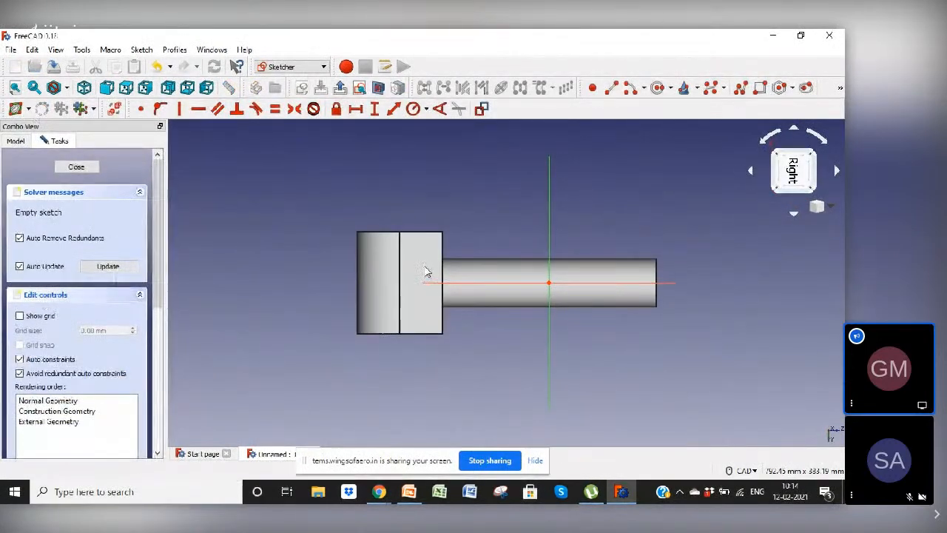
{"action": "left_click", "coordinate": [761, 88]}
{"action": "left_click", "coordinate": [339, 252]}
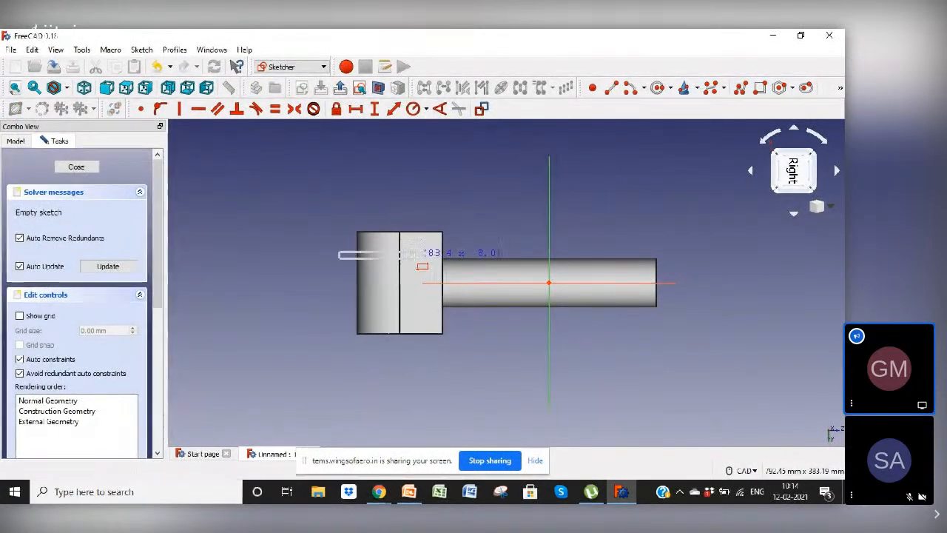
{"action": "left_click", "coordinate": [425, 317]}
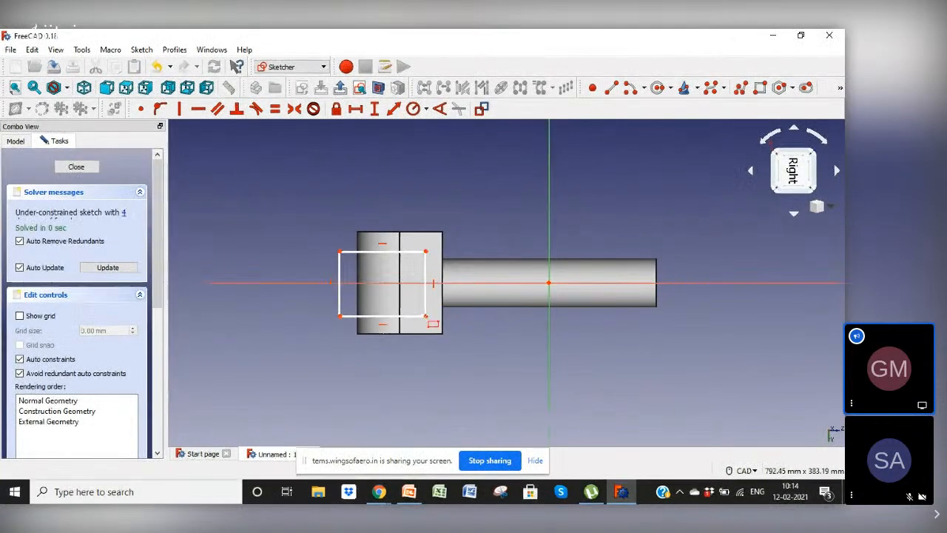
{"action": "right_click", "coordinate": [478, 313]}
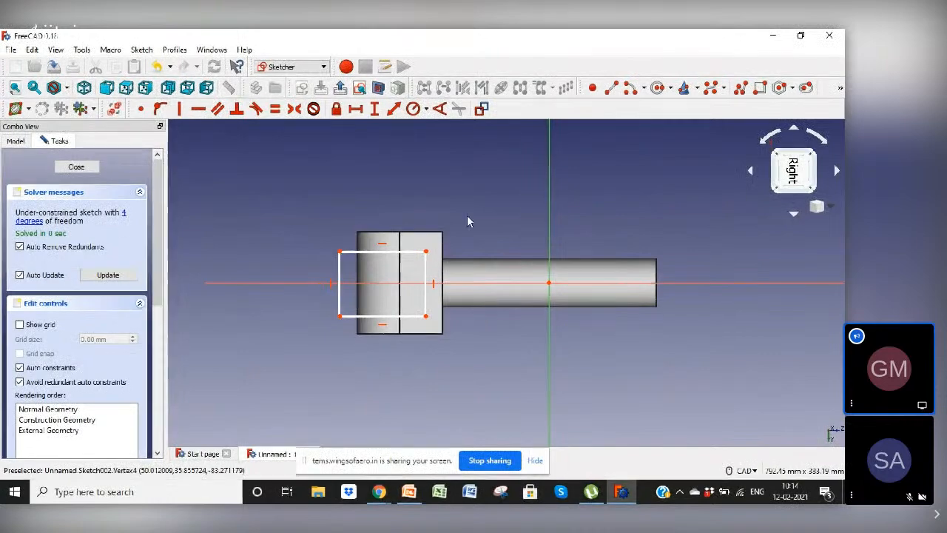
Step: Constrain the rectangle's side across the bracket to 100 mm and its side along the cylinder axis to 100.69 mm
{"action": "left_click", "coordinate": [394, 109]}
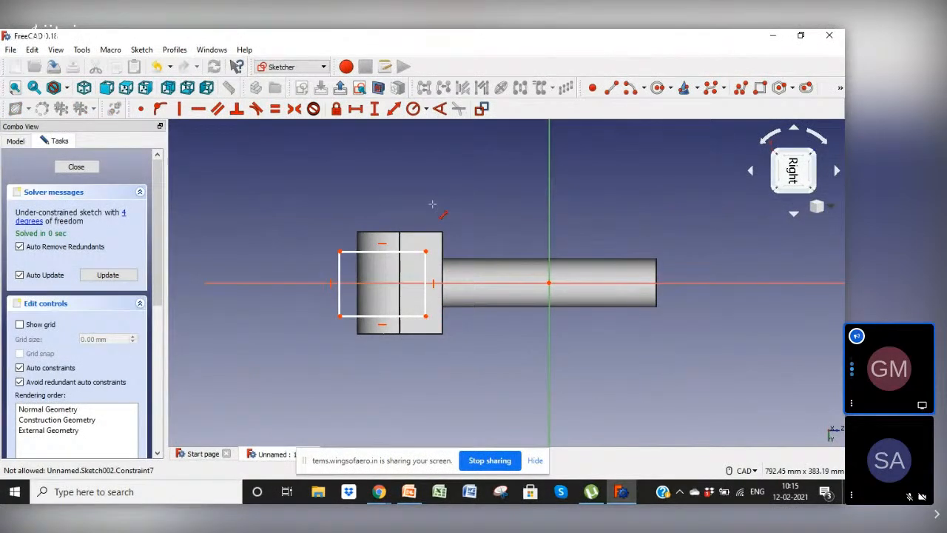
{"action": "left_click", "coordinate": [425, 308]}
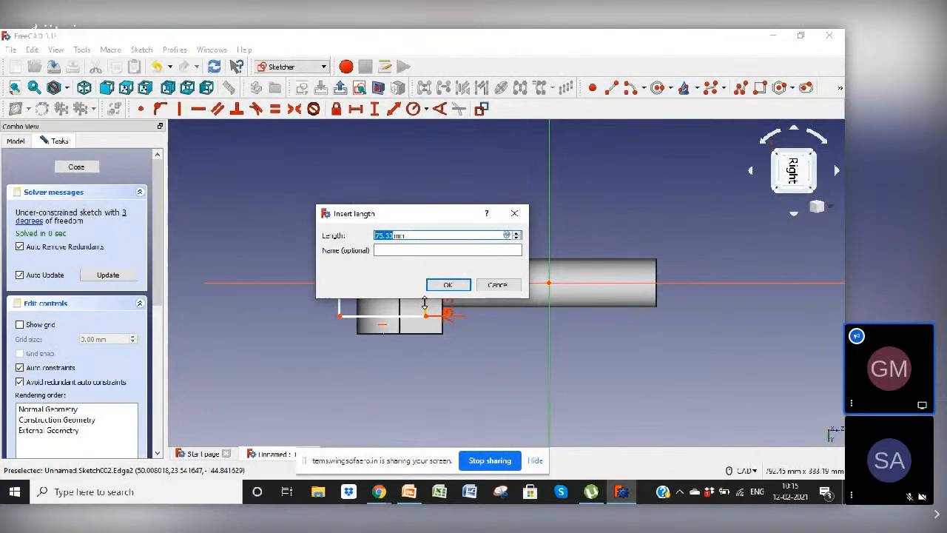
{"action": "type", "text": "100"}
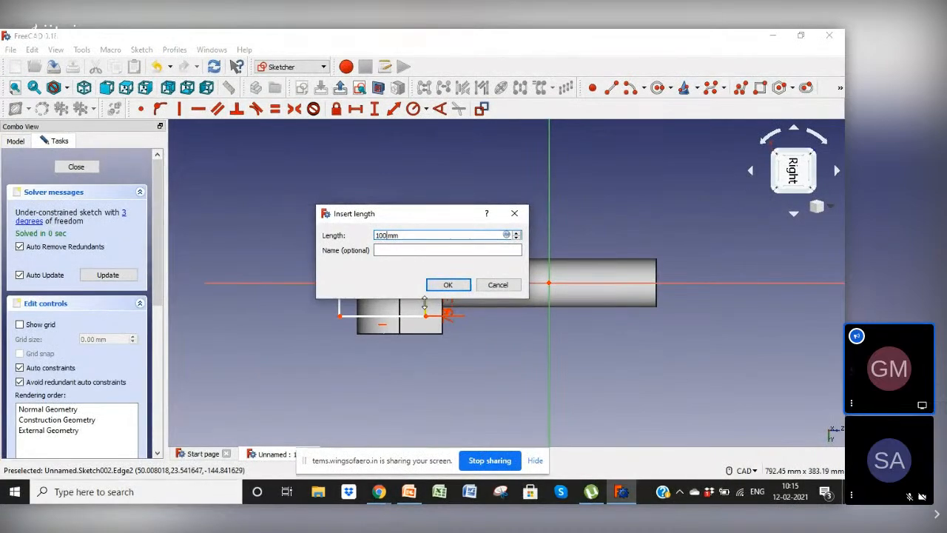
{"action": "key", "text": "Return"}
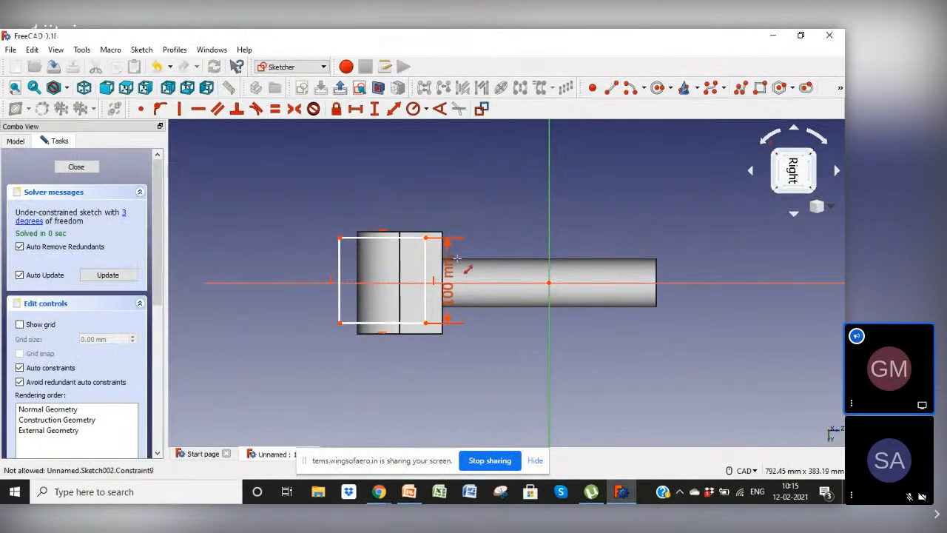
{"action": "left_click", "coordinate": [395, 246]}
{"action": "key", "text": "l"}
{"action": "left_click", "coordinate": [446, 283]}
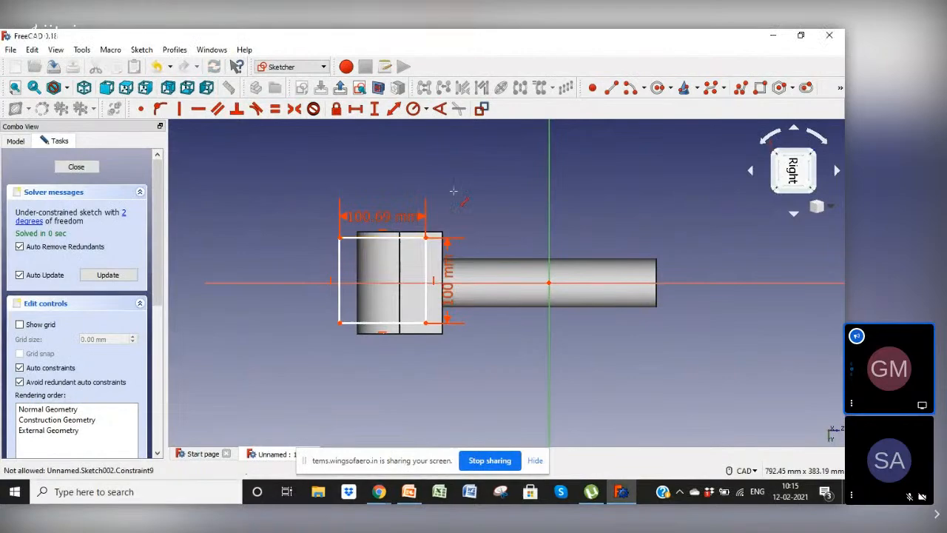
{"action": "key", "text": "Escape"}
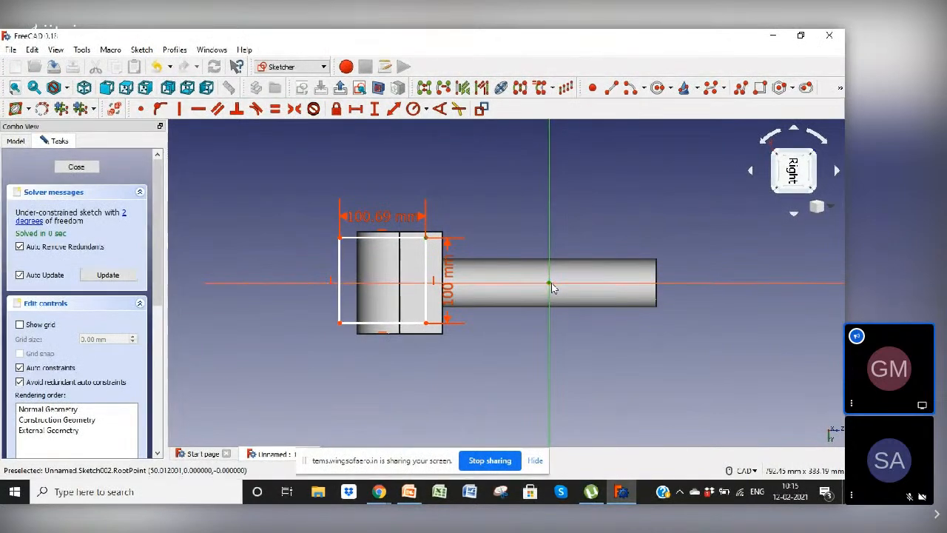
Step: Set the vertical distance between the rectangle's upper corner nearest the cylinder and the sketch origin to 50 mm
{"action": "left_click", "coordinate": [378, 108]}
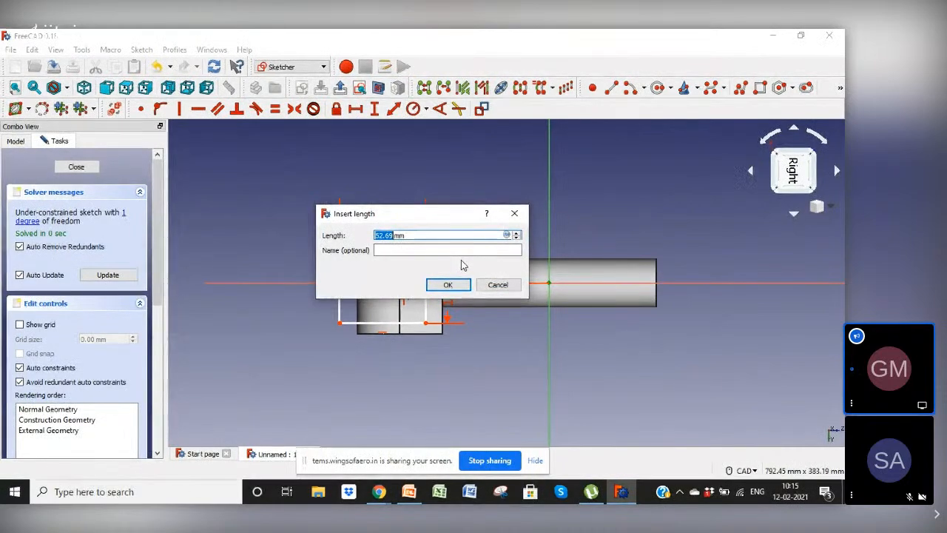
{"action": "type", "text": "100"}
{"action": "key", "text": "Return"}
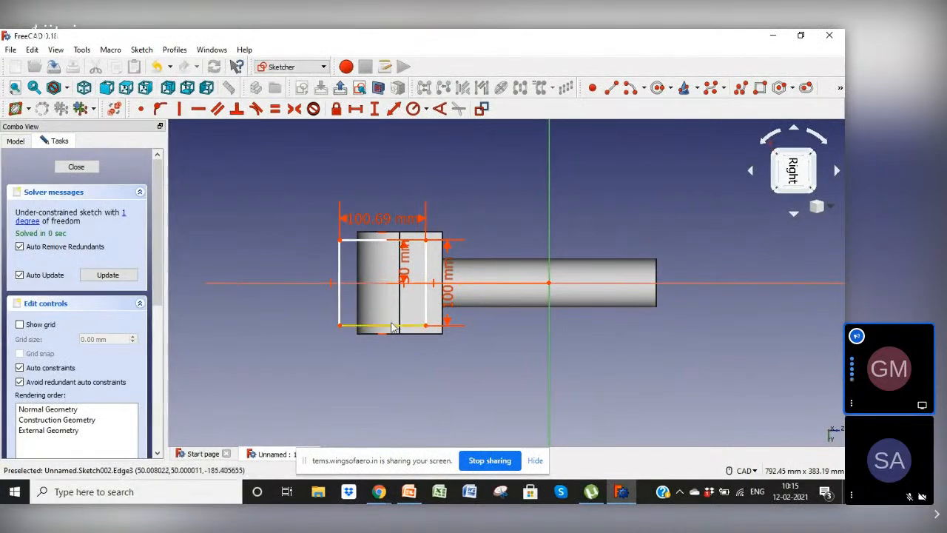
Step: Set the horizontal distance from the rectangle's corner nearest the cylinder to the origin to 155 mm and finish the sketch
{"action": "mouse_move", "coordinate": [395, 328]}
{"action": "left_mouse_down"}
{"action": "mouse_move", "coordinate": [396, 315]}
{"action": "mouse_move", "coordinate": [310, 306]}
{"action": "mouse_move", "coordinate": [389, 306]}
{"action": "left_mouse_up"}
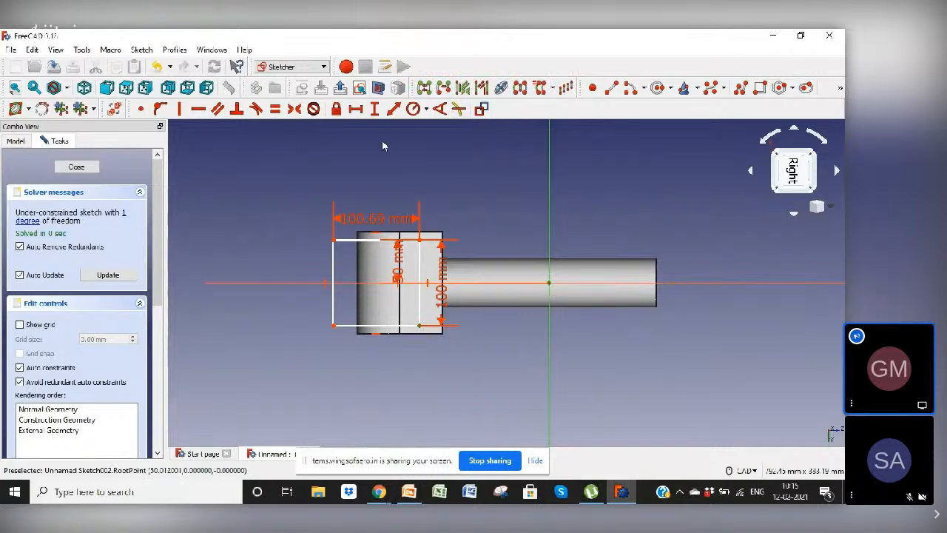
{"action": "left_click", "coordinate": [355, 109]}
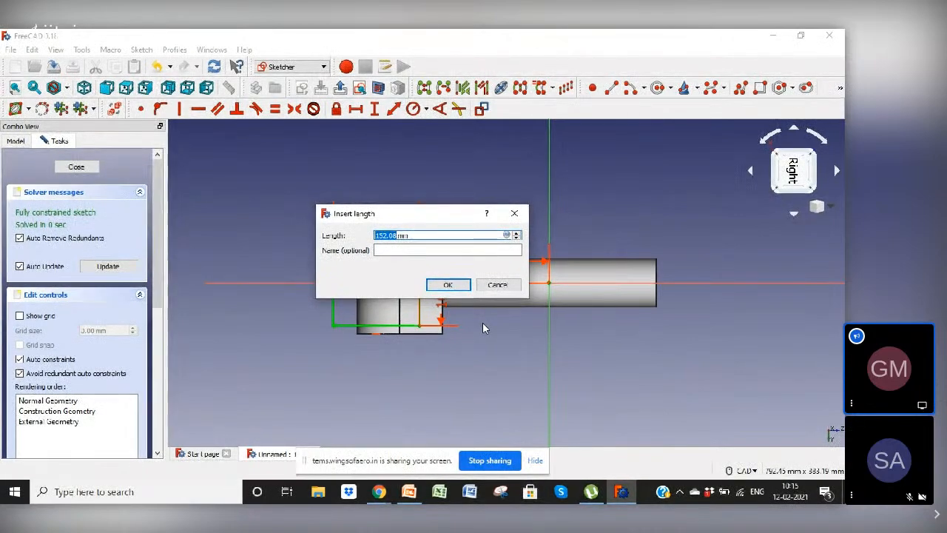
{"action": "type", "text": "155"}
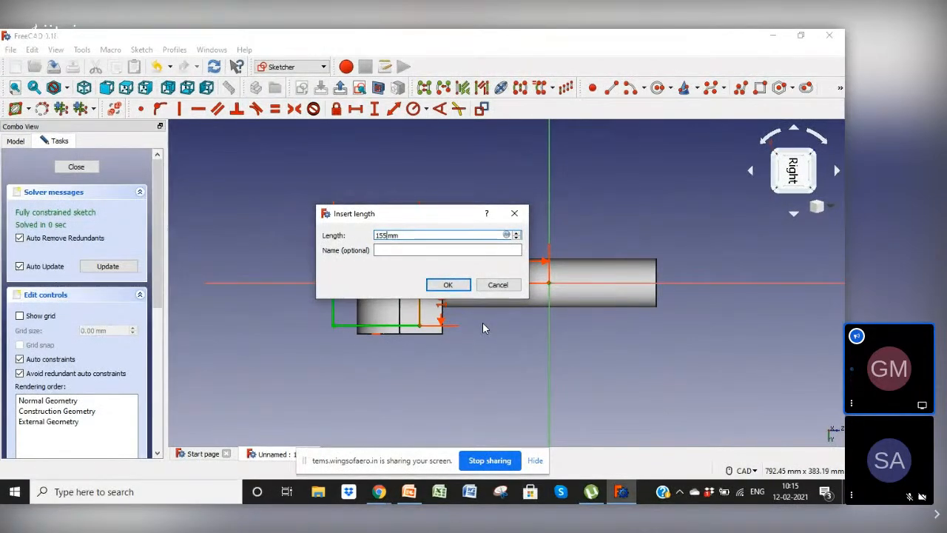
{"action": "key", "text": "Return"}
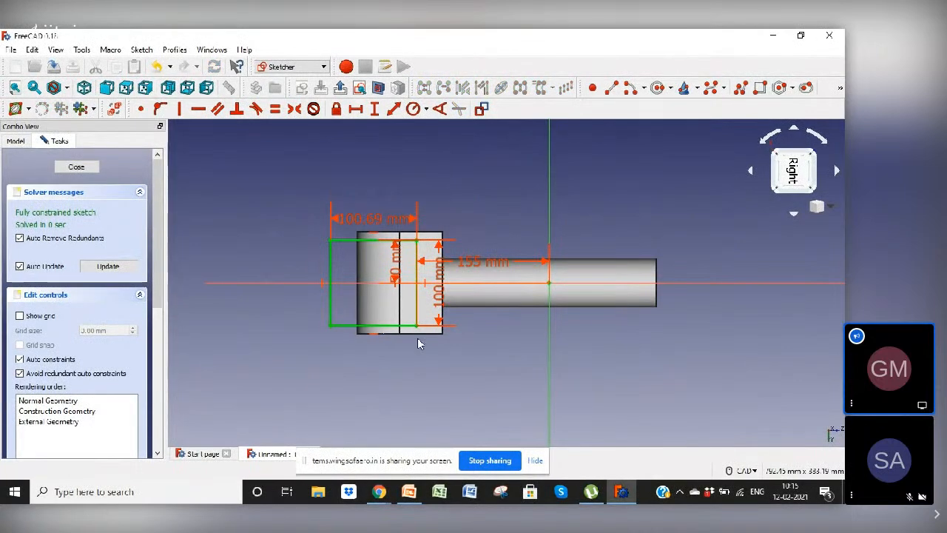
{"action": "left_click", "coordinate": [77, 167]}
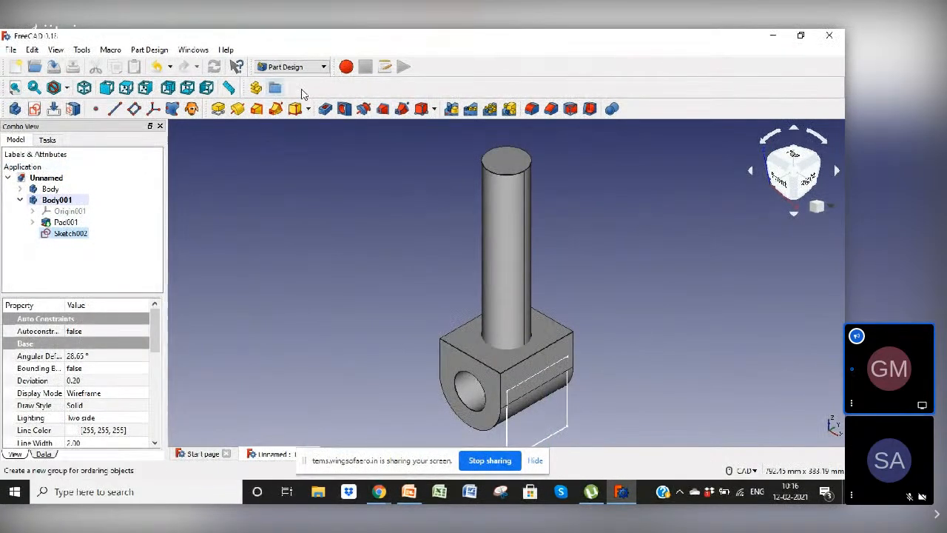
Step: Pocket the rectangular sketch through all of the bracket to open it into a two-armed fork
{"action": "left_click", "coordinate": [325, 109]}
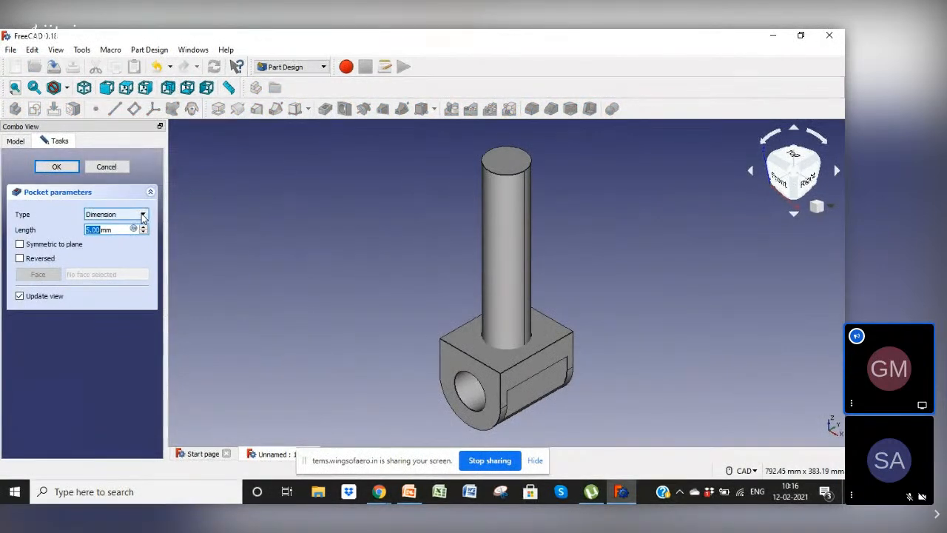
{"action": "left_click", "coordinate": [143, 218]}
{"action": "left_click", "coordinate": [121, 233]}
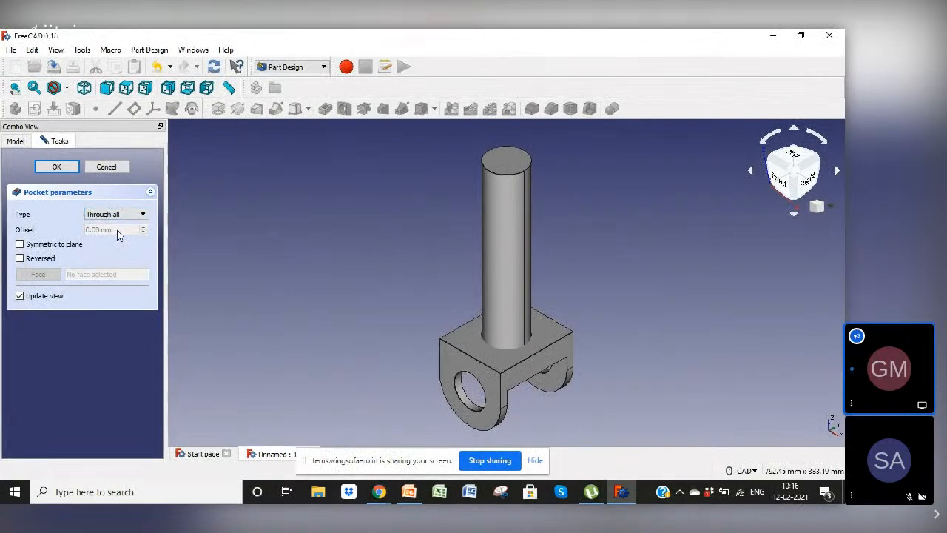
{"action": "left_click", "coordinate": [57, 168]}
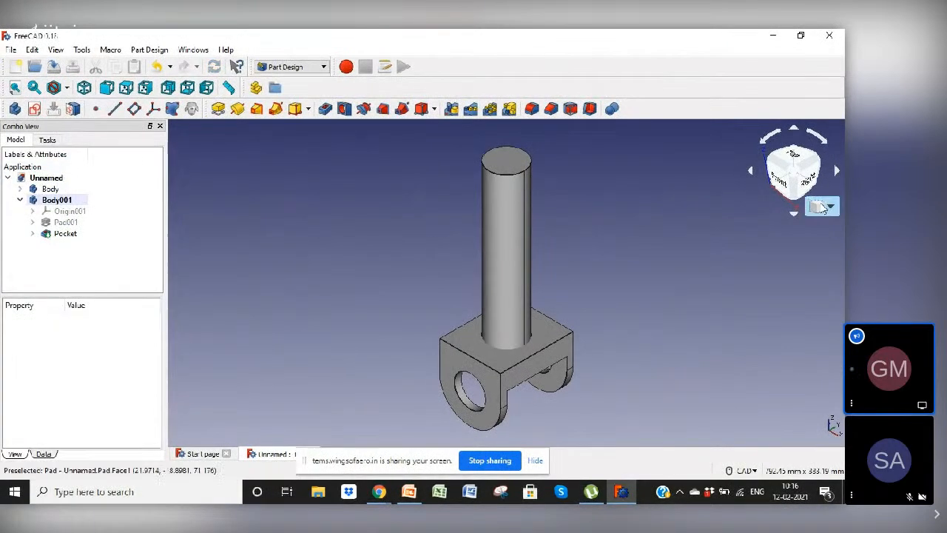
Step: Reopen the pocket's sketch and set the horizontal distance from the rectangle to the origin to 150 mm
{"action": "left_click", "coordinate": [806, 182]}
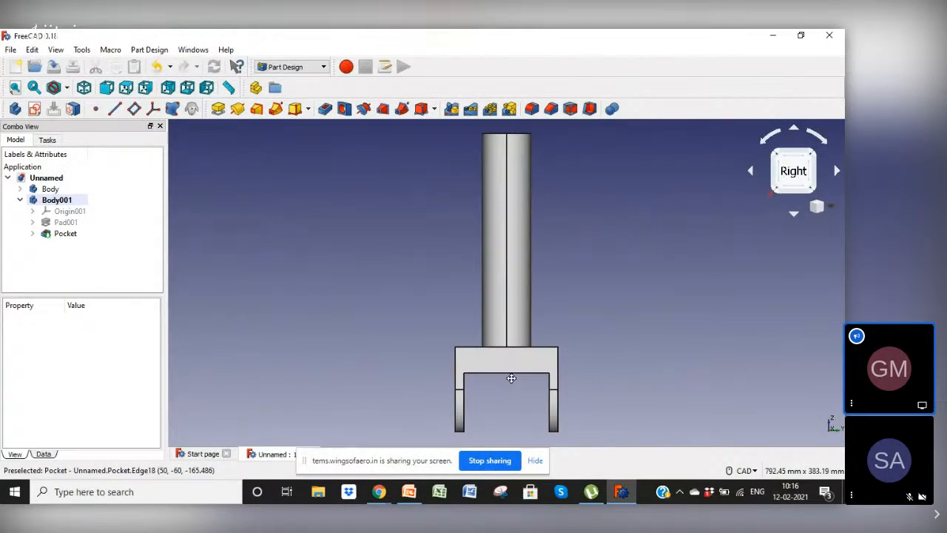
{"action": "middle_click_drag", "start_coordinate": [514, 378], "coordinate": [571, 317]}
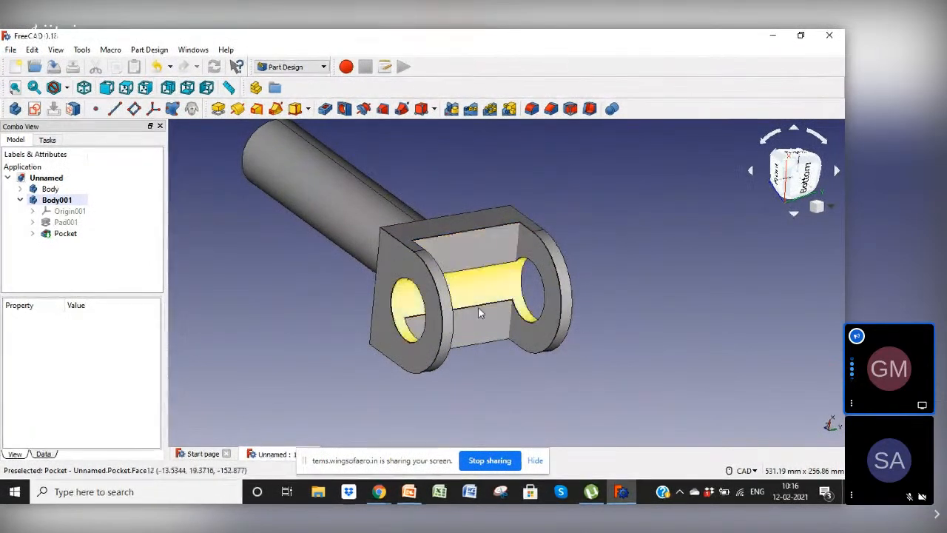
{"action": "left_click", "coordinate": [32, 233]}
{"action": "left_click", "coordinate": [63, 245]}
{"action": "double_click", "coordinate": [87, 247]}
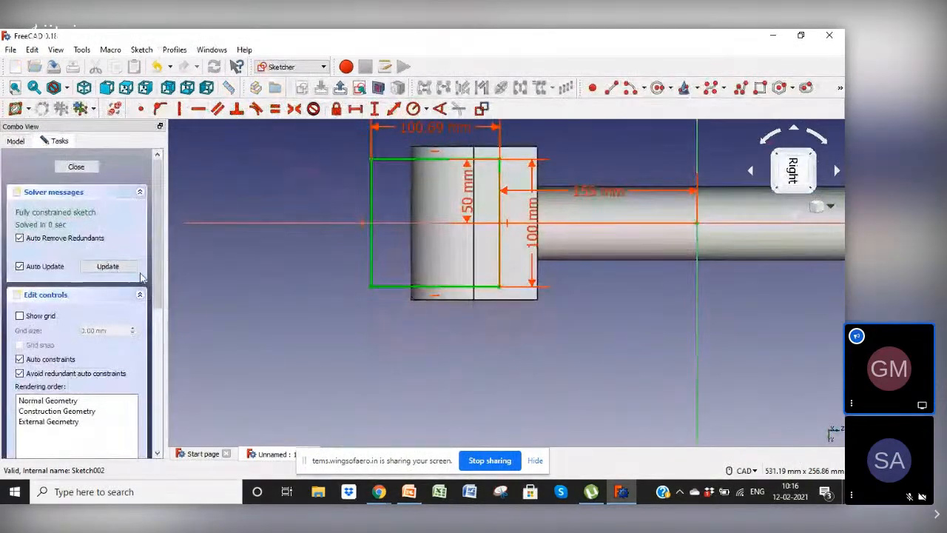
{"action": "left_click", "coordinate": [597, 194]}
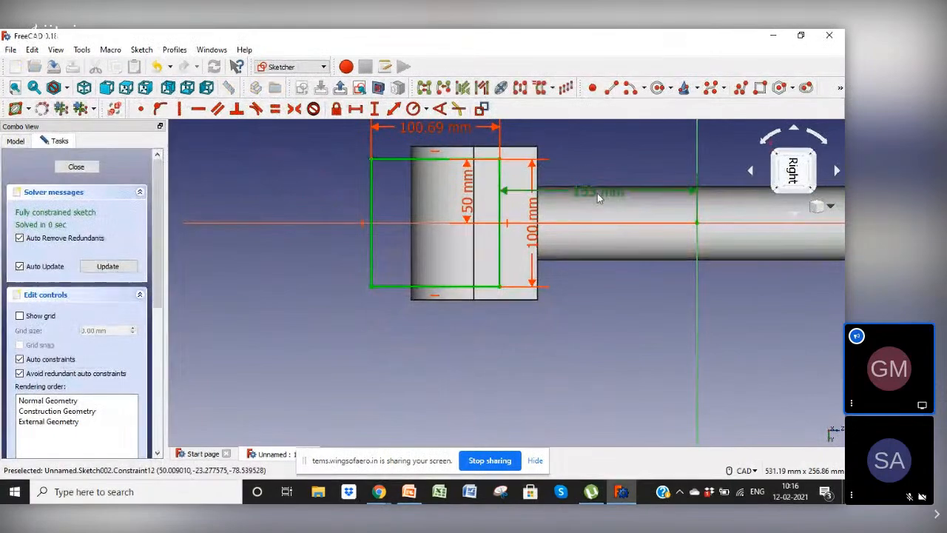
{"action": "double_click", "coordinate": [597, 193]}
{"action": "type", "text": "150"}
{"action": "key", "text": "Return"}
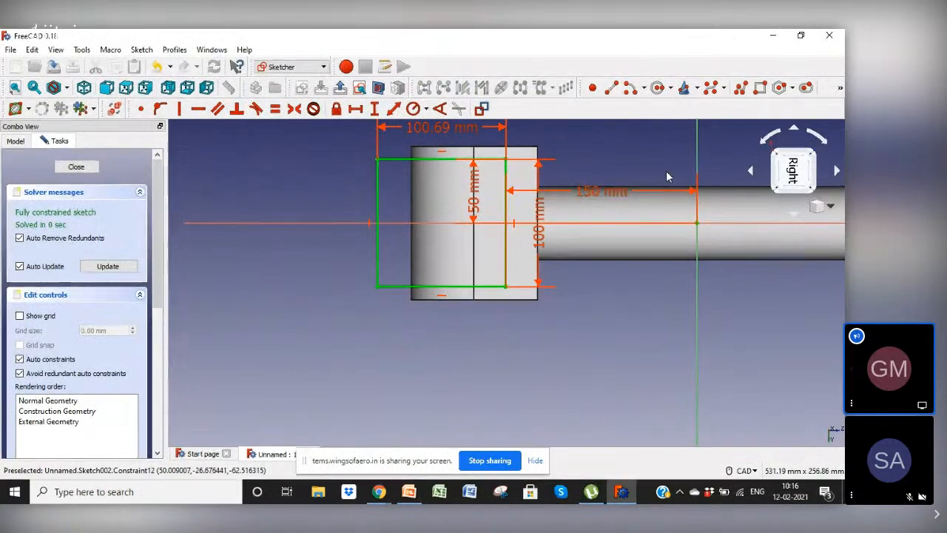
{"action": "left_click", "coordinate": [79, 169]}
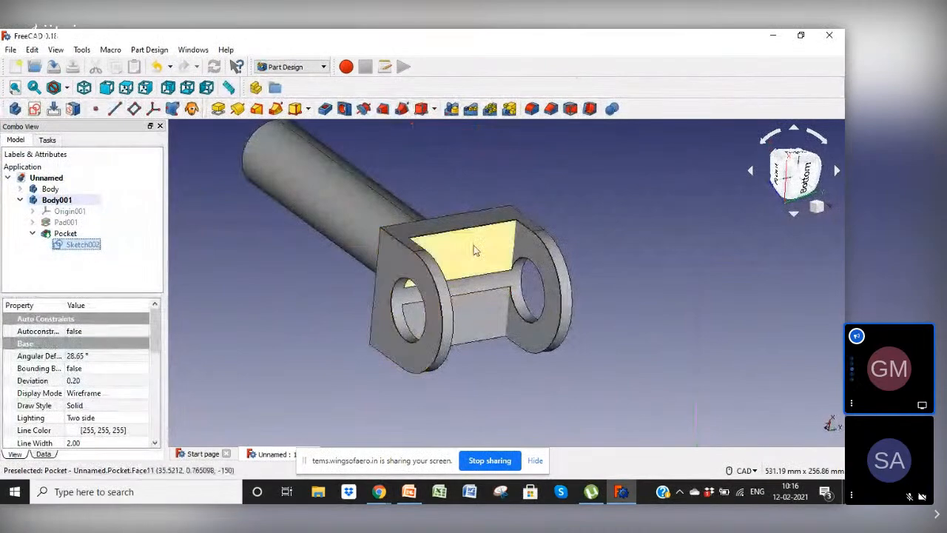
Step: Edit the pocket sketch again and set the rectangle's horizontal distance to the origin to 145 mm
{"action": "double_click", "coordinate": [82, 245]}
{"action": "double_click", "coordinate": [611, 193]}
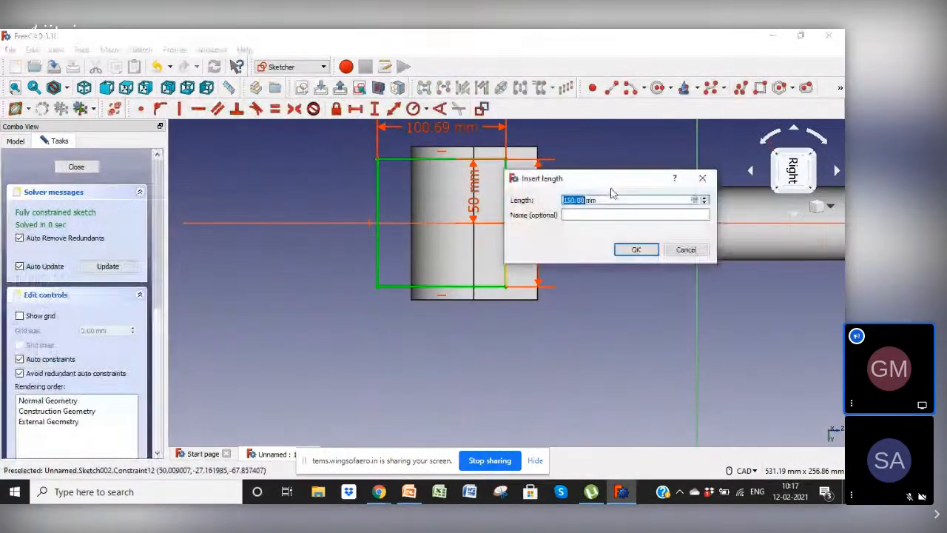
{"action": "type", "text": "145"}
{"action": "key", "text": "Return"}
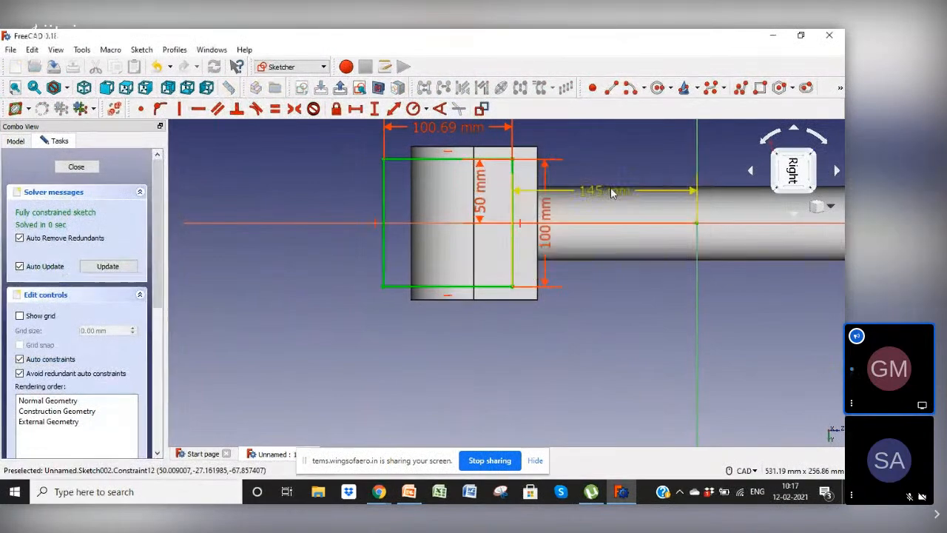
{"action": "left_click", "coordinate": [77, 167]}
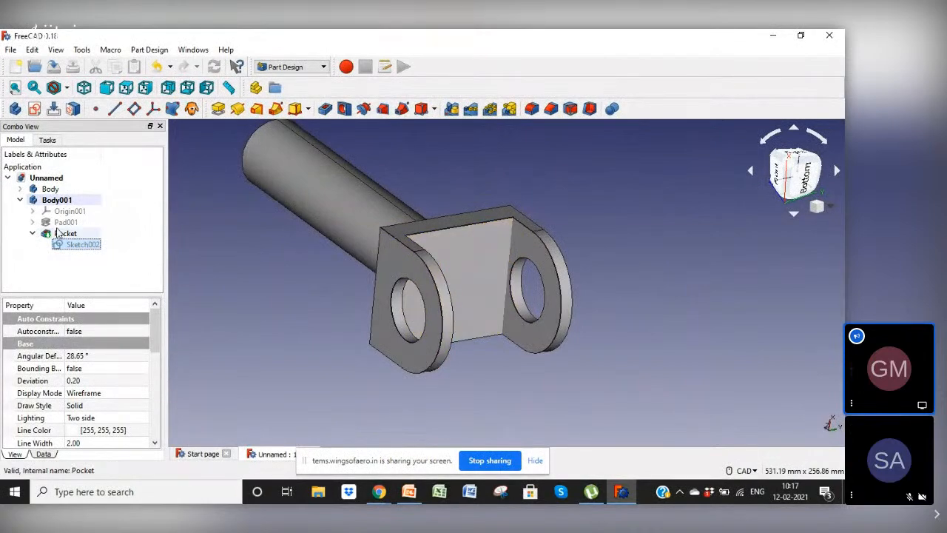
Step: Edit the pocket sketch and set the rectangle's horizontal distance to the origin to 140 mm
{"action": "double_click", "coordinate": [81, 245]}
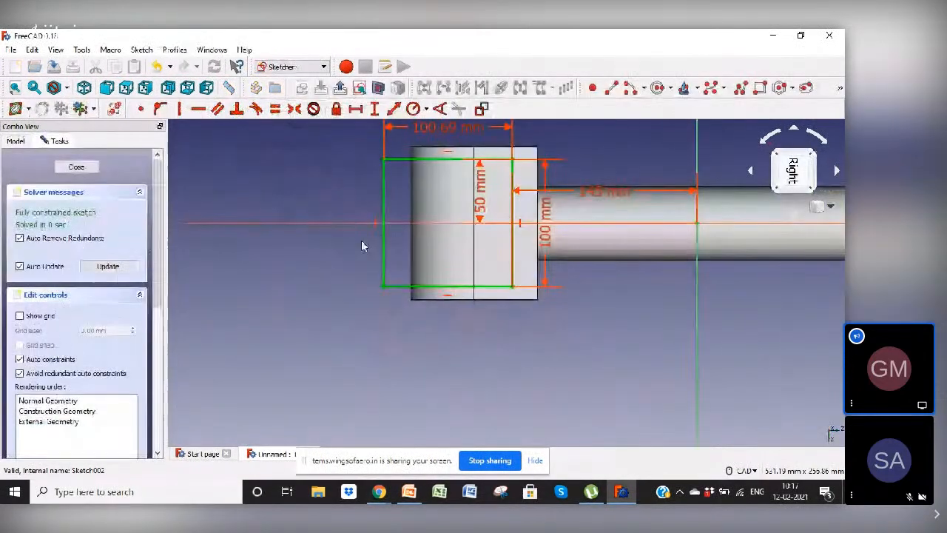
{"action": "double_click", "coordinate": [602, 193]}
{"action": "type", "text": "140"}
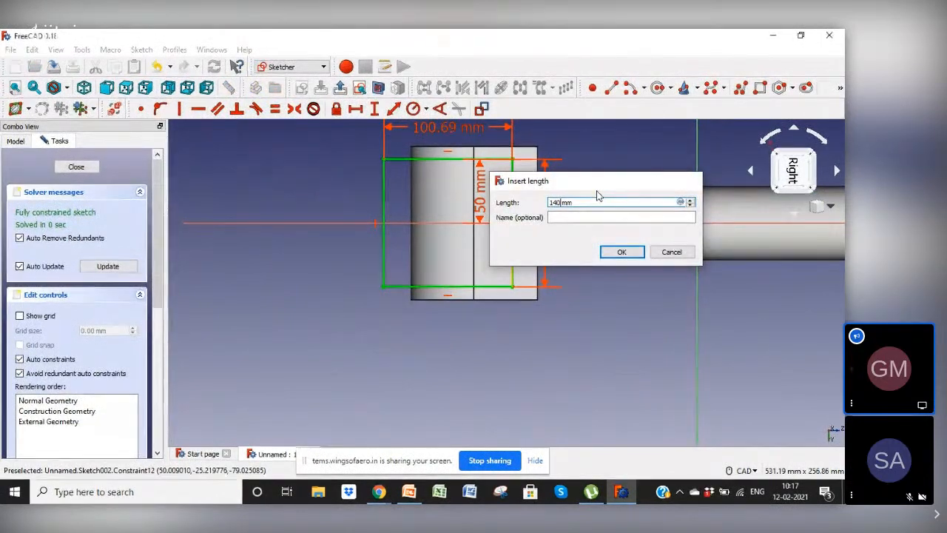
{"action": "key", "text": "Return"}
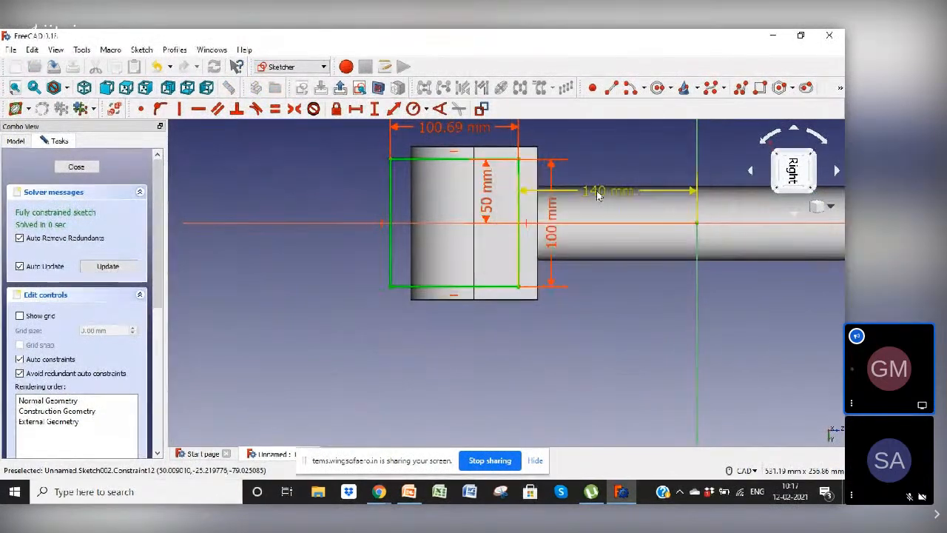
Step: Set the rectangle's side across the bracket to 80 mm and its corner's vertical distance to the origin to 40 mm, and finish the sketch
{"action": "left_click", "coordinate": [551, 242]}
{"action": "double_click", "coordinate": [551, 242]}
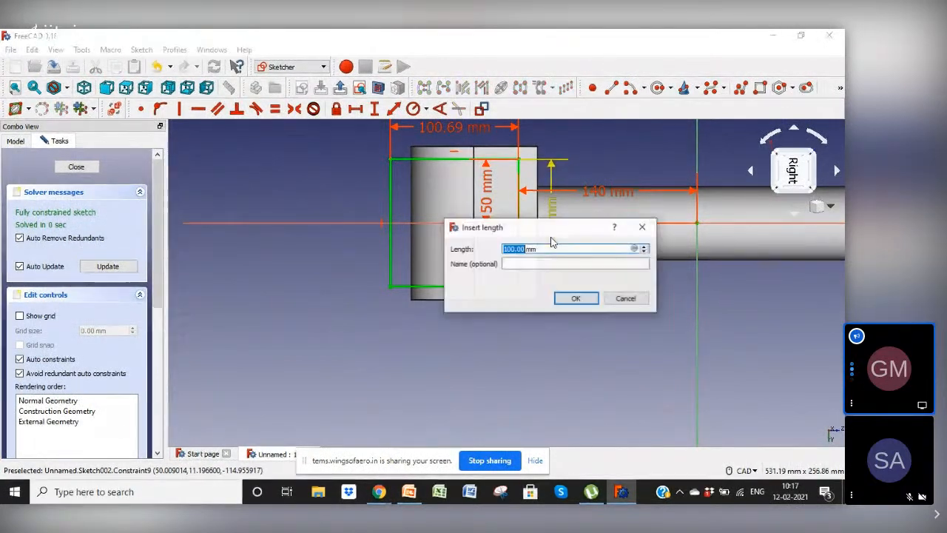
{"action": "type", "text": "80"}
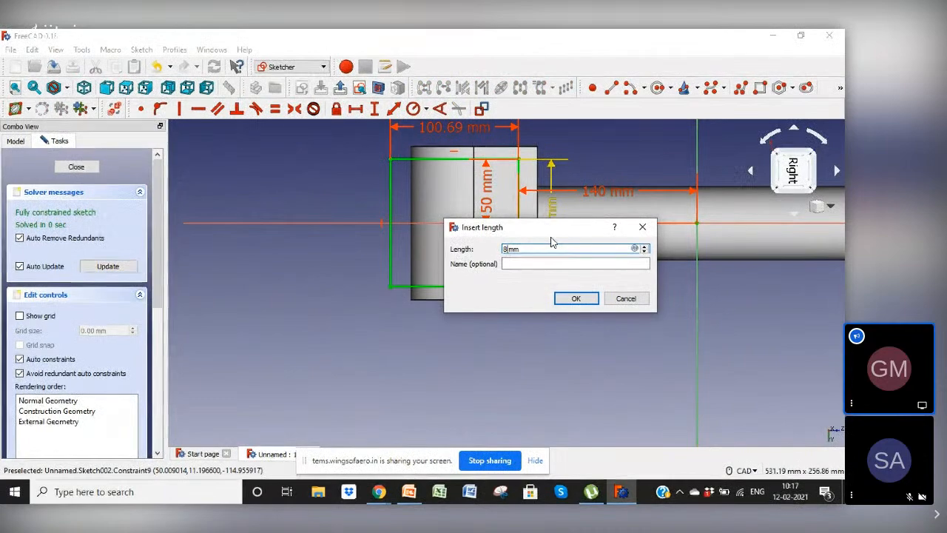
{"action": "key", "text": "Return"}
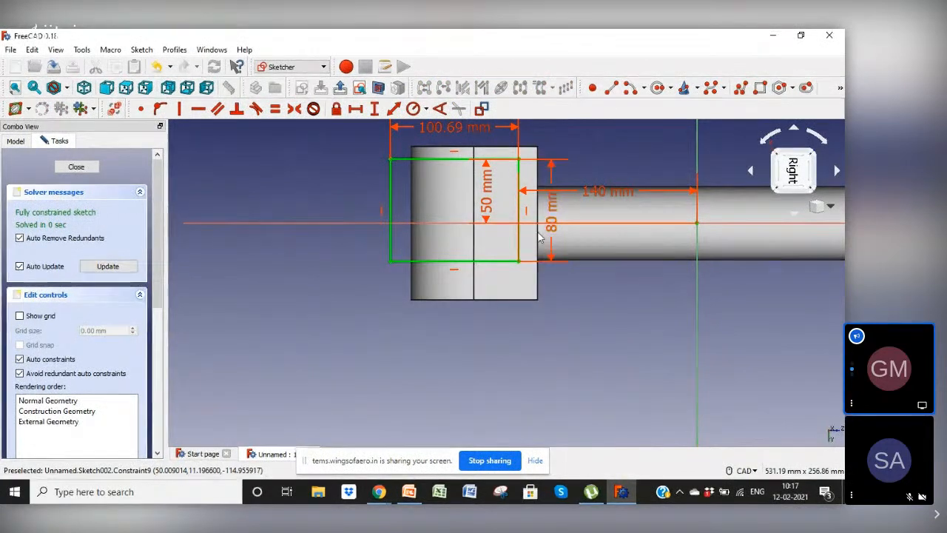
{"action": "double_click", "coordinate": [491, 194]}
{"action": "type", "text": "40"}
{"action": "key", "text": "Return"}
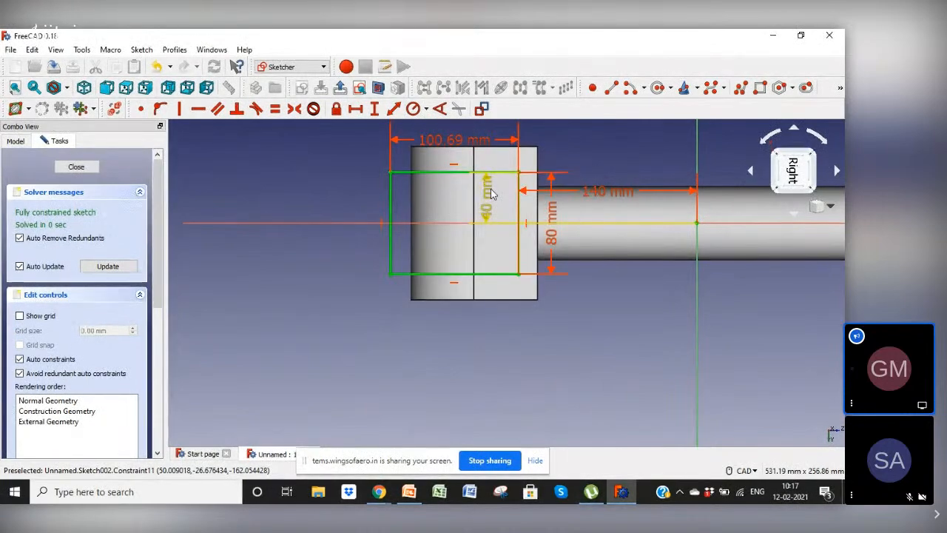
{"action": "left_click", "coordinate": [76, 167]}
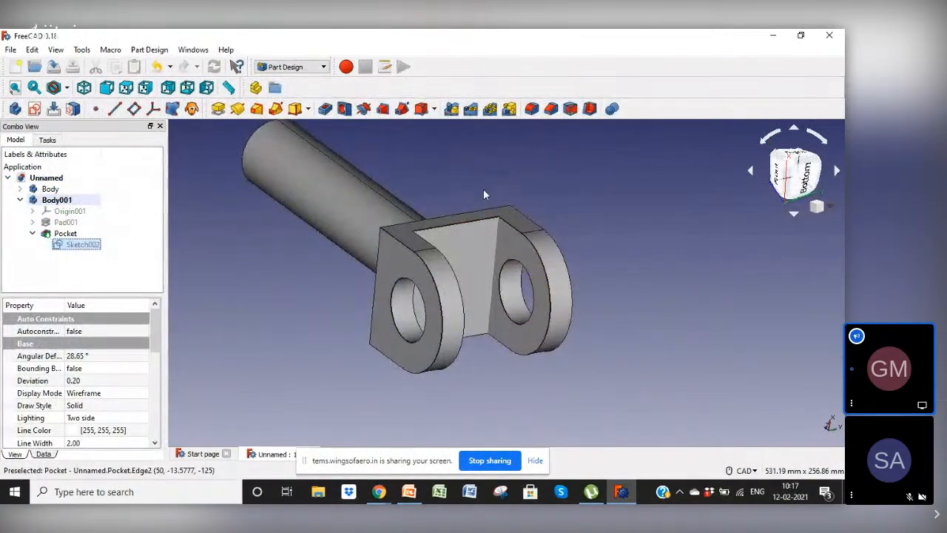
Step: Inspect the thickened fork from another angle and return to an isometric view fitted to the whole model
{"action": "middle_click_drag", "start_coordinate": [483, 187], "coordinate": [508, 284]}
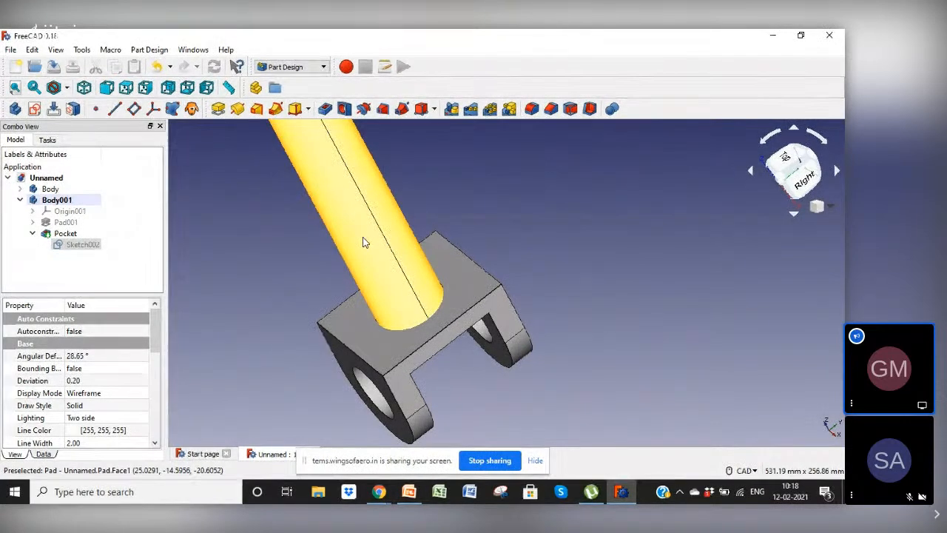
{"action": "scroll", "coordinate": [363, 243], "scroll_direction": "down", "scroll_amount": 4}
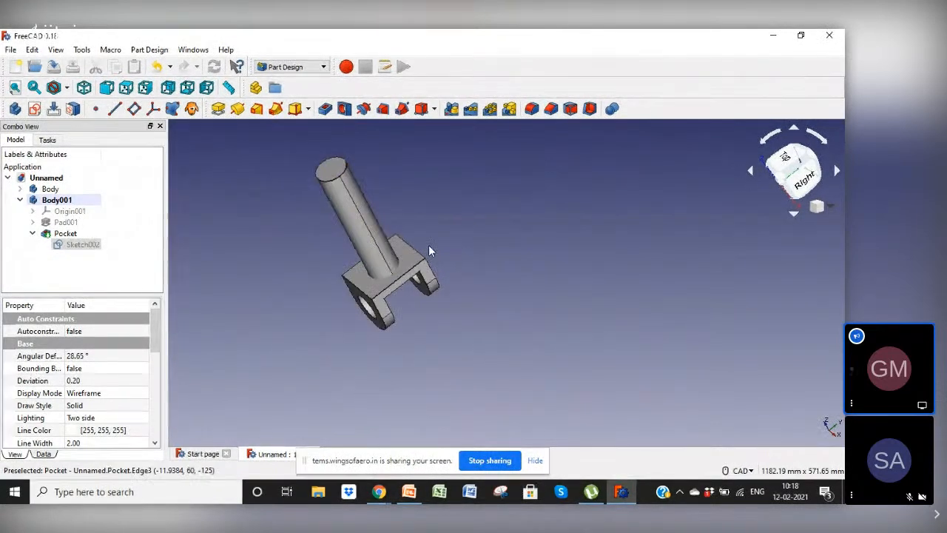
{"action": "left_click", "coordinate": [828, 207]}
{"action": "left_click", "coordinate": [802, 243]}
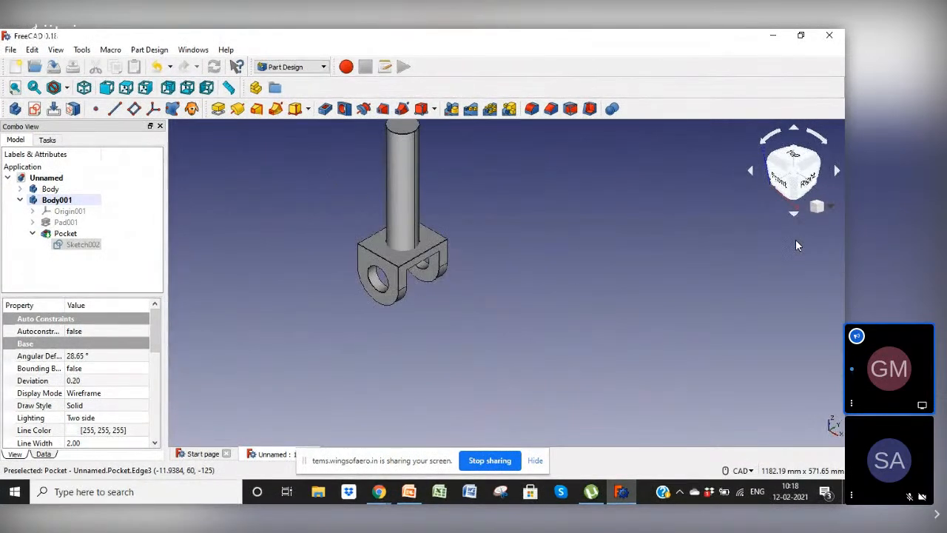
{"action": "left_click", "coordinate": [829, 206]}
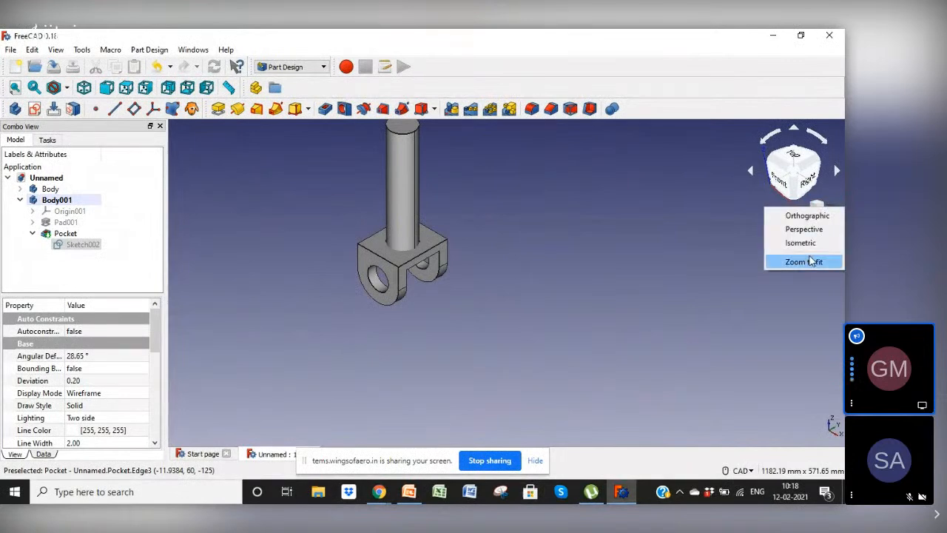
{"action": "left_click", "coordinate": [808, 261]}
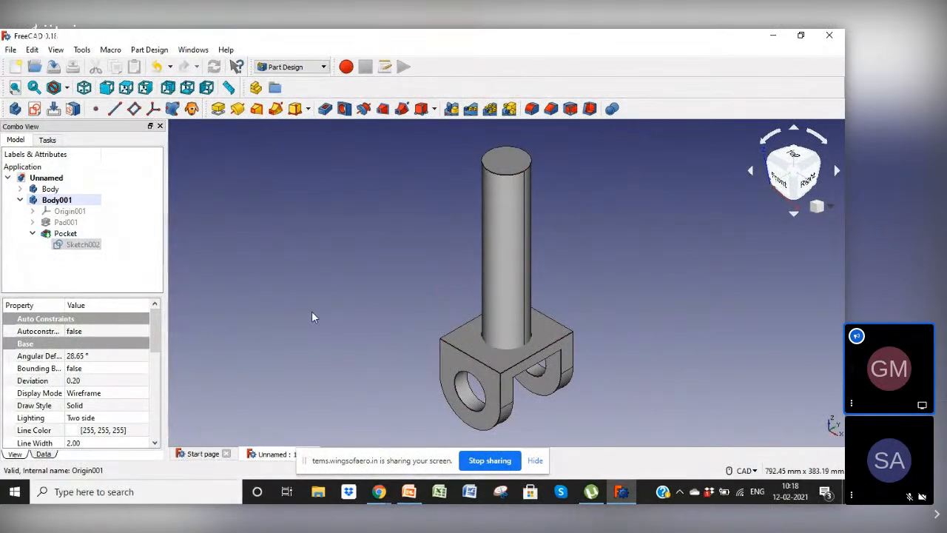
{"action": "left_click", "coordinate": [588, 214]}
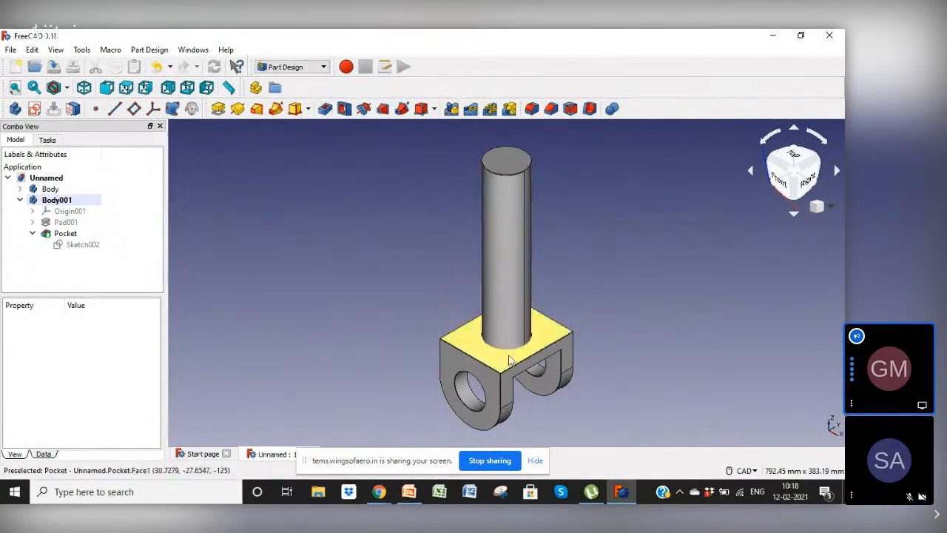
{"action": "left_click", "coordinate": [612, 110]}
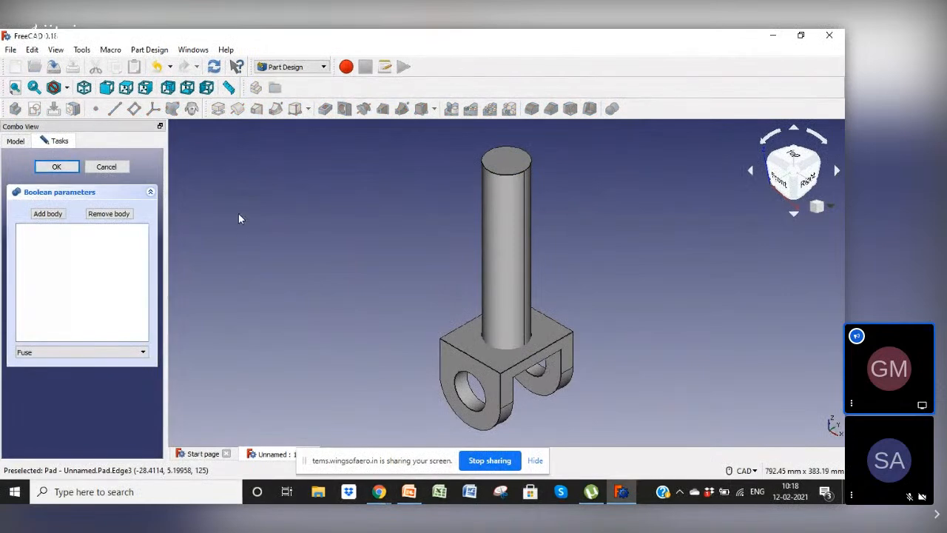
{"action": "left_click", "coordinate": [508, 346]}
{"action": "left_click", "coordinate": [45, 213]}
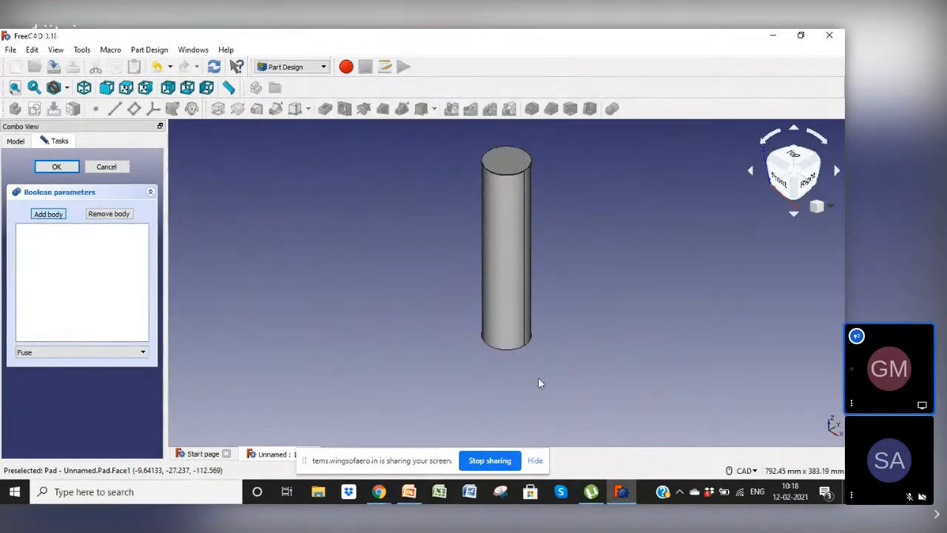
{"action": "left_click", "coordinate": [507, 319]}
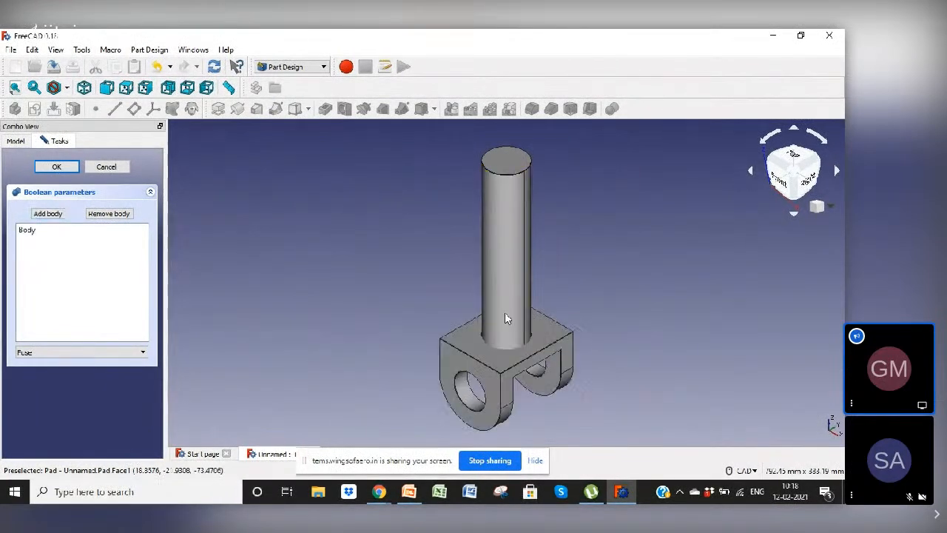
{"action": "left_click", "coordinate": [106, 167]}
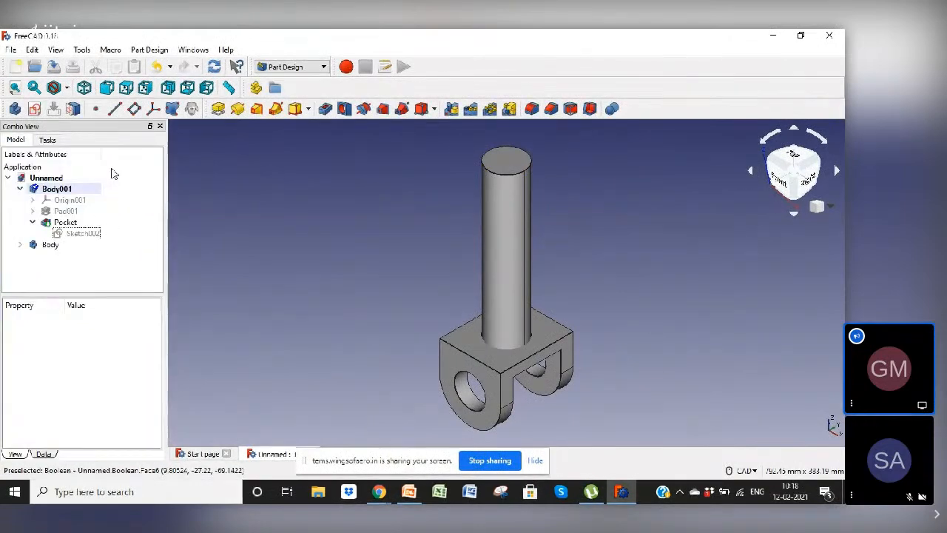
Step: Fuse the cylinder body into the fork body with a Boolean operation and check the combined solid
{"action": "left_click", "coordinate": [54, 190]}
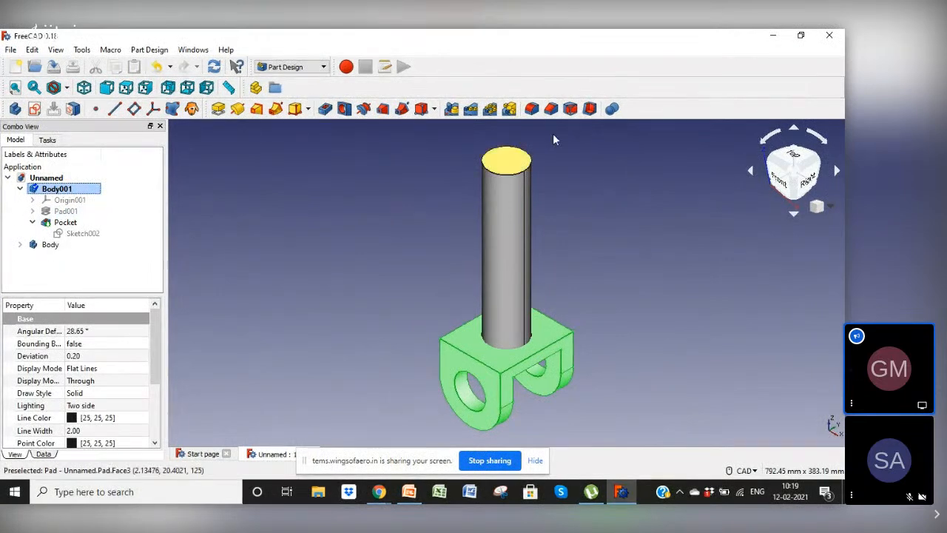
{"action": "left_click", "coordinate": [613, 110]}
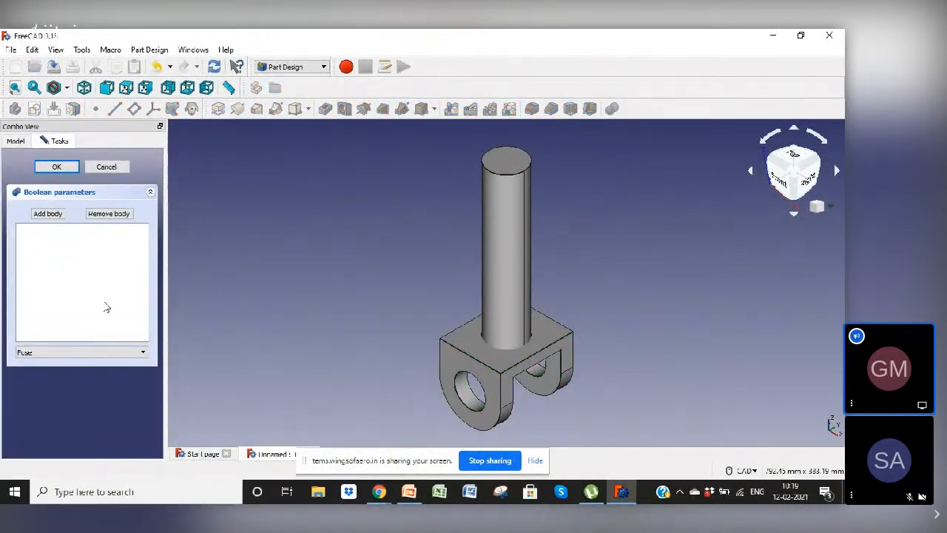
{"action": "left_click", "coordinate": [47, 213]}
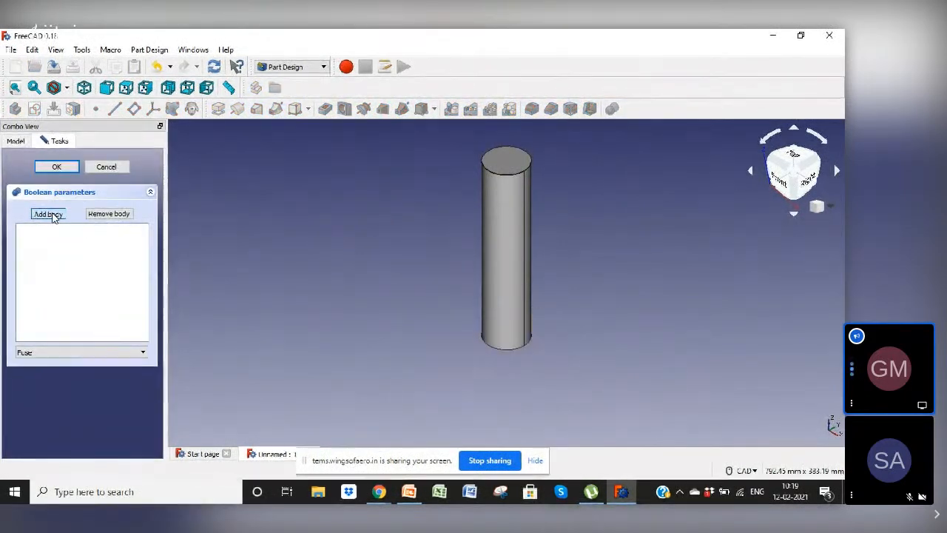
{"action": "left_click", "coordinate": [503, 222]}
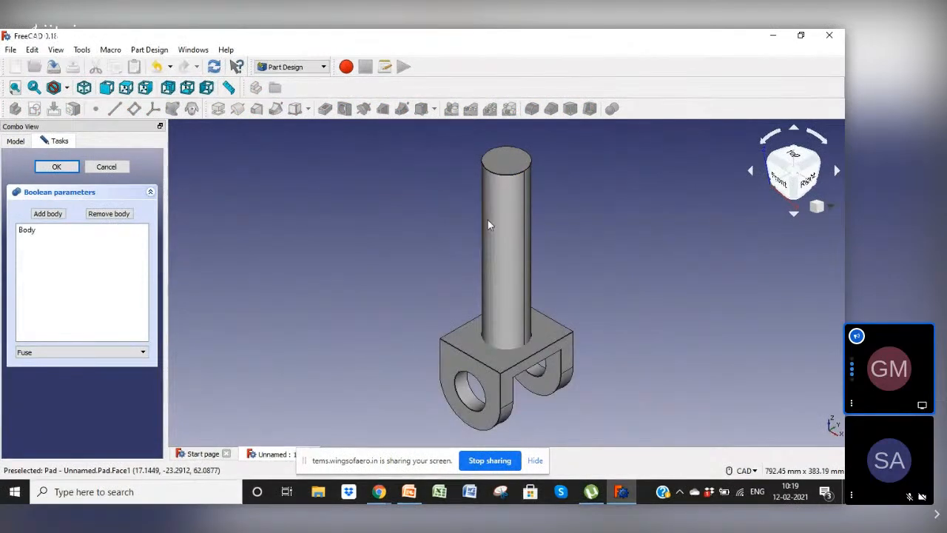
{"action": "left_click", "coordinate": [57, 167]}
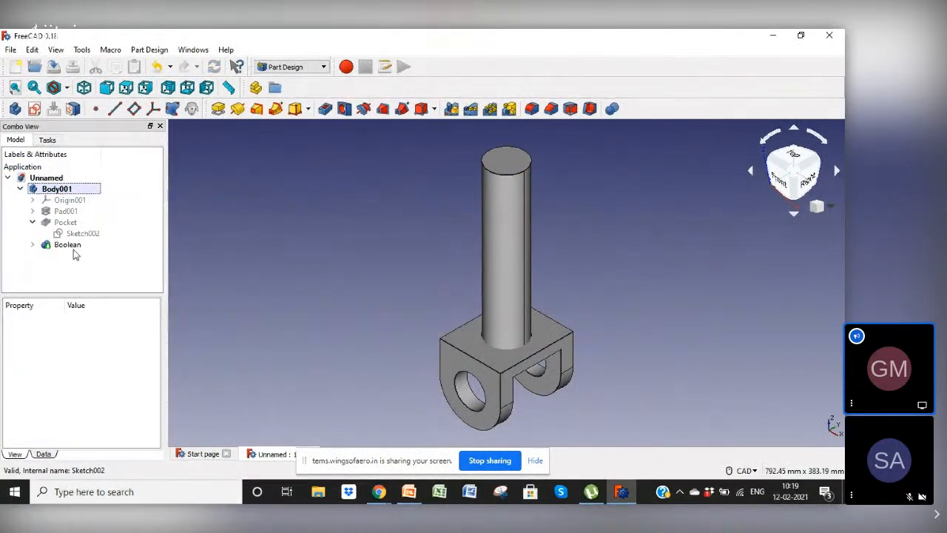
{"action": "left_click", "coordinate": [70, 250]}
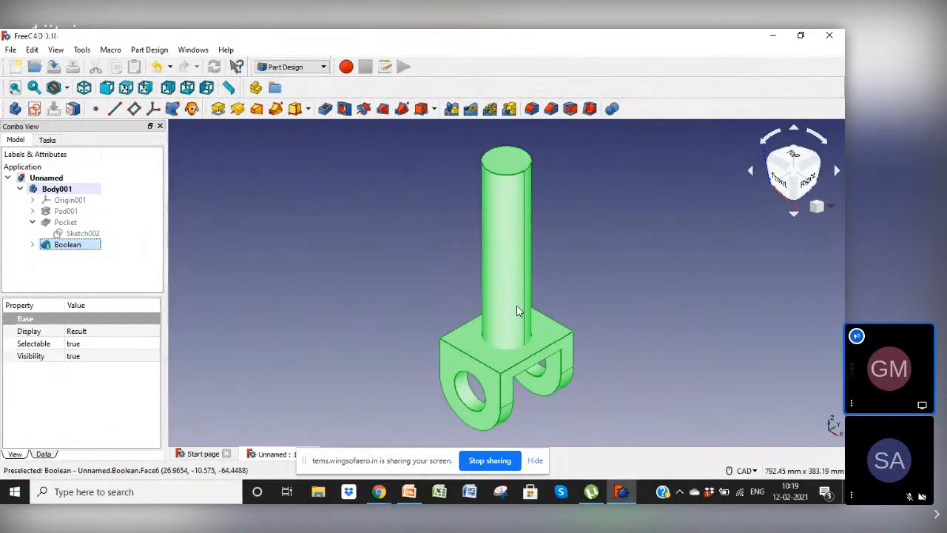
{"action": "left_click", "coordinate": [301, 248]}
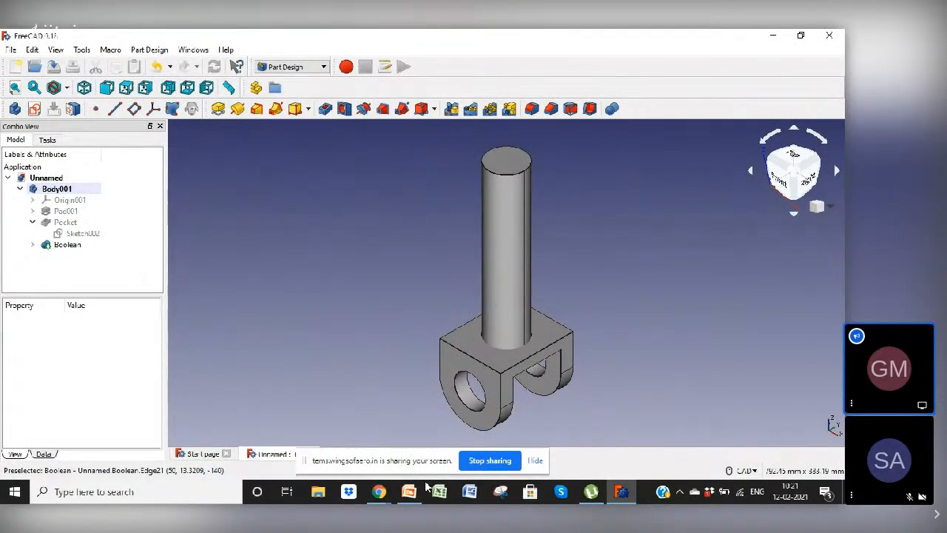
{"action": "left_click", "coordinate": [492, 464]}
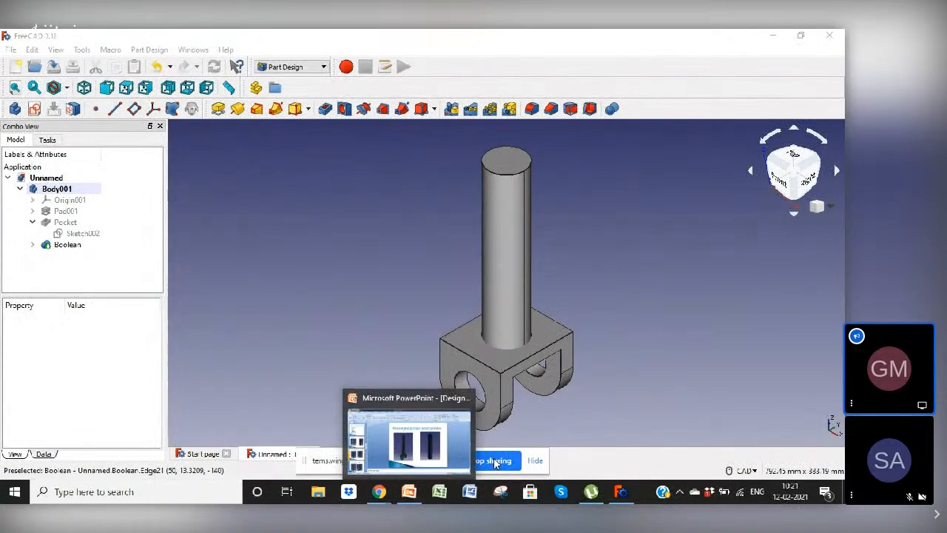